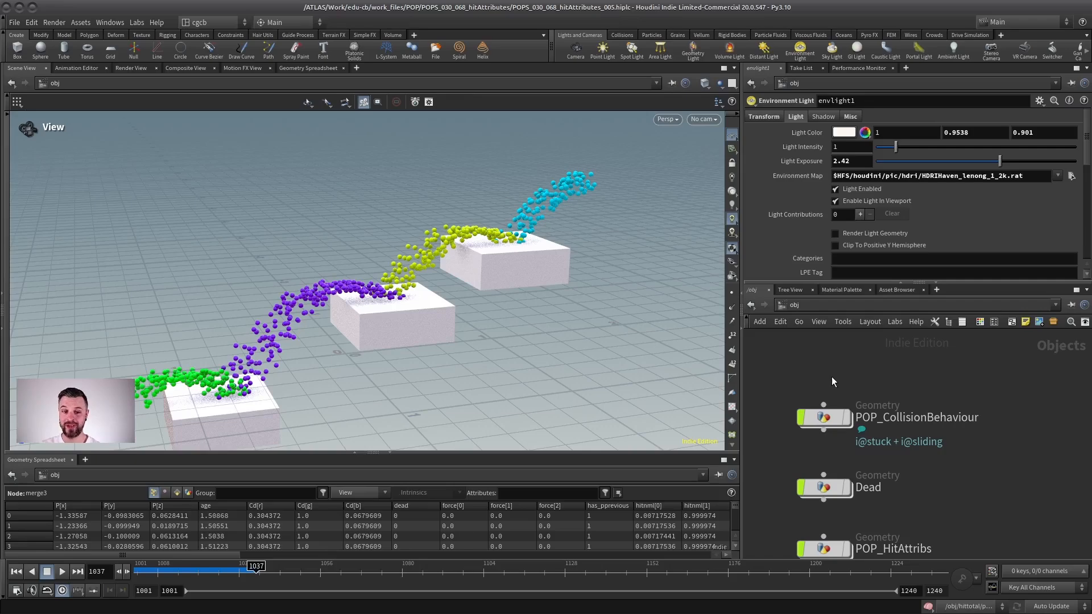
Step: Open the popnet inside POP_CollisionBehaviour and inspect the POP solver's collision behavior settings
{"action": "left_click", "coordinate": [803, 418]}
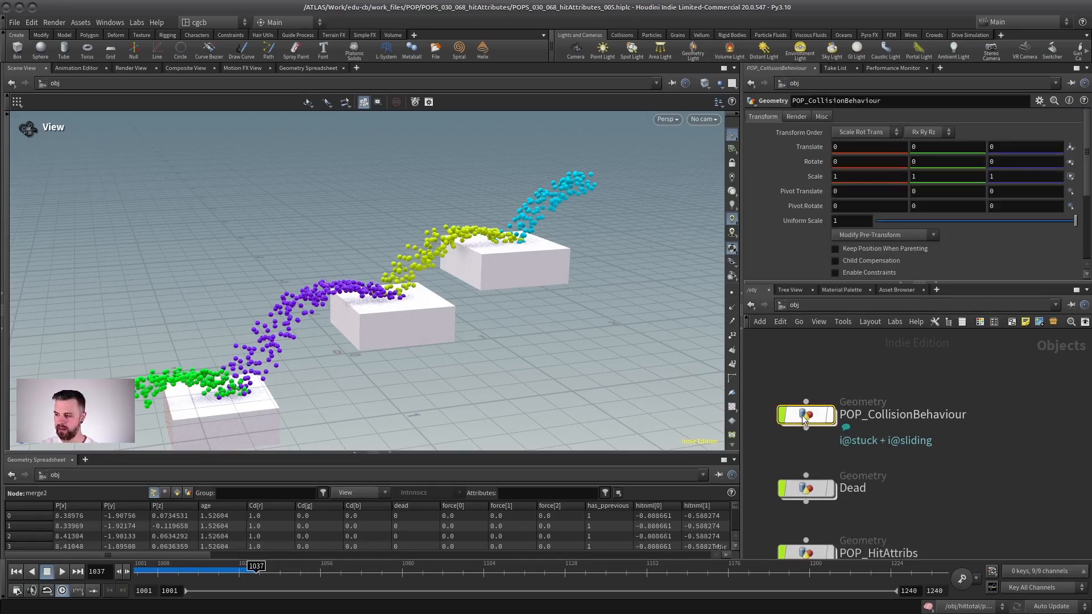
{"action": "double_click", "coordinate": [803, 417]}
{"action": "scroll", "coordinate": [844, 383], "scroll_direction": "up", "scroll_amount": 3}
{"action": "left_click", "coordinate": [822, 444]}
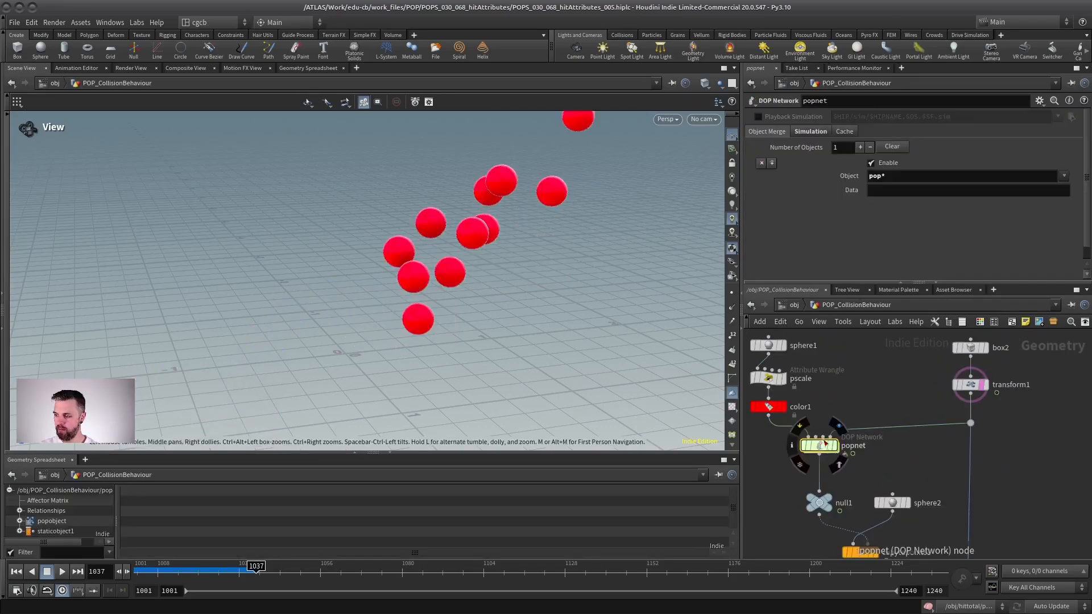
{"action": "double_click", "coordinate": [820, 444]}
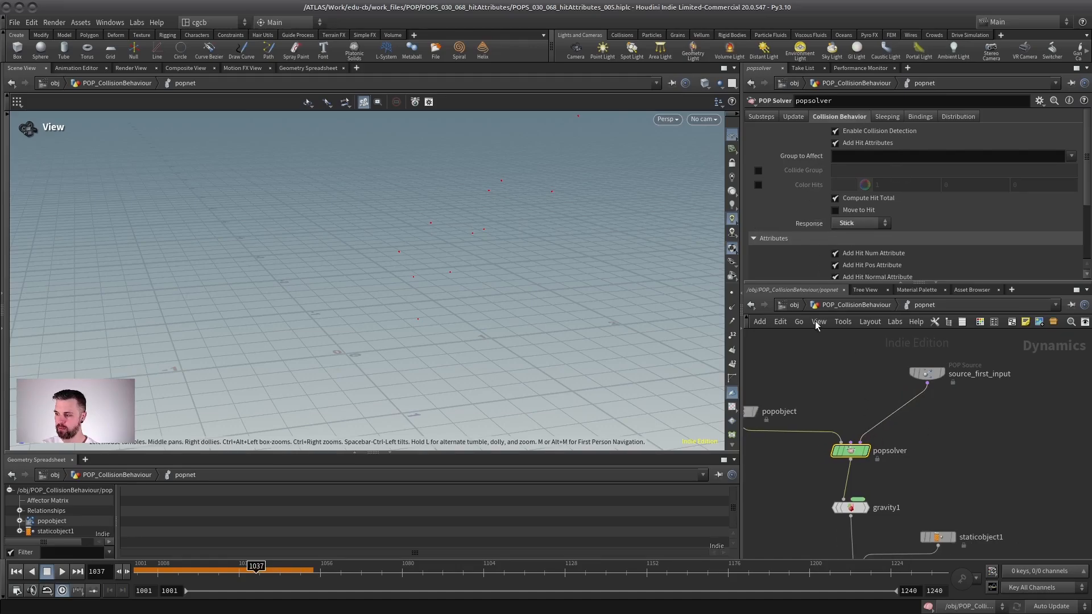
Step: Return to the POP_CollisionBehaviour network and display merge1, viewing the particles against the tilted wall
{"action": "left_click", "coordinate": [828, 306]}
{"action": "middle_click_drag", "start_coordinate": [905, 546], "coordinate": [866, 369]}
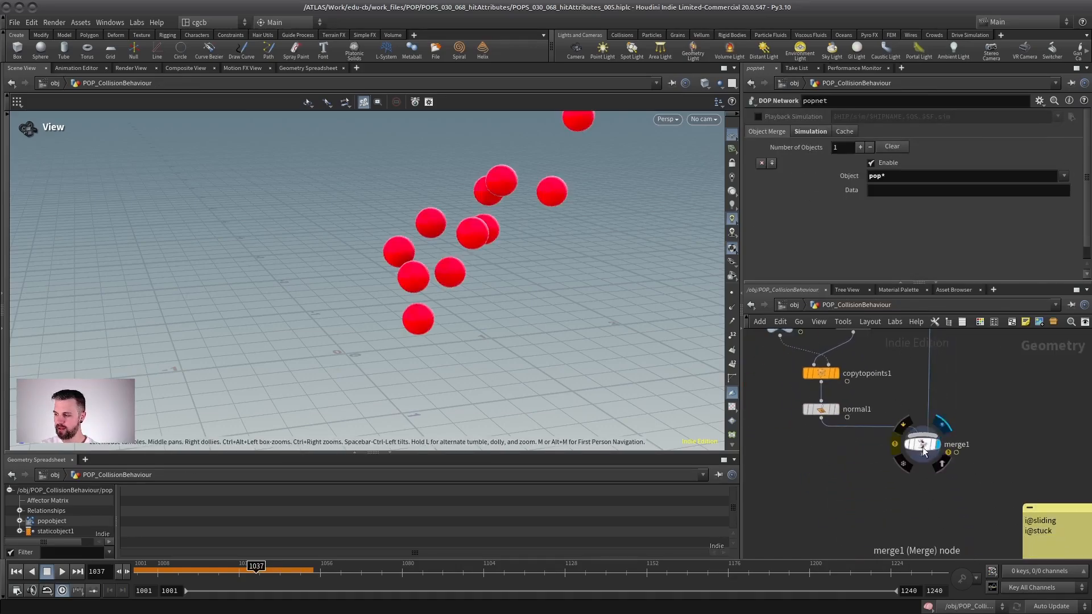
{"action": "left_click", "coordinate": [922, 450]}
{"action": "left_click_drag", "start_coordinate": [239, 361], "coordinate": [386, 321]}
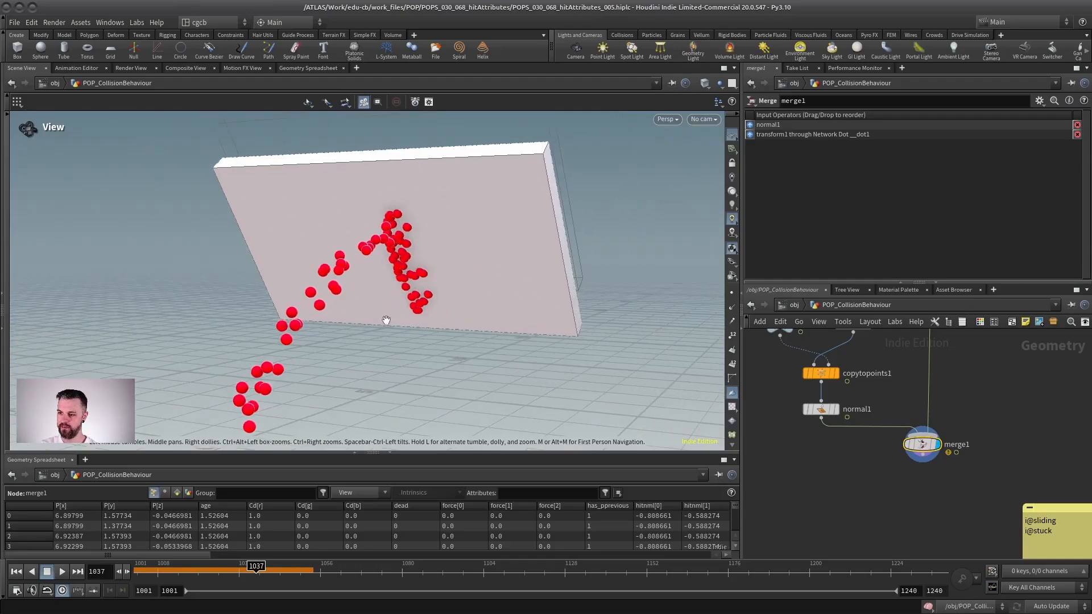
{"action": "left_click_drag", "start_coordinate": [386, 320], "coordinate": [341, 324]}
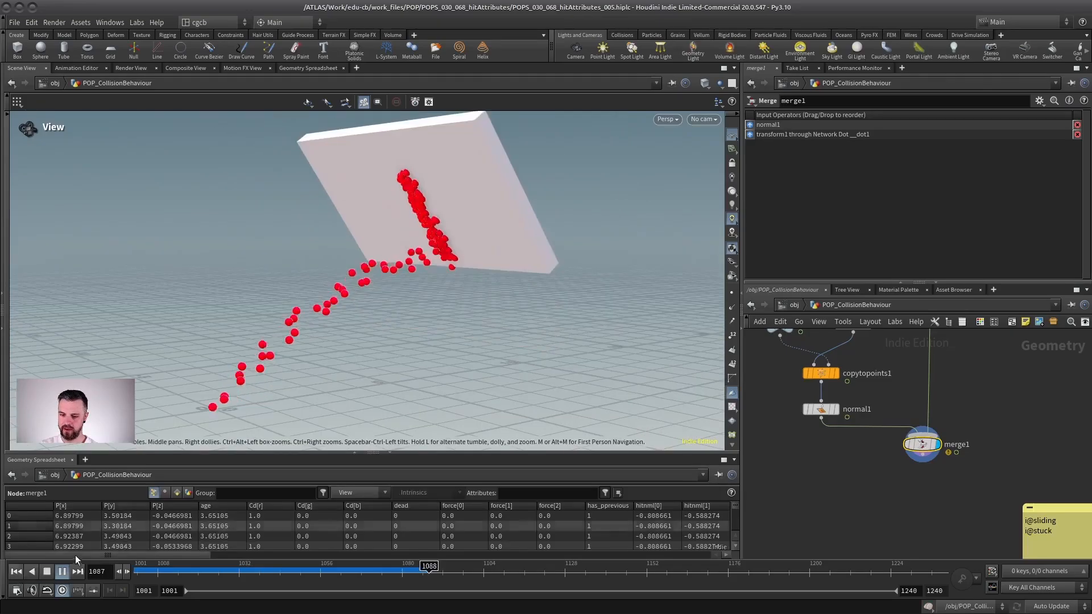
Step: Replay the stick simulation from the first frame and stop it at frame 1085
{"action": "left_click", "coordinate": [47, 571]}
{"action": "left_click", "coordinate": [16, 571]}
{"action": "left_click", "coordinate": [62, 572]}
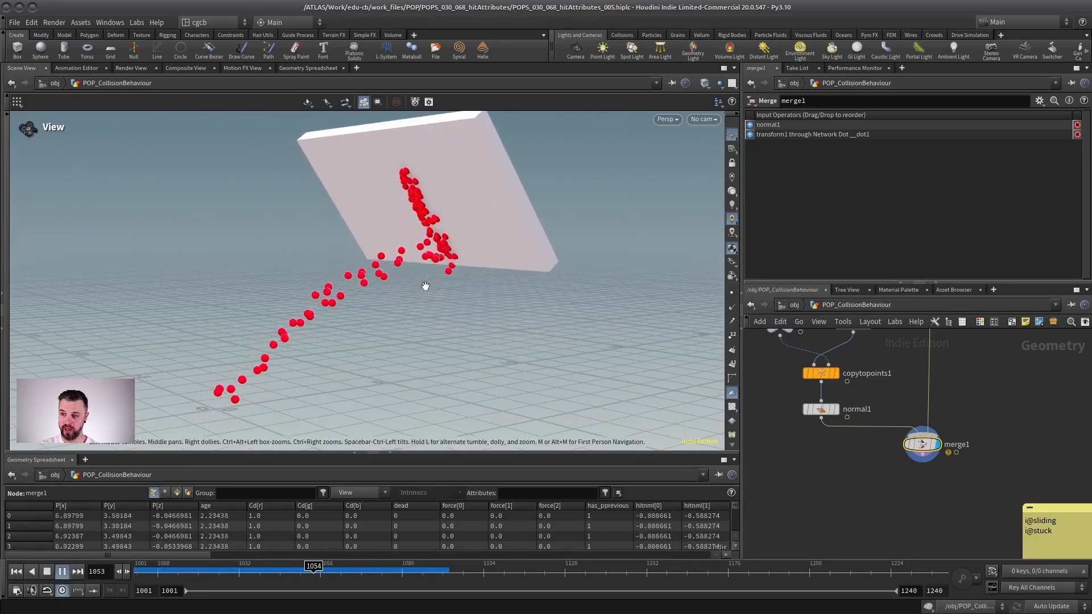
{"action": "key", "text": "Up"}
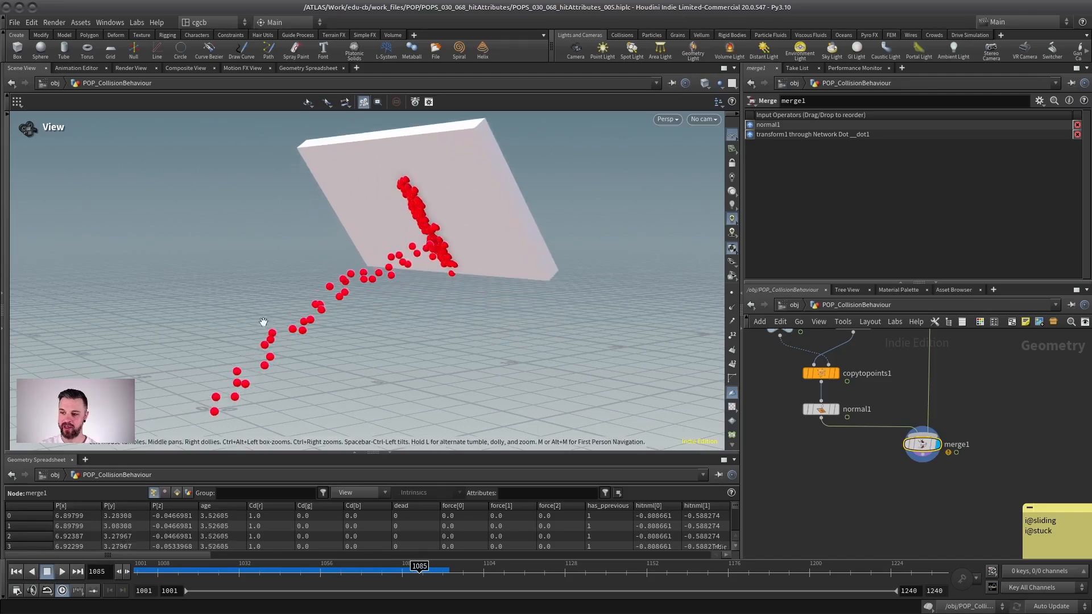
Step: Insert a Color node on the wire between normal1 and merge1
{"action": "mouse_move", "coordinate": [814, 455]}
{"action": "middle_mouse_down"}
{"action": "mouse_move", "coordinate": [809, 501]}
{"action": "mouse_move", "coordinate": [812, 450]}
{"action": "middle_mouse_up"}
{"action": "middle_click", "coordinate": [821, 409]}
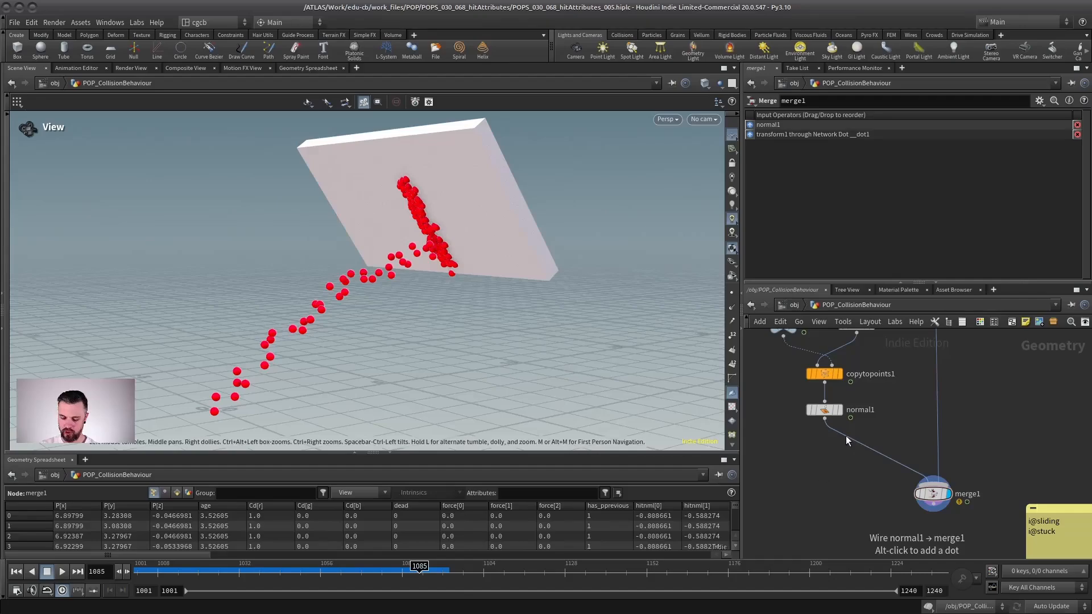
{"action": "key", "text": "Tab"}
{"action": "type", "text": "color"}
{"action": "key", "text": "Return"}
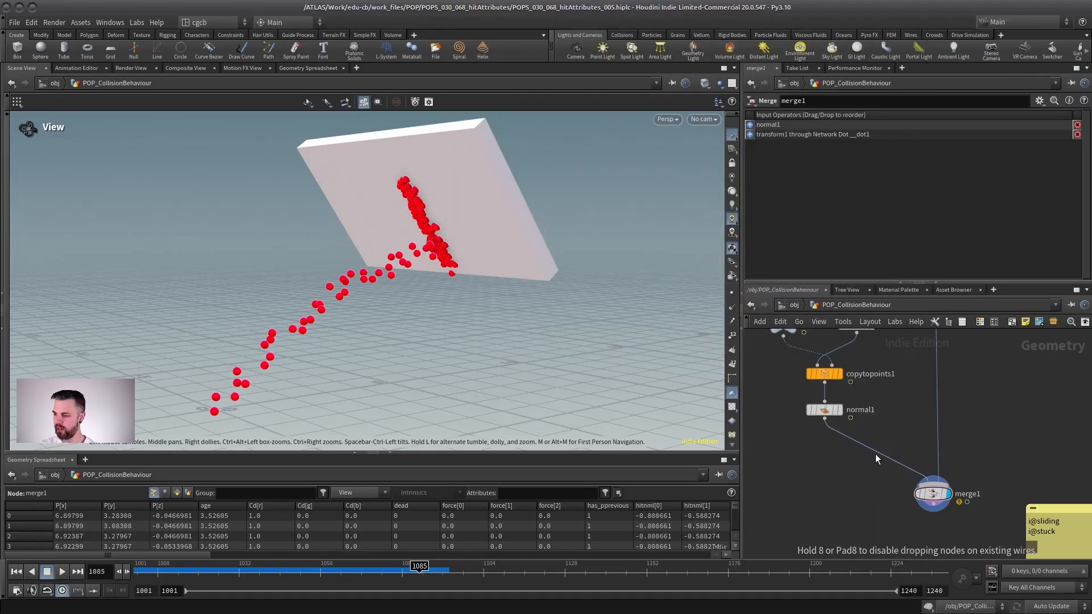
{"action": "left_click", "coordinate": [875, 448]}
{"action": "left_click_drag", "start_coordinate": [874, 448], "coordinate": [819, 456]}
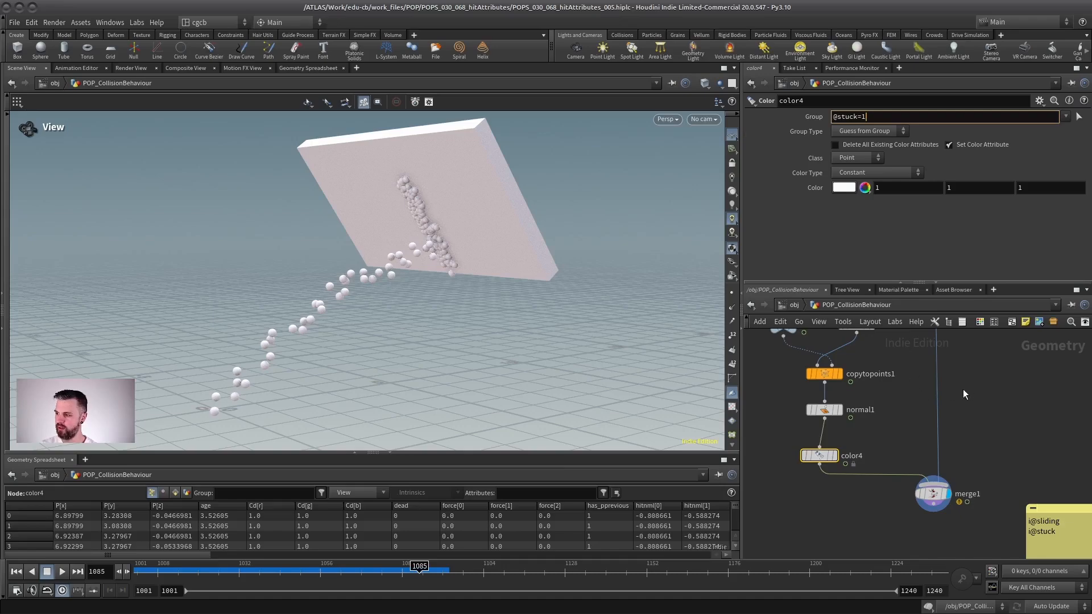
{"action": "key", "text": "Return"}
{"action": "left_click", "coordinate": [860, 131]}
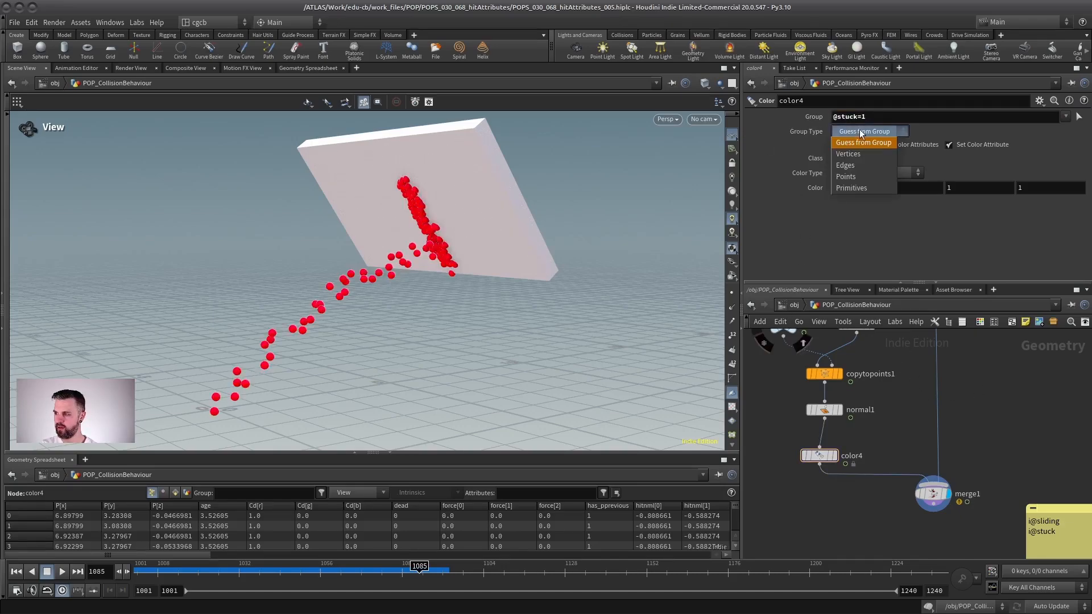
{"action": "left_click", "coordinate": [849, 176]}
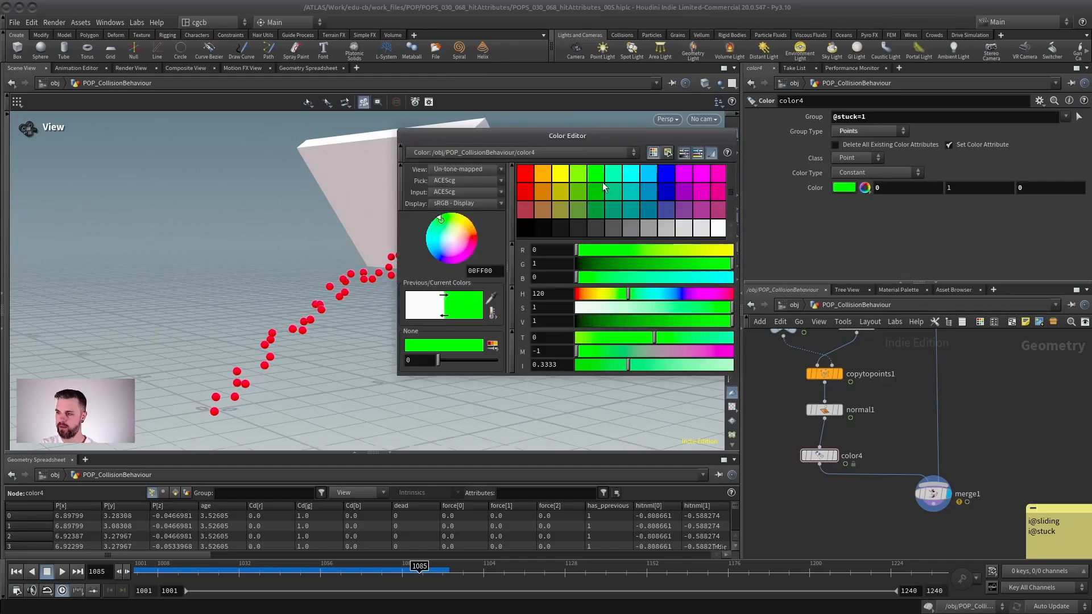
{"action": "left_click", "coordinate": [16, 571]}
{"action": "left_click", "coordinate": [62, 572]}
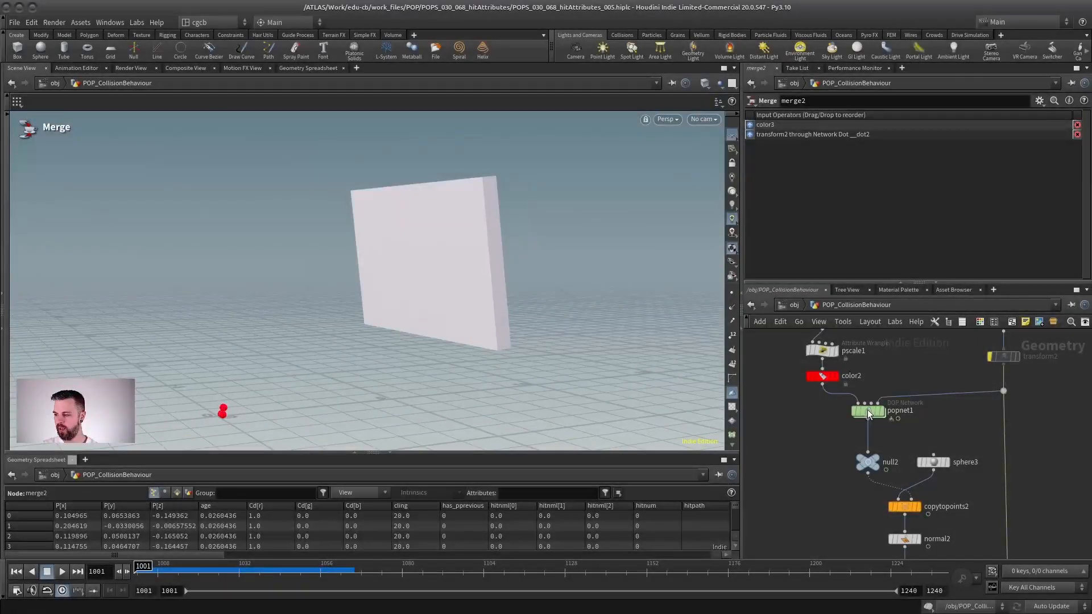
Step: Look inside popnet1 at the POP Properties cling setting, return, and check popnet1's point attributes
{"action": "double_click", "coordinate": [868, 410]}
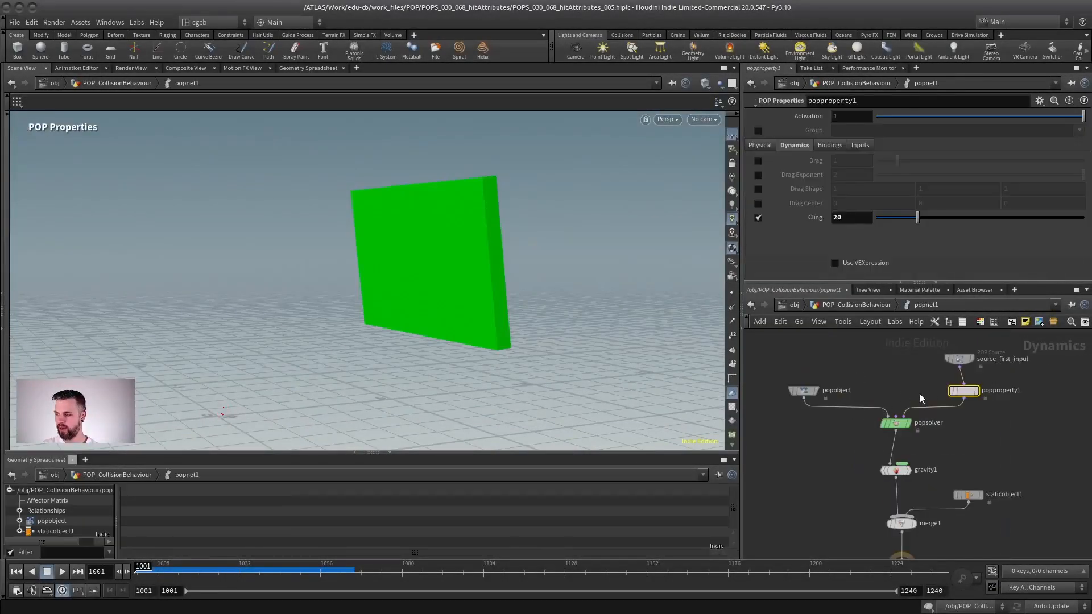
{"action": "key", "text": "u"}
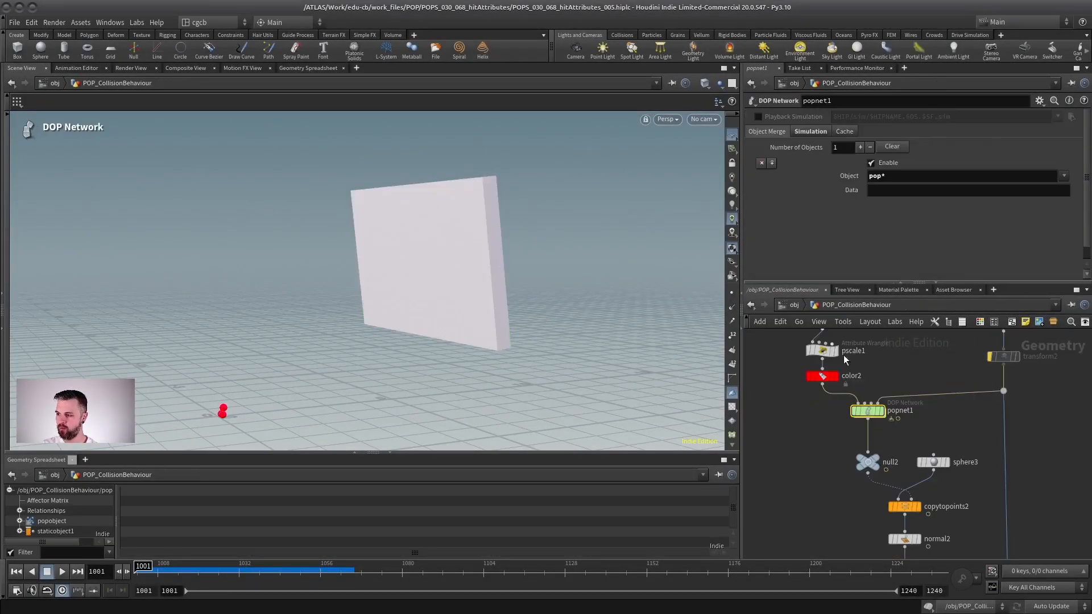
{"action": "middle_click", "coordinate": [868, 410]}
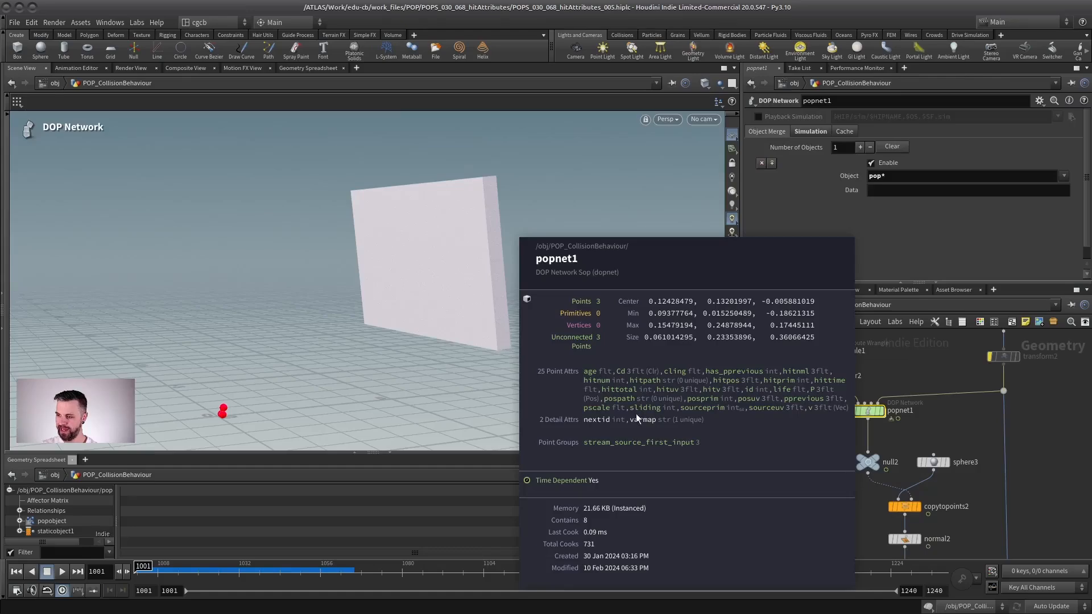
Step: Display the color3 node below normal2 and review its group and color settings
{"action": "middle_click_drag", "start_coordinate": [921, 555], "coordinate": [827, 444]}
{"action": "left_click", "coordinate": [822, 450]}
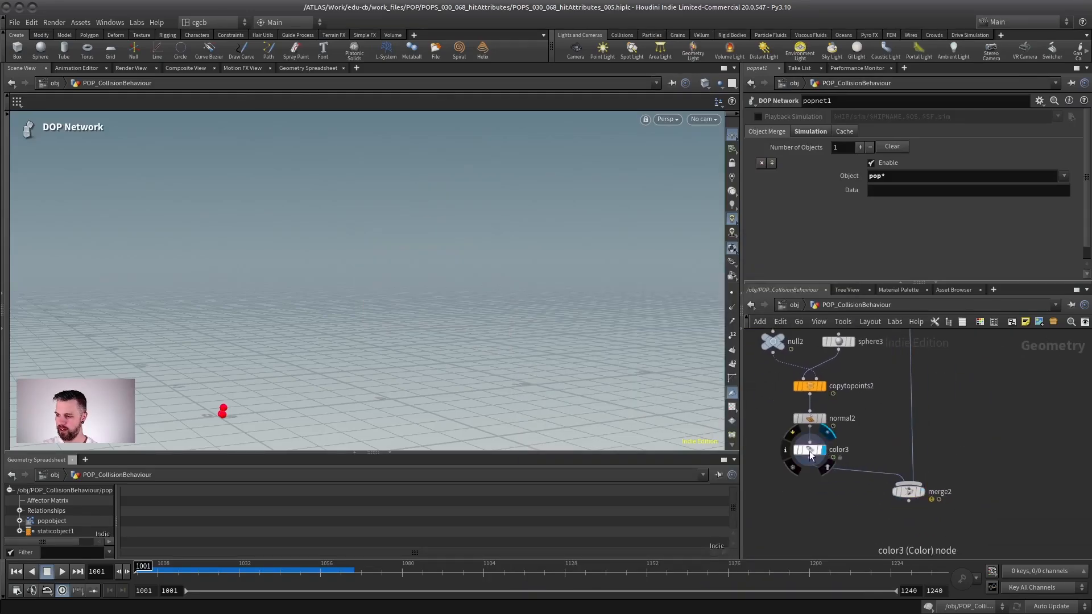
{"action": "left_click", "coordinate": [809, 451]}
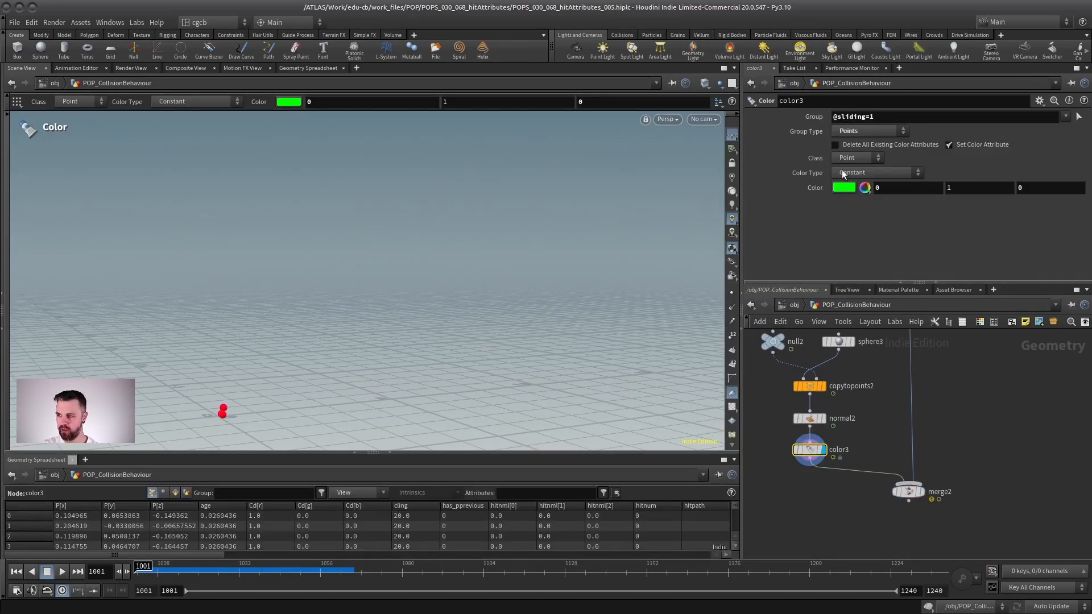
Step: Display merge2, play the sliding simulation to see the colored particles, and rewind to the first frame
{"action": "left_click", "coordinate": [921, 491]}
{"action": "left_click", "coordinate": [908, 492]}
{"action": "left_click", "coordinate": [62, 571]}
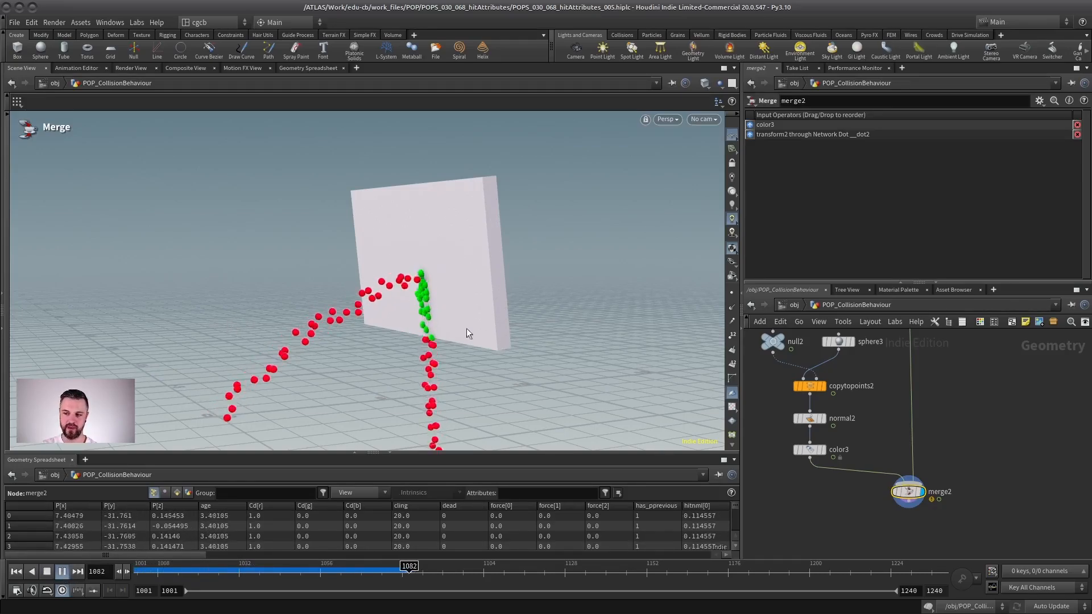
{"action": "right_click_drag", "start_coordinate": [442, 304], "coordinate": [451, 314], "text": "alt"}
{"action": "left_click", "coordinate": [16, 572]}
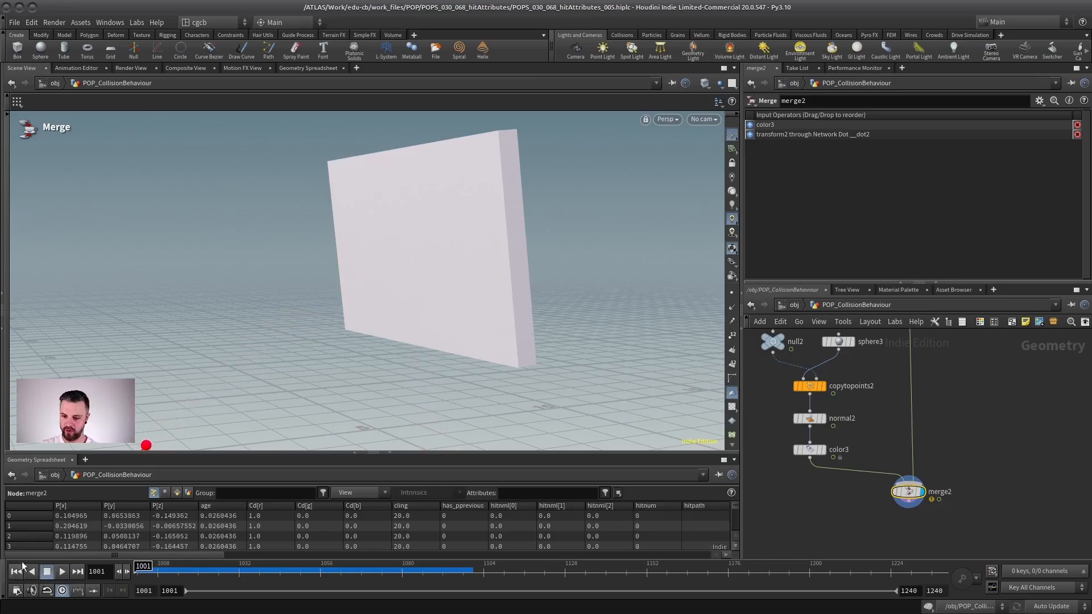
Step: Go to the popnet inside the Dead object and inspect its POP solver's collision response
{"action": "scroll", "coordinate": [909, 398], "scroll_direction": "down", "scroll_amount": 3}
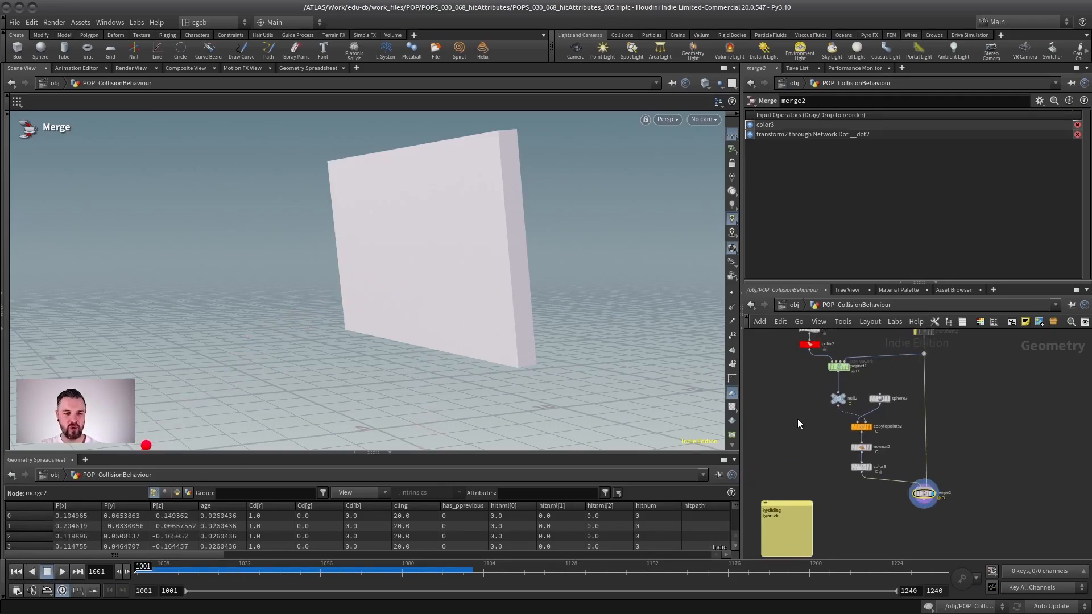
{"action": "middle_click_drag", "start_coordinate": [802, 421], "coordinate": [827, 427]}
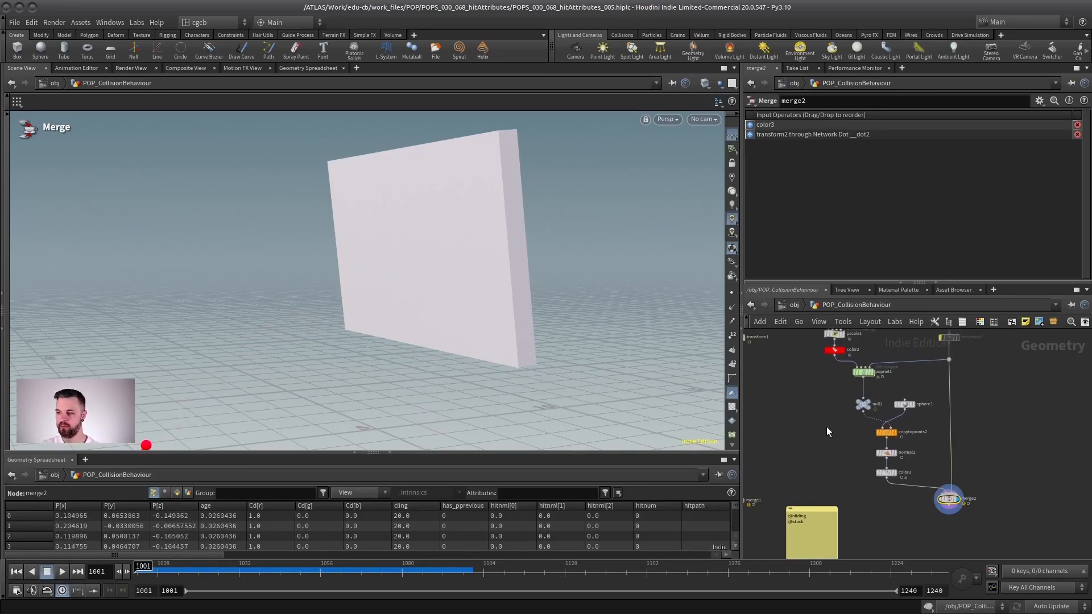
{"action": "left_click", "coordinate": [789, 304]}
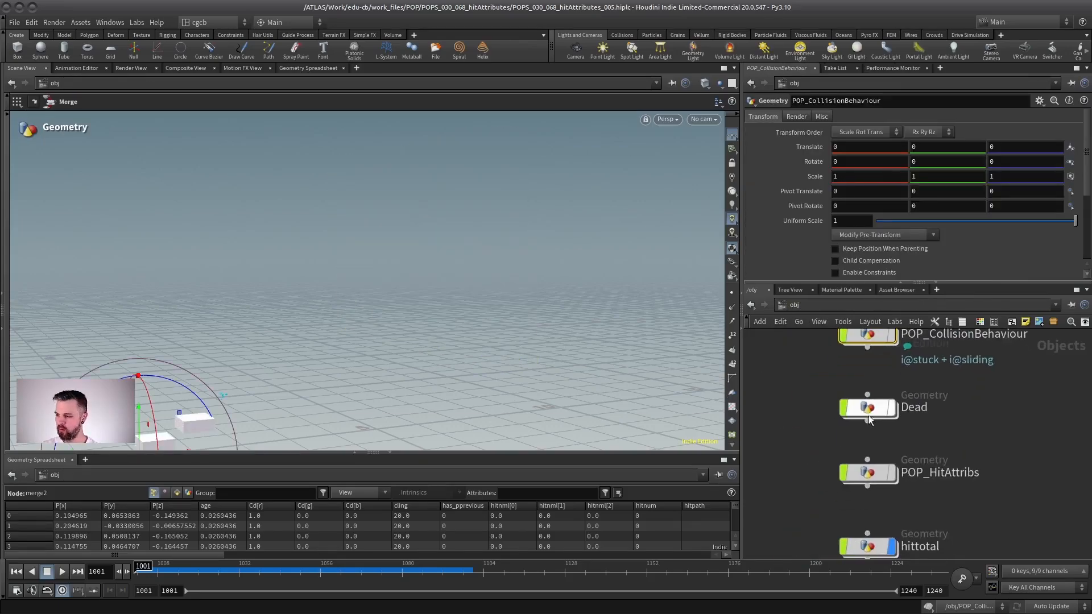
{"action": "double_click", "coordinate": [868, 408]}
{"action": "double_click", "coordinate": [824, 437]}
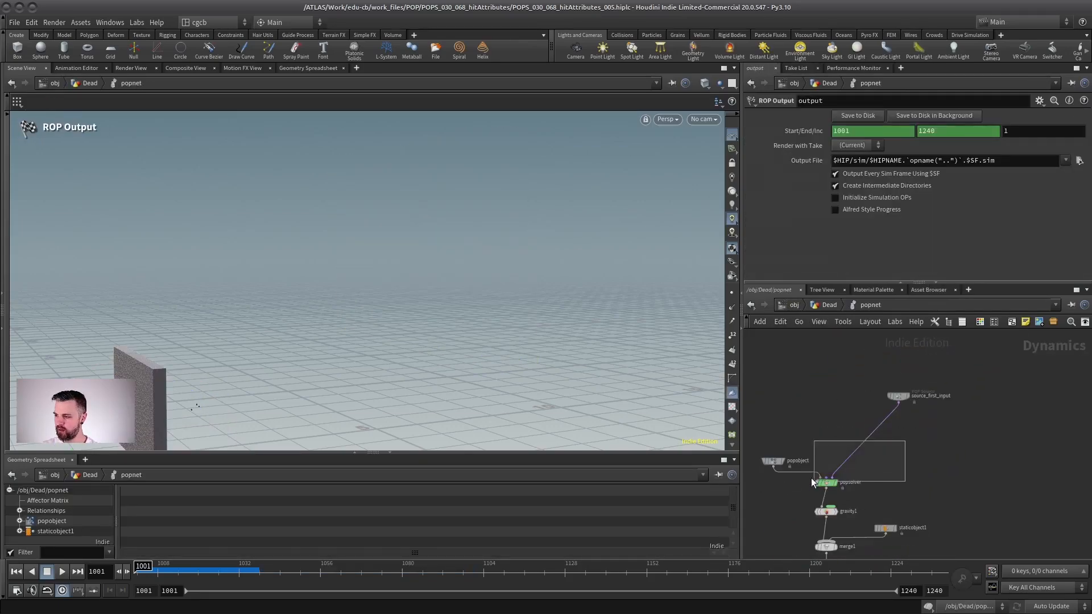
{"action": "left_click_drag", "start_coordinate": [904, 441], "coordinate": [813, 481]}
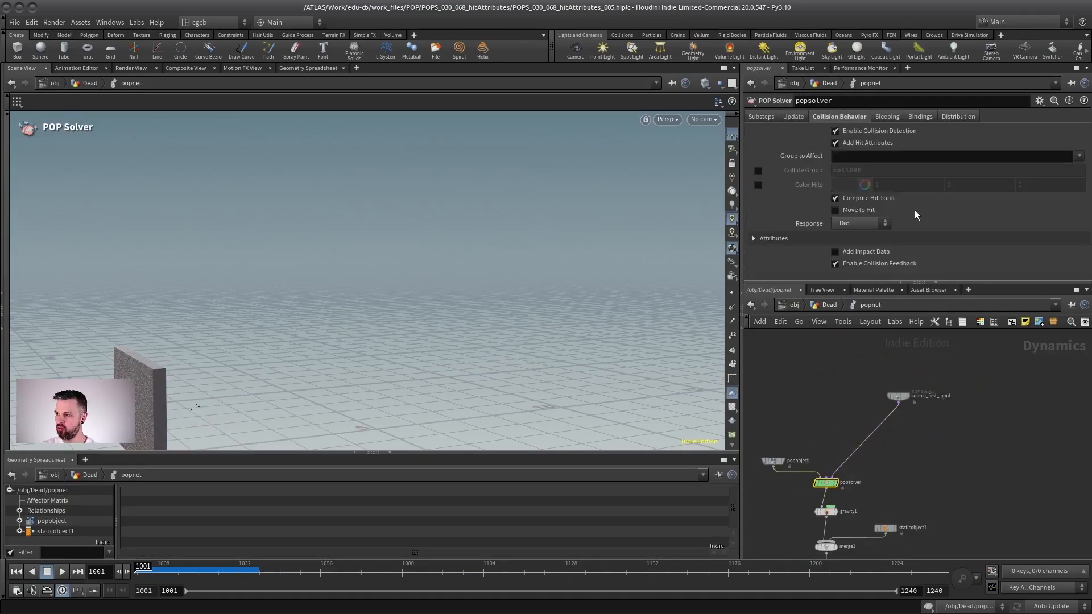
Step: Return to the Dead network, display merge1, and frame the wall and particles in the viewport
{"action": "left_click", "coordinate": [824, 305]}
{"action": "left_click", "coordinate": [933, 487]}
{"action": "key", "text": "Escape"}
{"action": "key", "text": "h"}
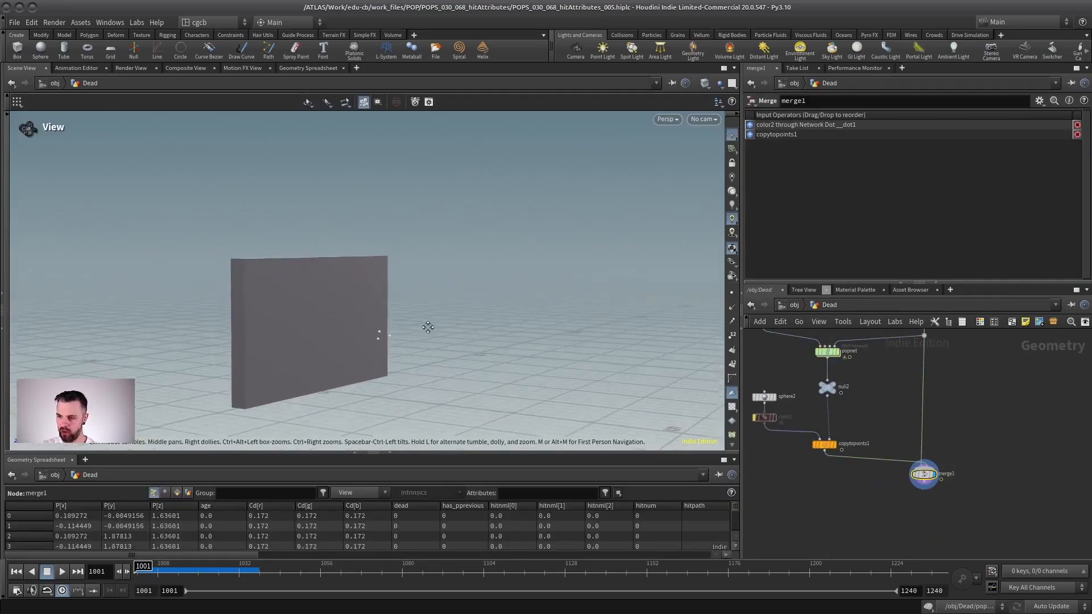
{"action": "right_click_drag", "start_coordinate": [427, 327], "coordinate": [462, 330], "text": "alt"}
Step: Play the Dead simulation from the first frame, stop it, and scrub to frame 1048
{"action": "left_click", "coordinate": [19, 573]}
{"action": "left_click", "coordinate": [61, 572]}
{"action": "left_click_drag", "start_coordinate": [341, 316], "coordinate": [295, 320], "text": "alt"}
{"action": "key", "text": "Escape"}
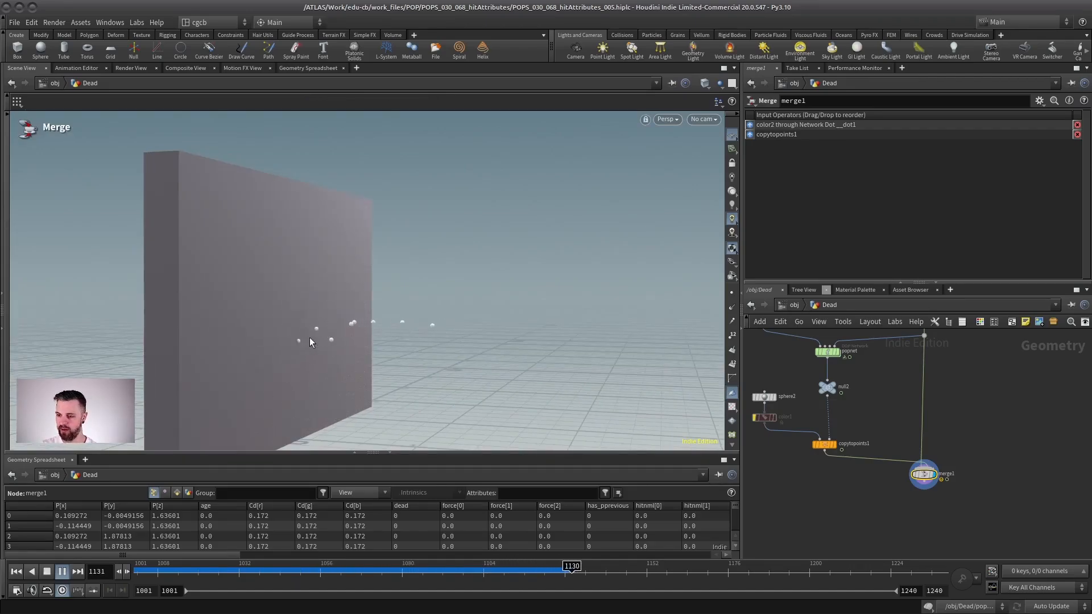
{"action": "left_click", "coordinate": [47, 571]}
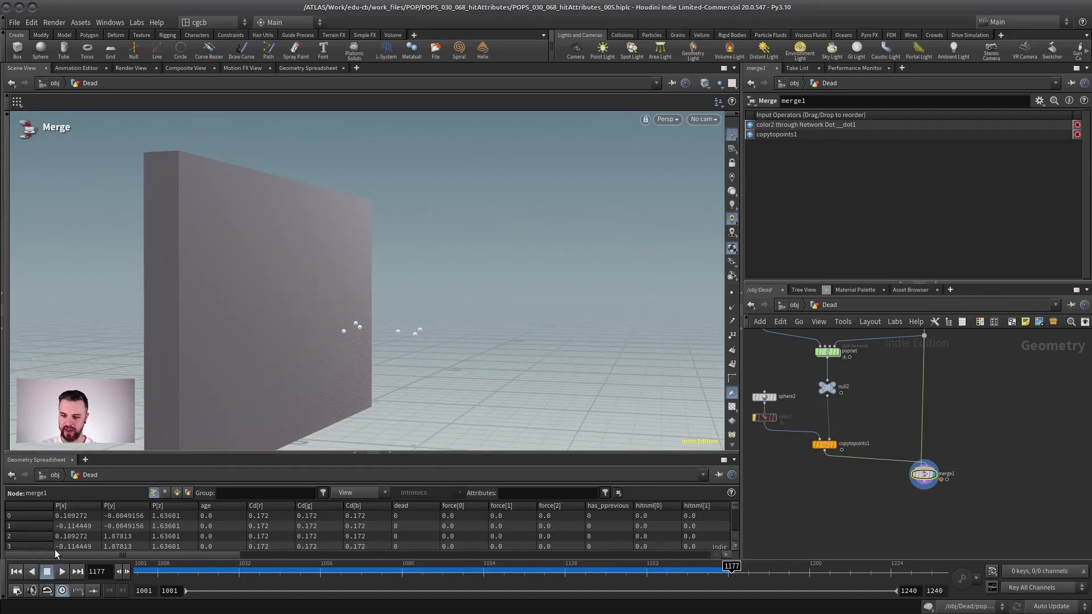
{"action": "left_click_drag", "start_coordinate": [160, 572], "coordinate": [293, 571]}
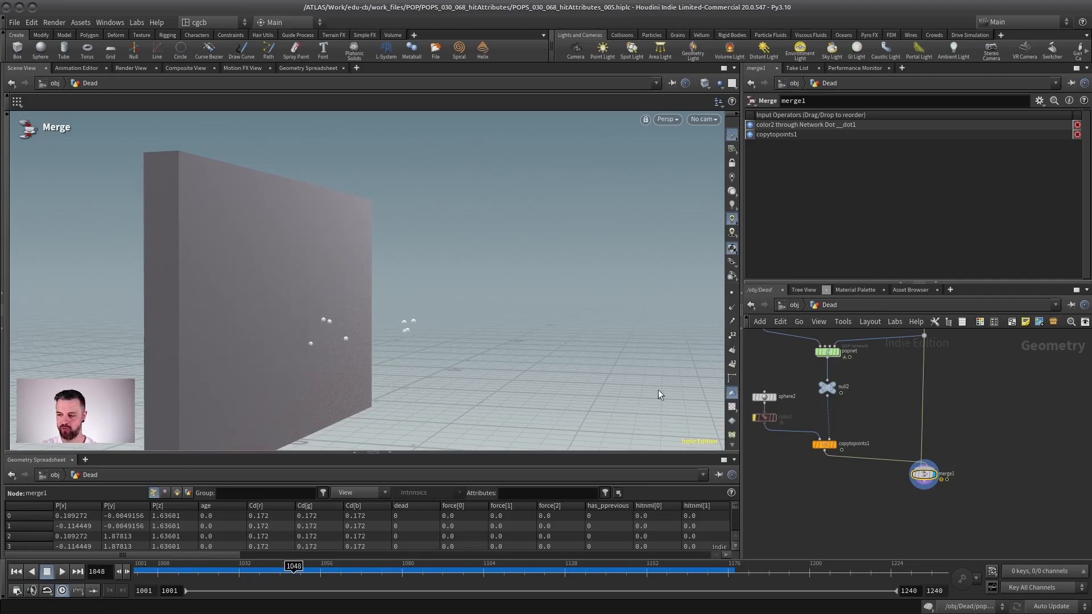
Step: Check the point attributes of the popnet node in the Dead network for the dead attribute
{"action": "scroll", "coordinate": [881, 424], "scroll_direction": "up", "scroll_amount": 2}
{"action": "middle_click", "coordinate": [827, 390]}
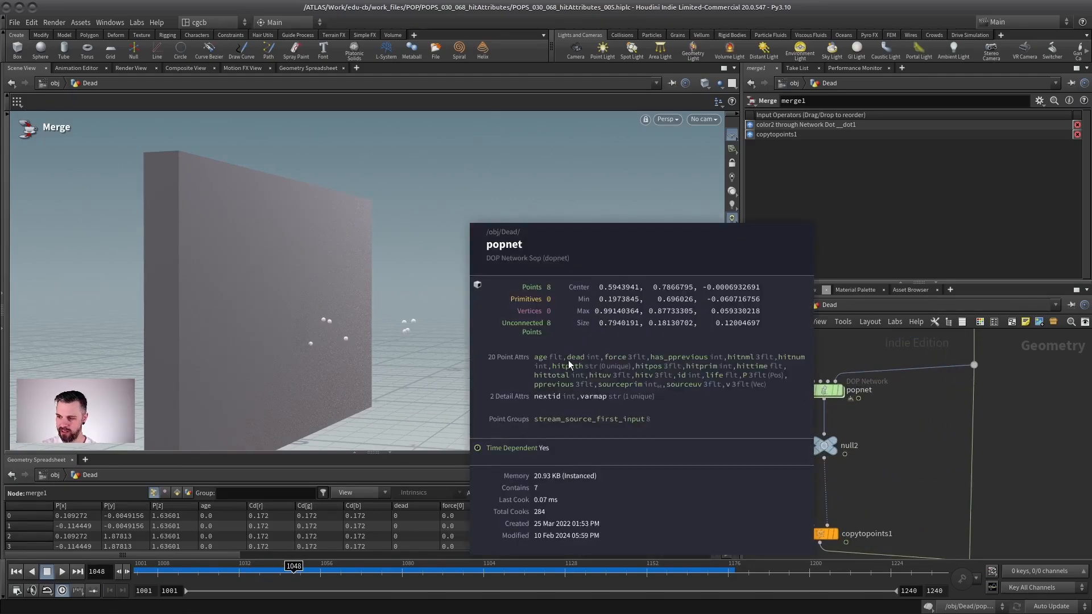
{"action": "left_click", "coordinate": [586, 364]}
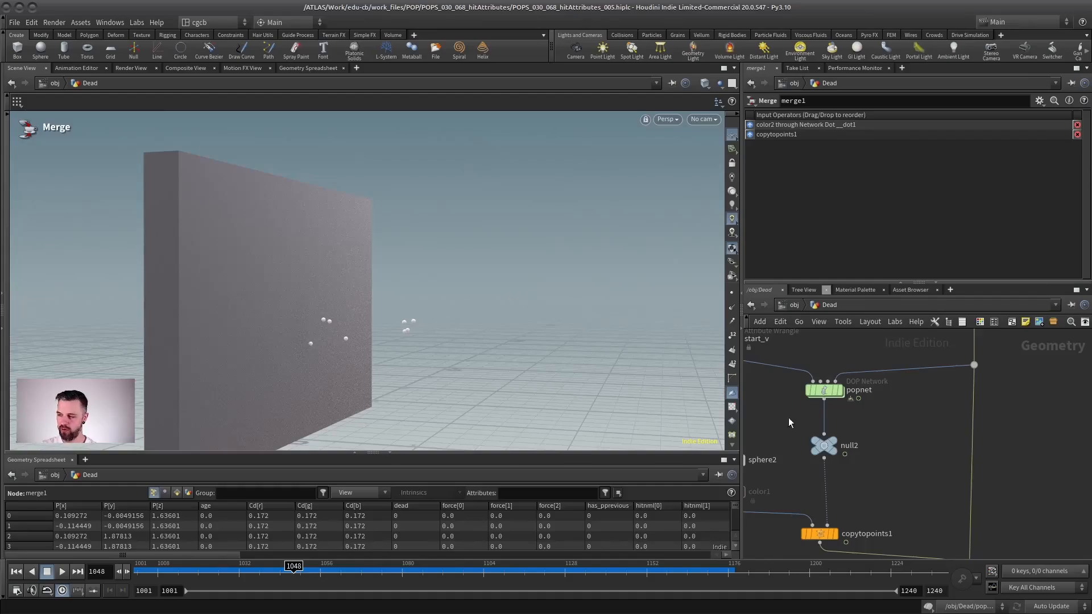
{"action": "middle_click", "coordinate": [830, 399]}
Step: Filter the geometry spreadsheet's attributes by dead and enlarge the spreadsheet to show more rows
{"action": "left_click", "coordinate": [515, 495]}
{"action": "type", "text": "dead"}
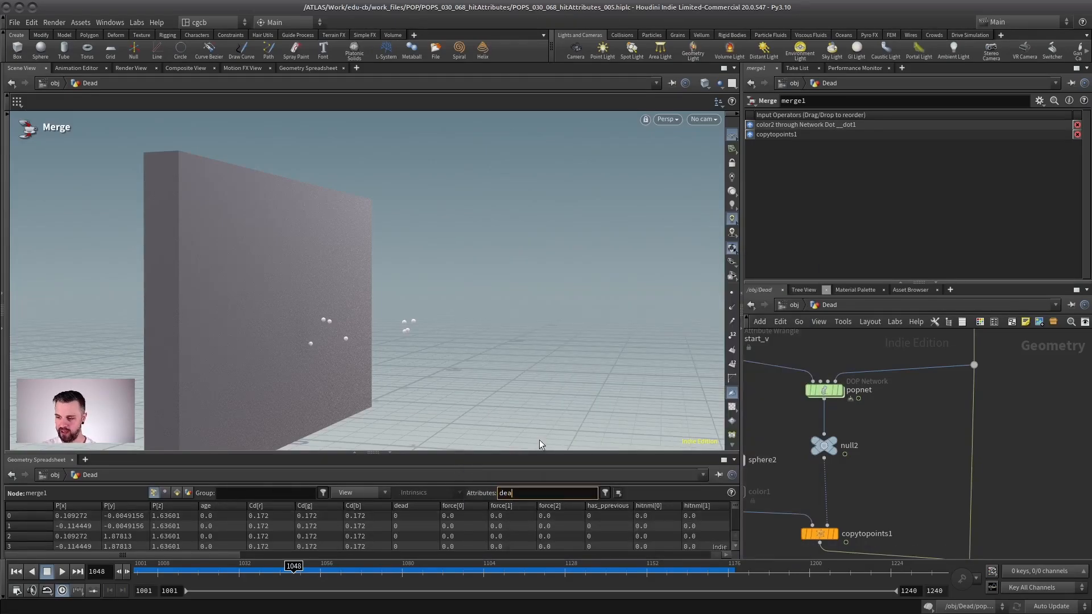
{"action": "key", "text": "Return"}
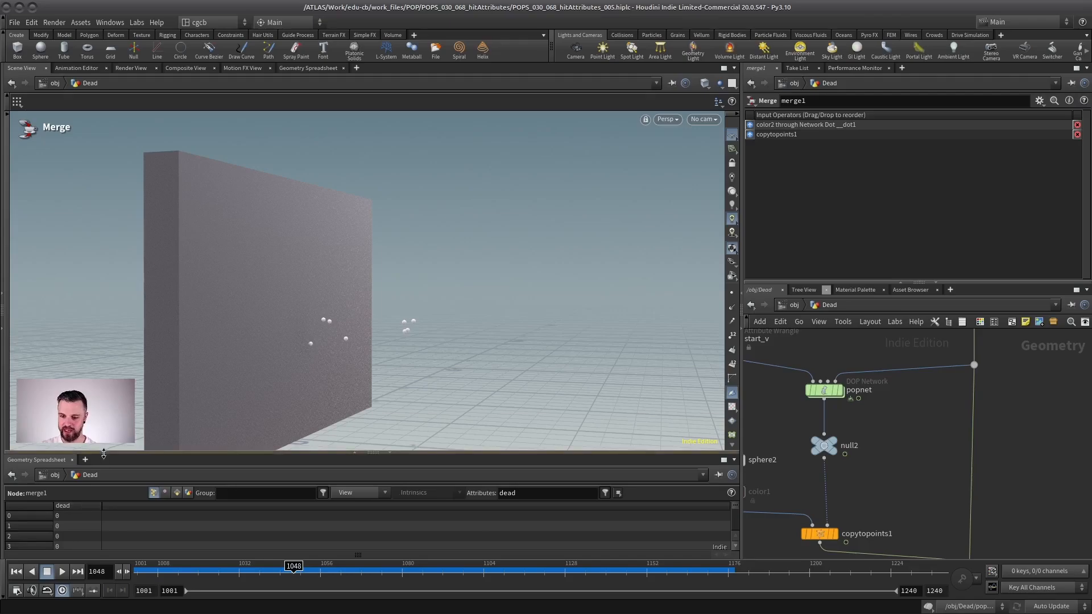
{"action": "left_click_drag", "start_coordinate": [319, 454], "coordinate": [319, 402]}
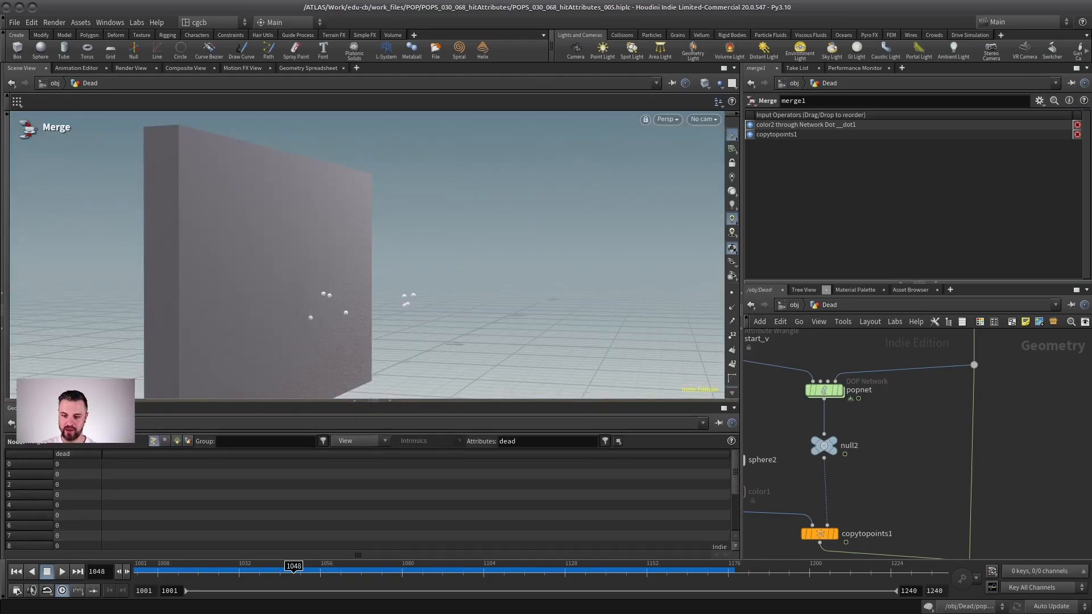
Step: Make the geometry spreadsheet smaller and recheck the popnet node's point attributes in the Dead network
{"action": "left_click_drag", "start_coordinate": [421, 402], "coordinate": [420, 454]}
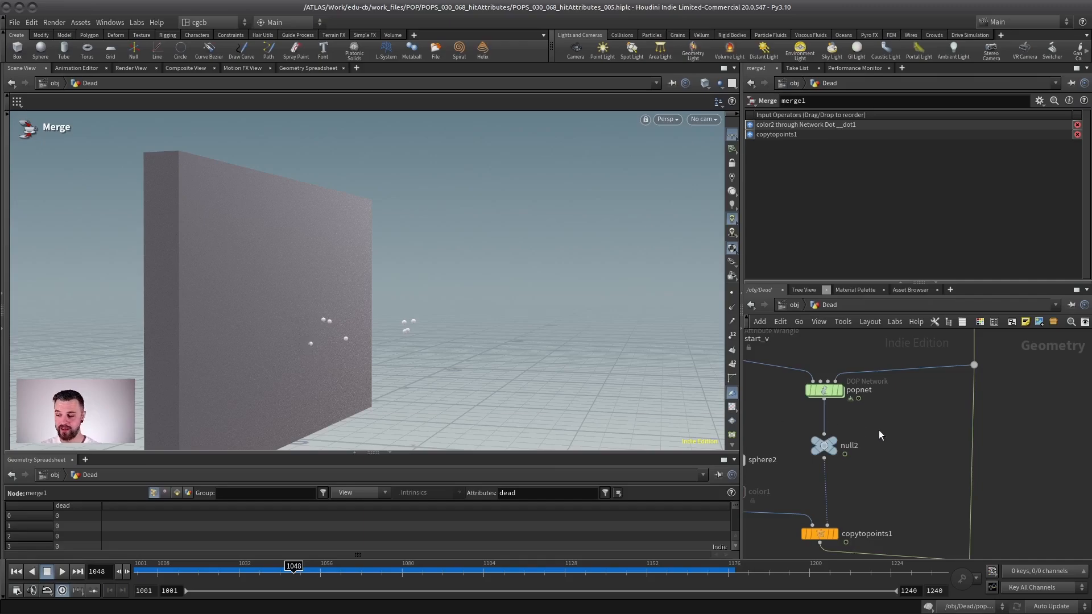
{"action": "middle_click_drag", "start_coordinate": [868, 421], "coordinate": [884, 398]}
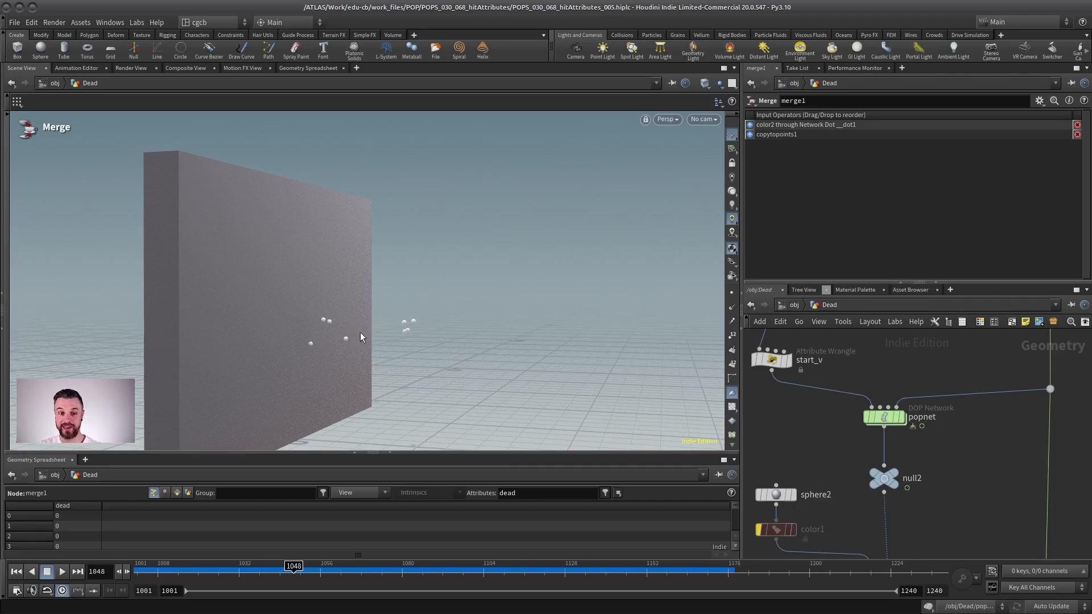
{"action": "scroll", "coordinate": [813, 428], "scroll_direction": "down", "scroll_amount": 3}
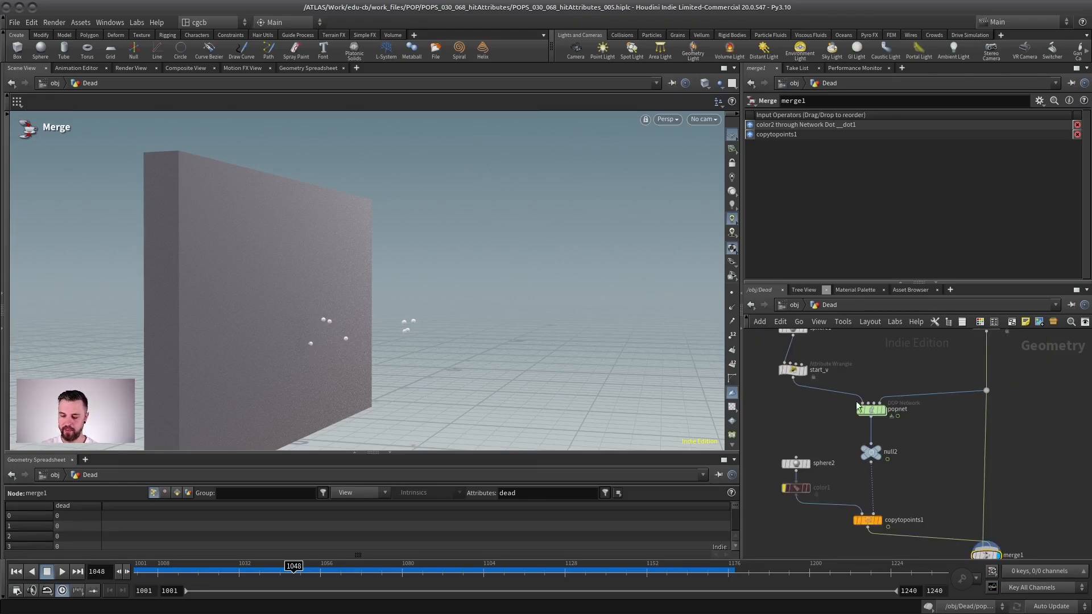
{"action": "middle_click", "coordinate": [875, 410]}
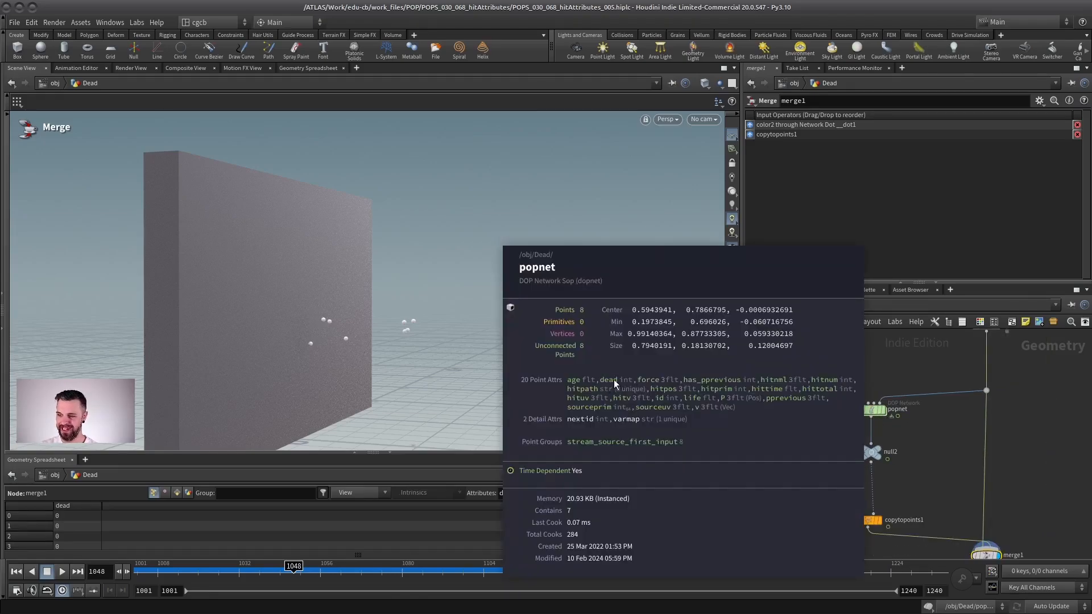
{"action": "middle_click_drag", "start_coordinate": [868, 393], "coordinate": [820, 368]}
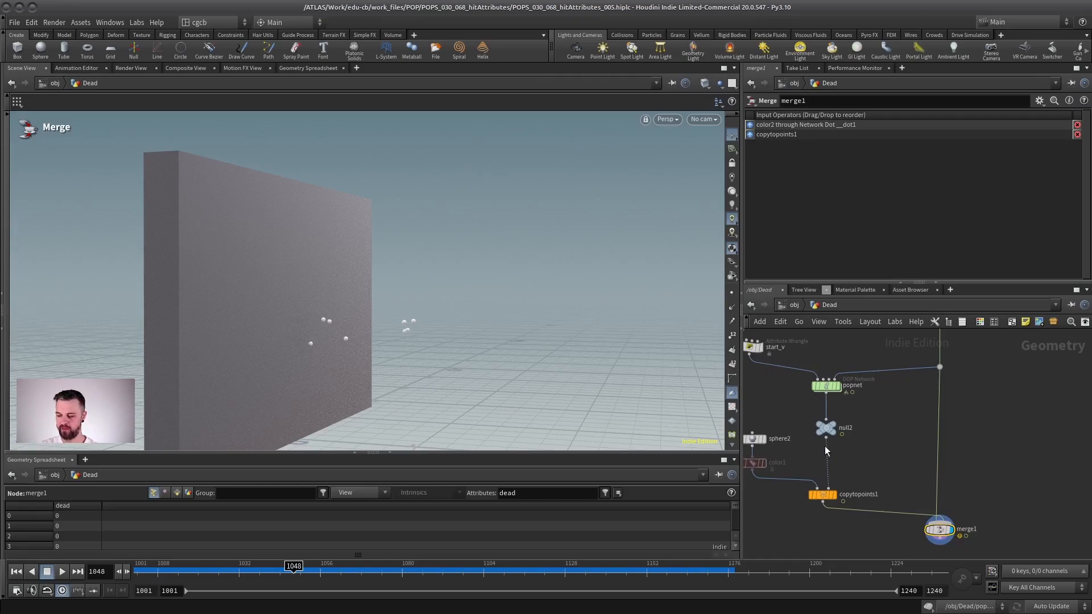
{"action": "scroll", "coordinate": [830, 378], "scroll_direction": "up", "scroll_amount": 1}
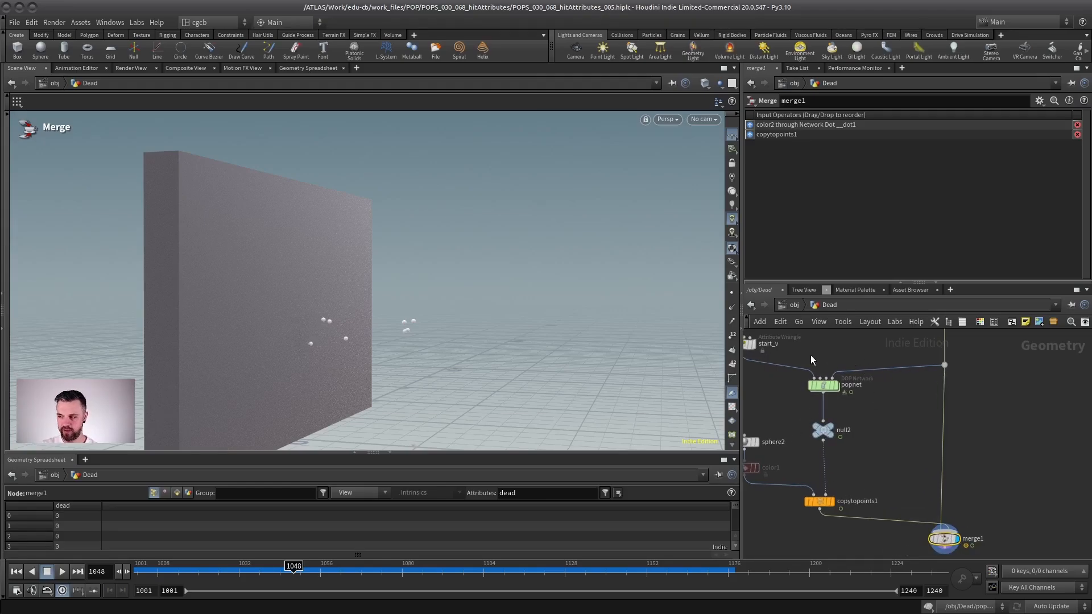
Step: Leave the Dead network, open the POP_HitAttribs network, and inspect its popnet node's information
{"action": "middle_click_drag", "start_coordinate": [811, 359], "coordinate": [857, 372]}
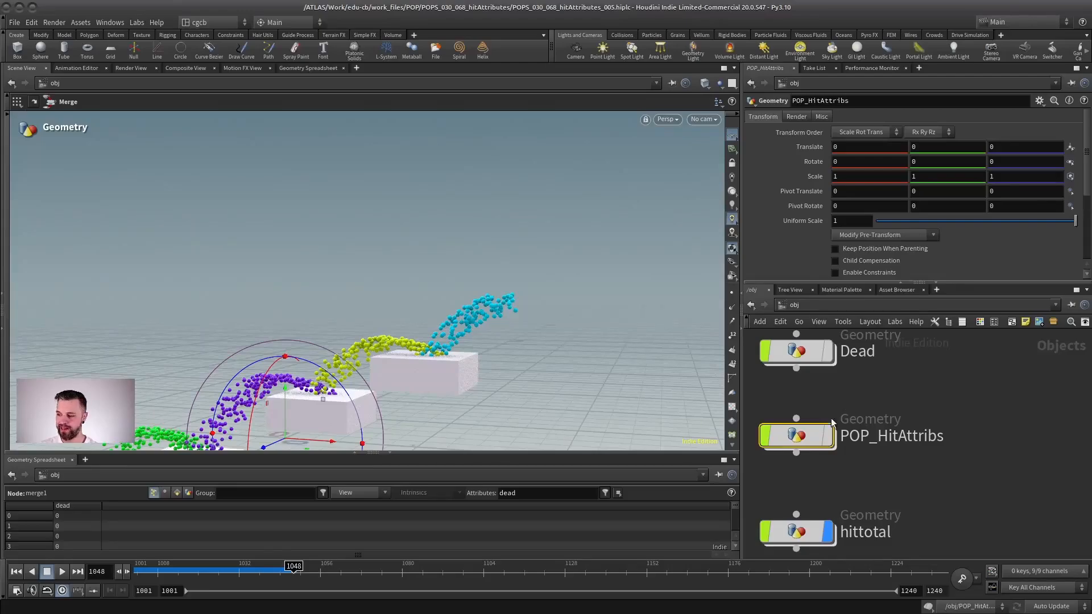
{"action": "double_click", "coordinate": [800, 436]}
{"action": "scroll", "coordinate": [820, 424], "scroll_direction": "up", "scroll_amount": 5}
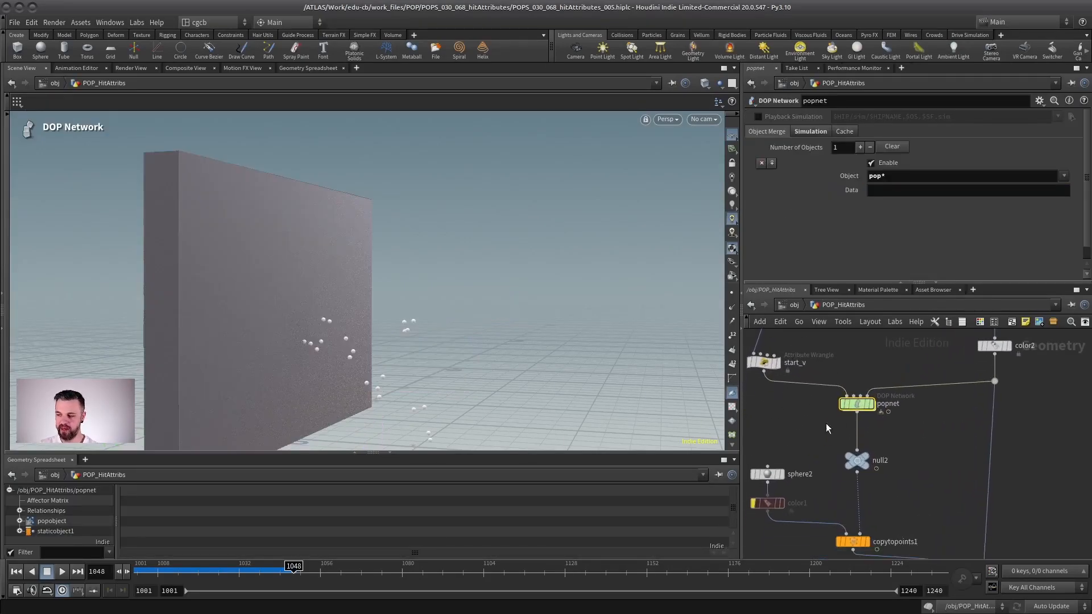
{"action": "middle_click", "coordinate": [869, 404]}
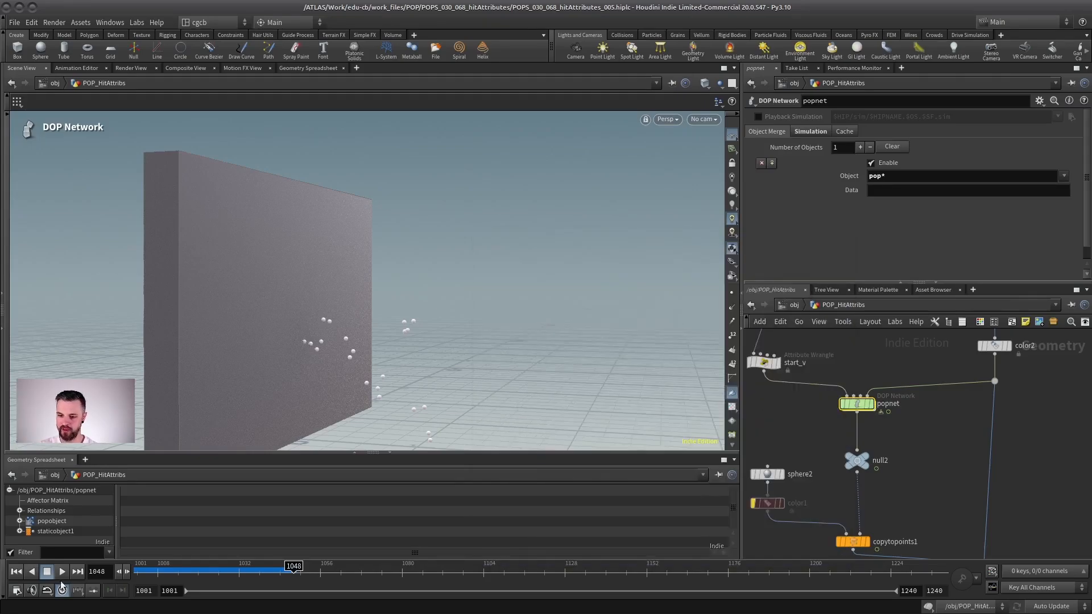
Step: Play the POP_HitAttribs simulation from the first frame, view the wall from the side, and stop at frame 1067
{"action": "key", "text": "ctrl+Up"}
{"action": "key", "text": "Up"}
{"action": "left_click_drag", "start_coordinate": [241, 371], "coordinate": [193, 432], "text": "alt"}
{"action": "key", "text": "Up"}
{"action": "middle_click_drag", "start_coordinate": [796, 341], "coordinate": [804, 367]}
{"action": "middle_click_drag", "start_coordinate": [1069, 319], "coordinate": [1008, 347]}
{"action": "left_click_drag", "start_coordinate": [398, 397], "coordinate": [27, 567], "text": "alt"}
{"action": "left_click", "coordinate": [16, 572]}
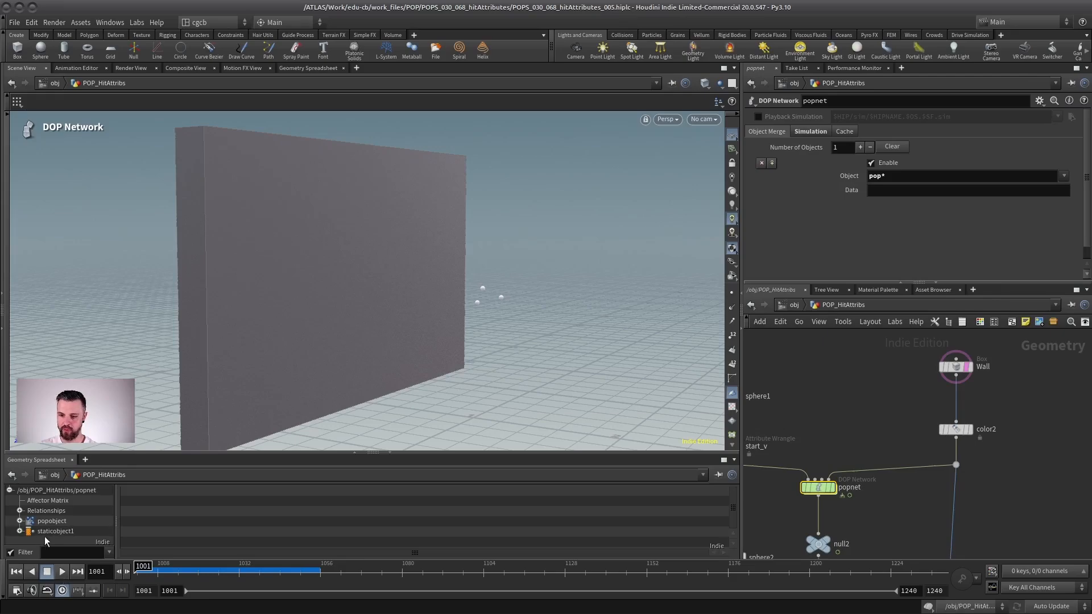
{"action": "left_click", "coordinate": [63, 571]}
{"action": "key", "text": "Escape"}
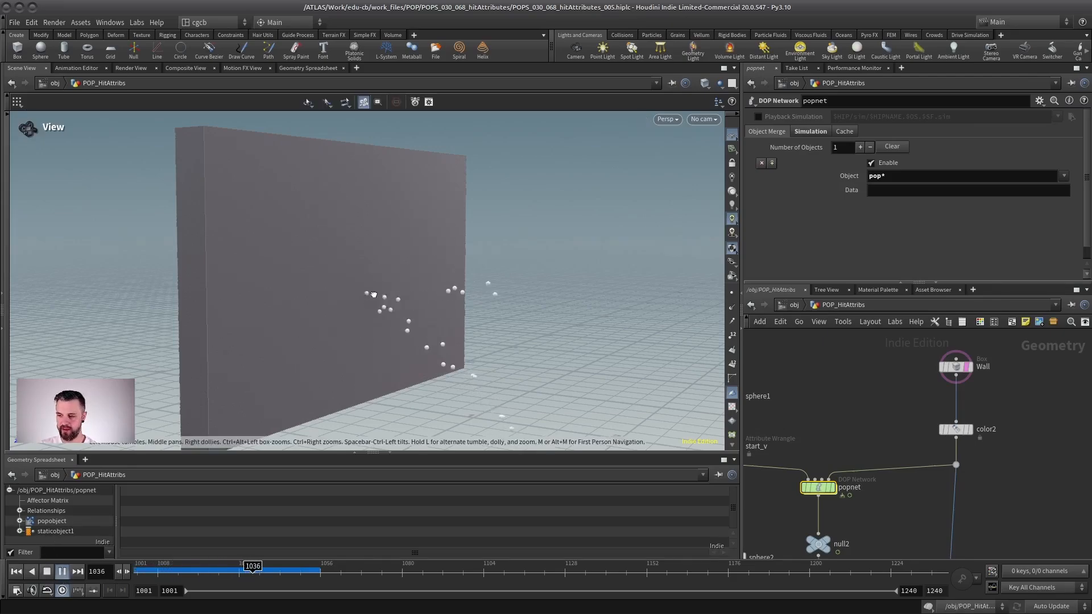
{"action": "left_click_drag", "start_coordinate": [387, 319], "coordinate": [437, 303]}
{"action": "left_click", "coordinate": [62, 571]}
Step: Check the popnet node's point attributes and review the hit attribute options in the popsolver's Collision Behavior settings
{"action": "middle_click_drag", "start_coordinate": [892, 448], "coordinate": [917, 356]}
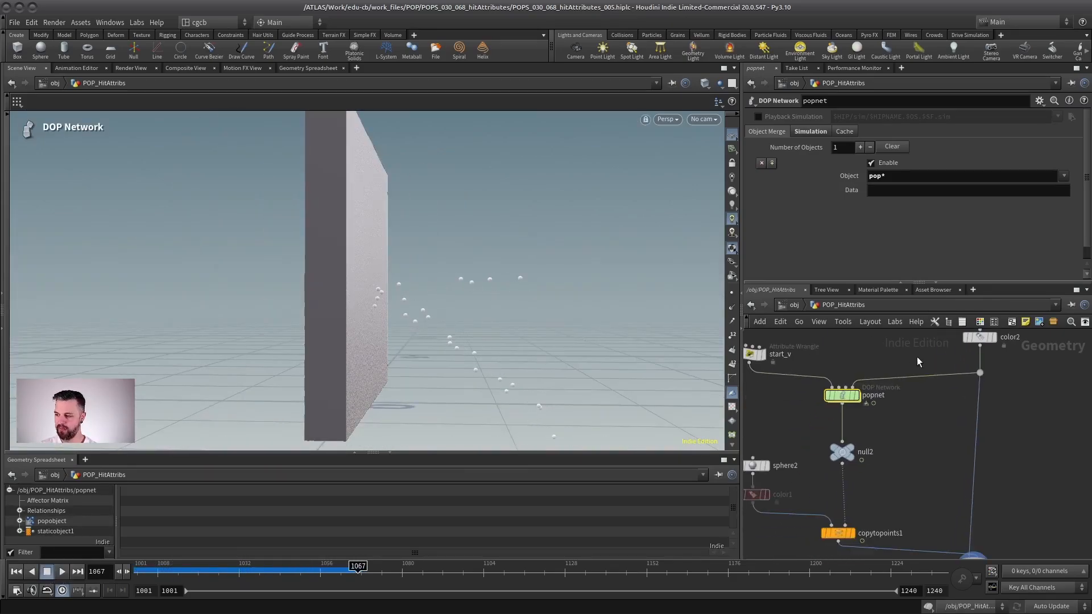
{"action": "middle_click", "coordinate": [844, 395]}
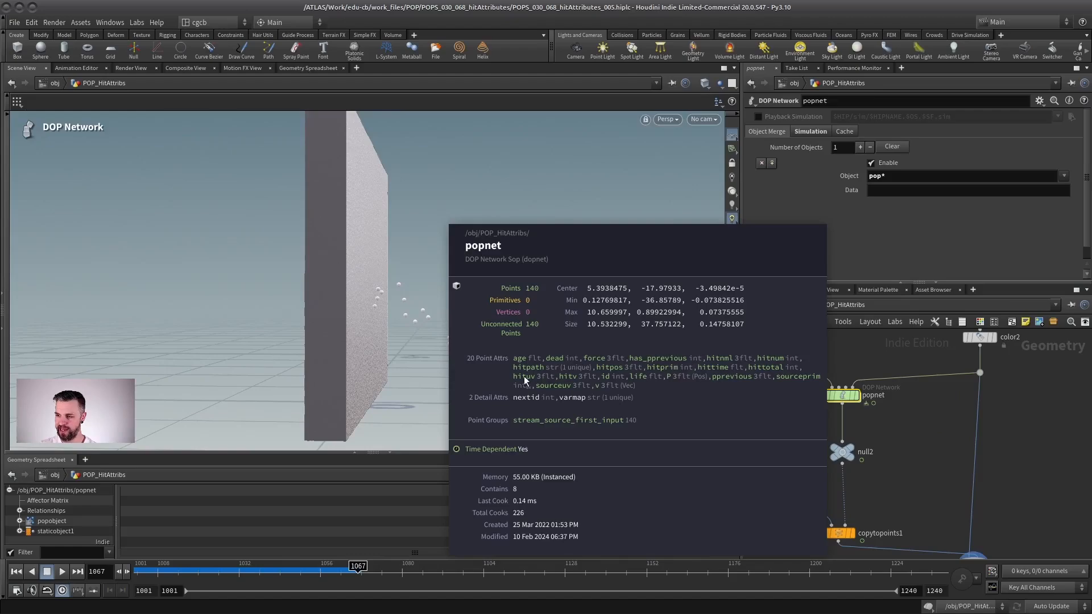
{"action": "double_click", "coordinate": [840, 396]}
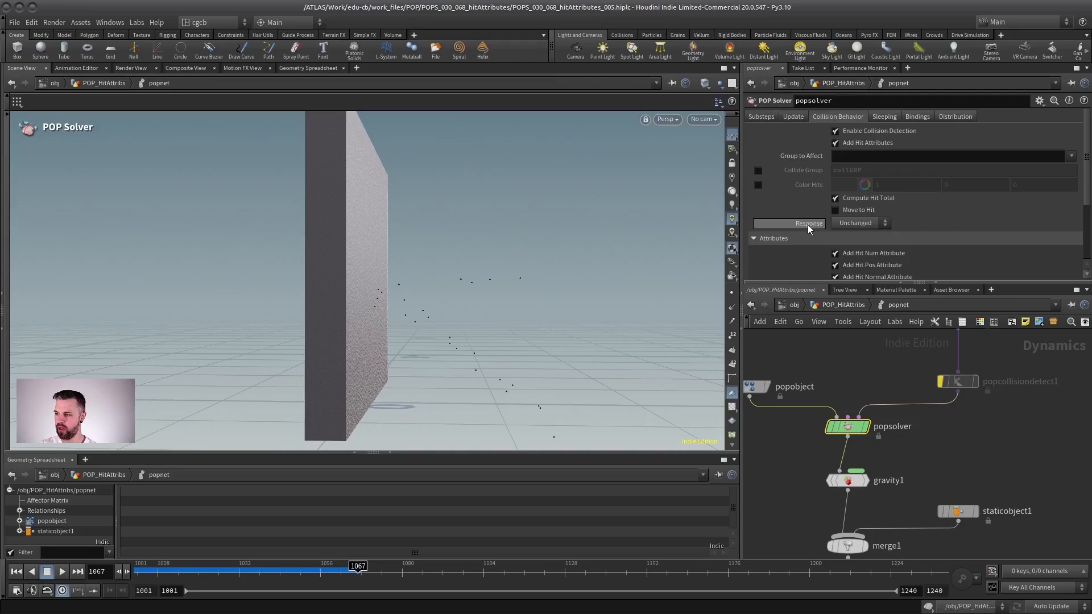
{"action": "left_click_drag", "start_coordinate": [836, 283], "coordinate": [836, 391]}
{"action": "left_click", "coordinate": [754, 238]}
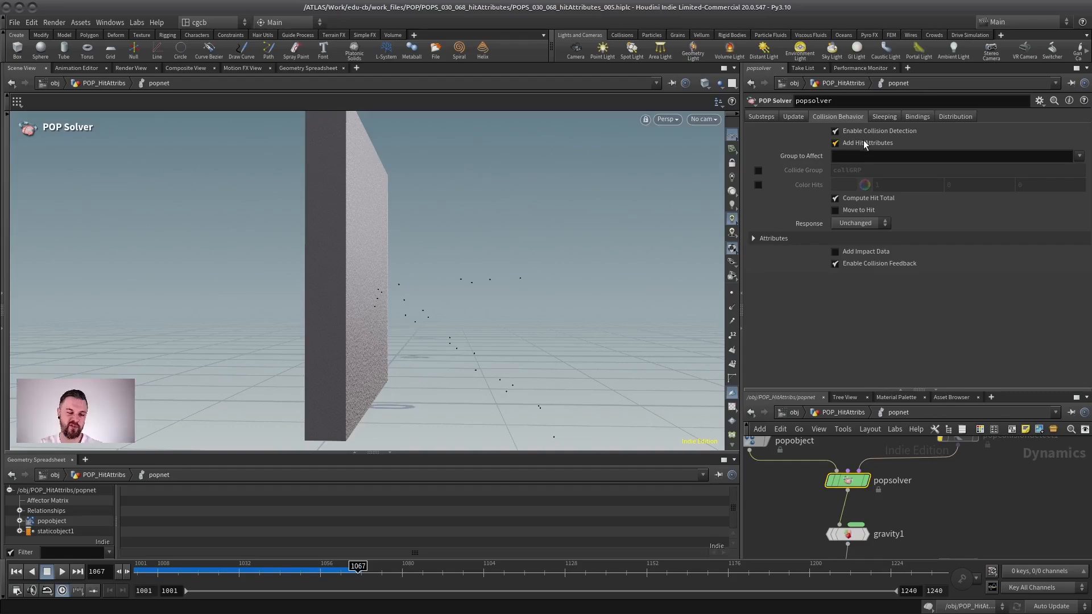
{"action": "left_click", "coordinate": [766, 238]}
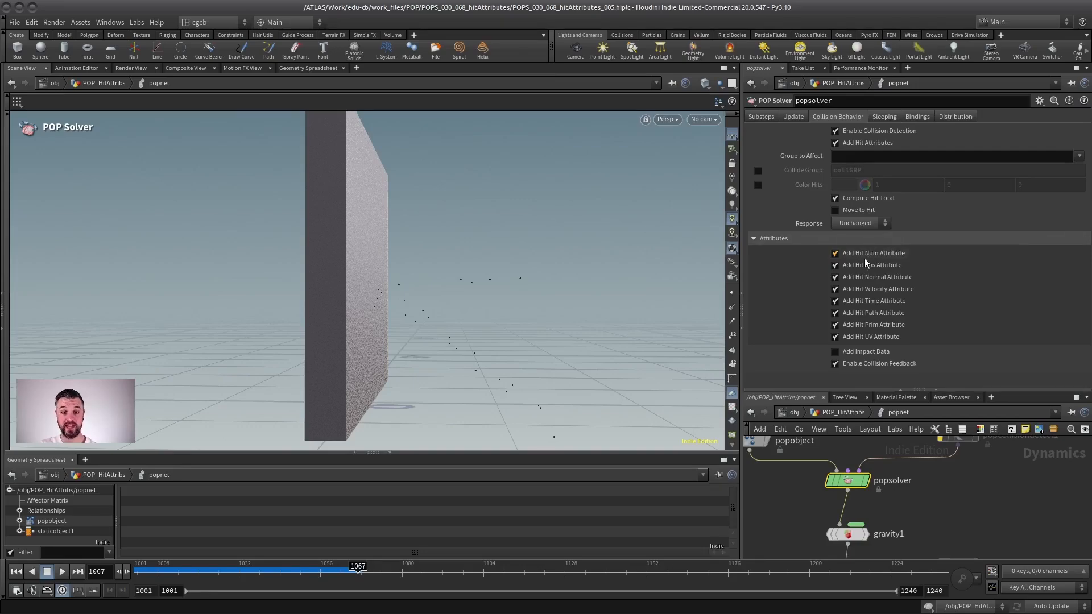
Step: Return to the POP_HitAttribs network, display the popnet node, and add a visualizer for its hitnum attribute
{"action": "key", "text": "u"}
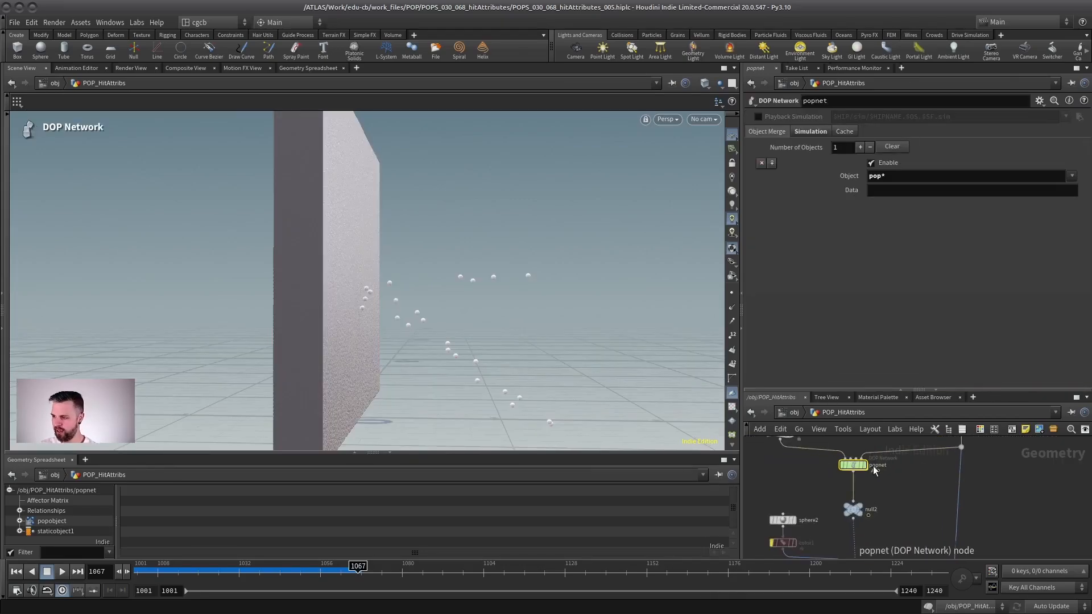
{"action": "left_click", "coordinate": [864, 465]}
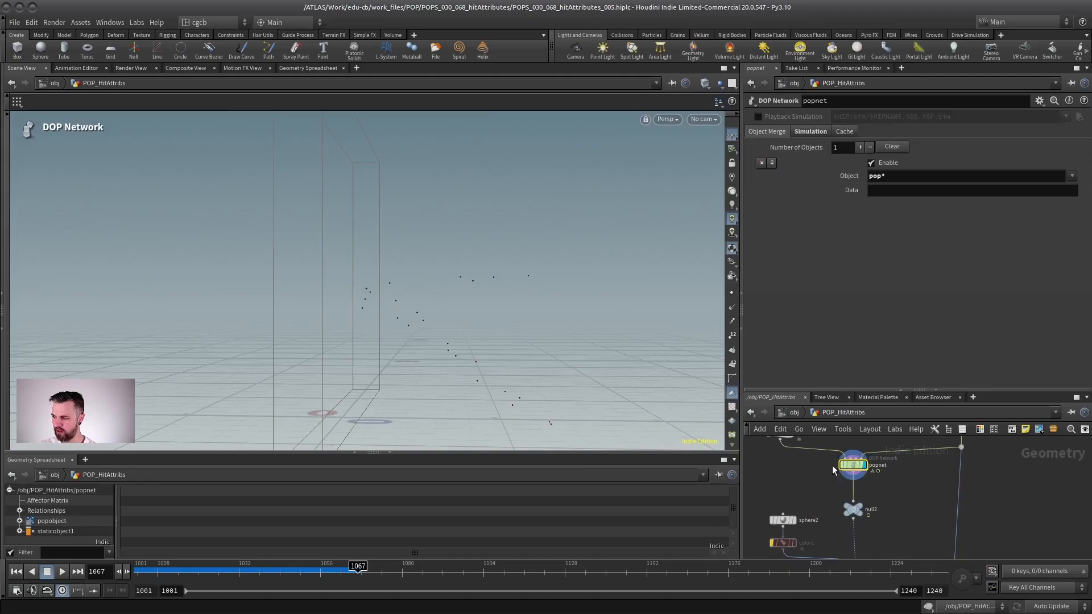
{"action": "left_click", "coordinate": [834, 464]}
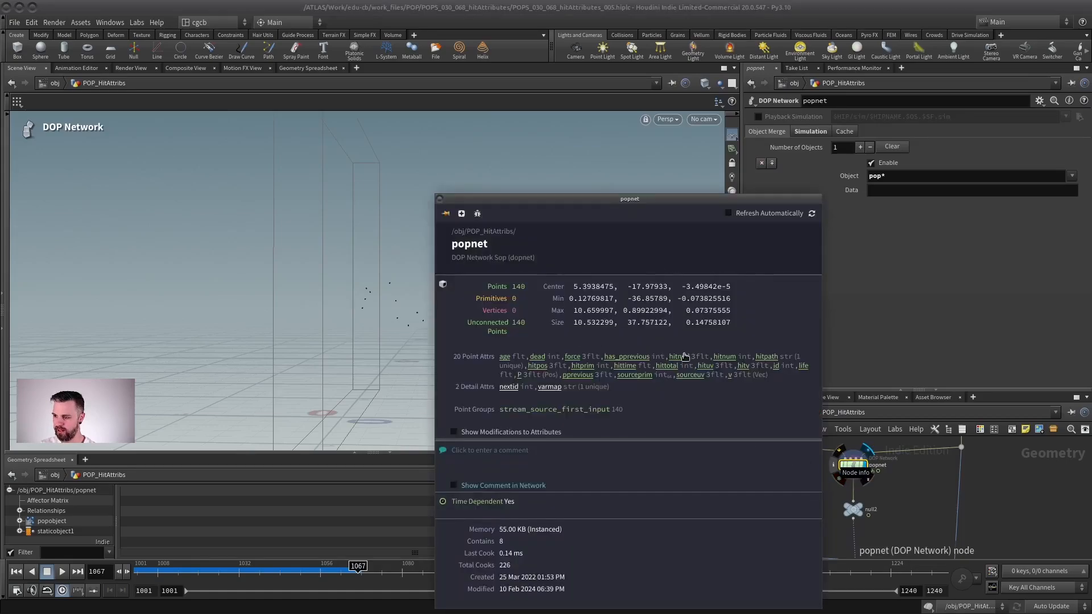
{"action": "left_click", "coordinate": [440, 199]}
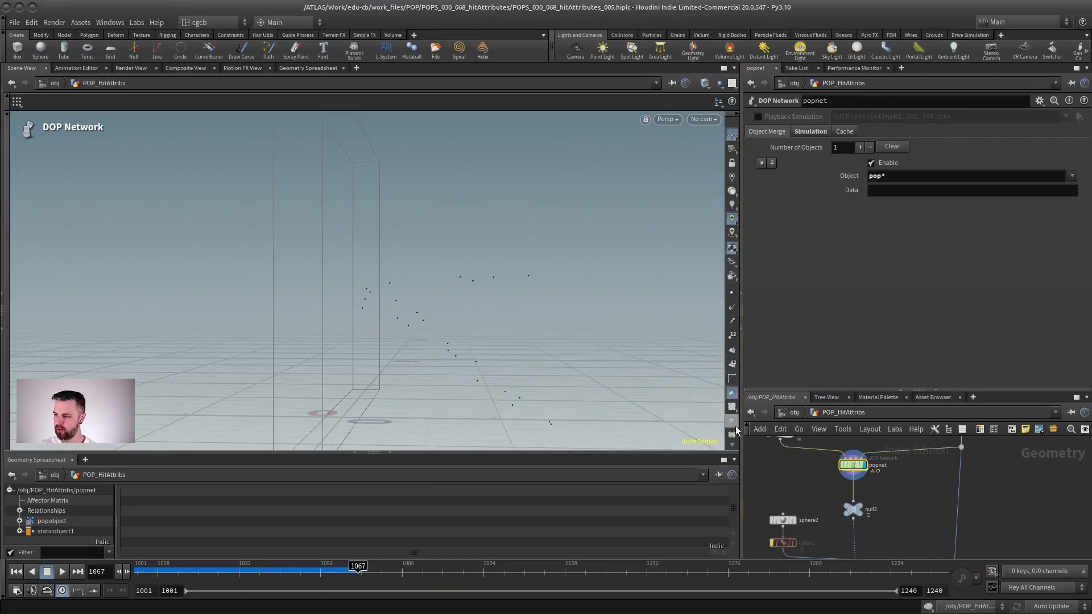
Step: Set the hitnum visualizer's type to Marker and examine the values on the particles near the wall
{"action": "left_click", "coordinate": [731, 148]}
{"action": "left_click", "coordinate": [740, 158]}
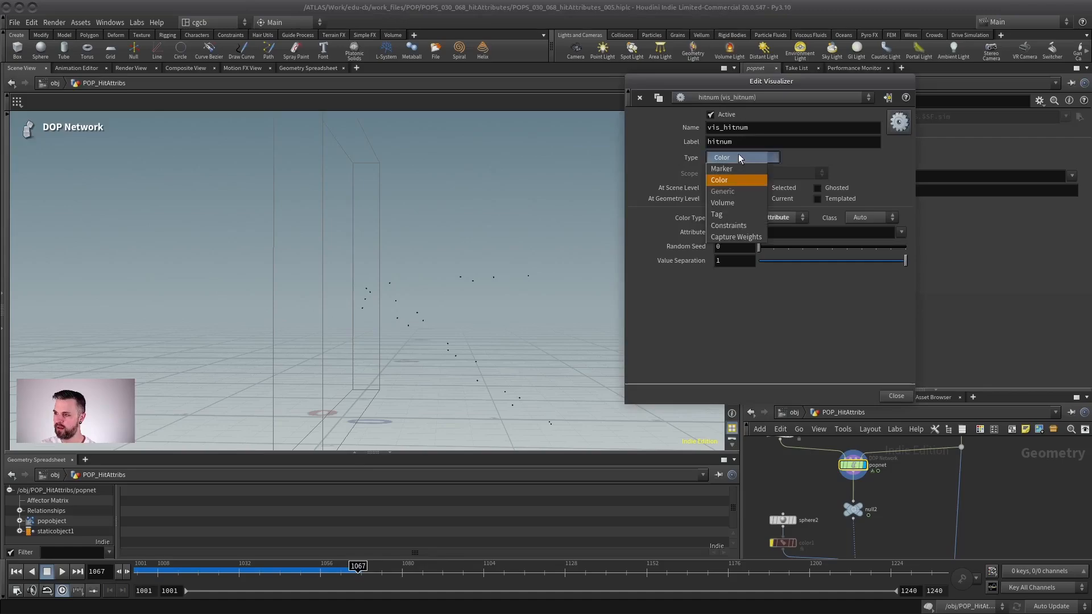
{"action": "left_click", "coordinate": [721, 169]}
{"action": "key", "text": "Escape"}
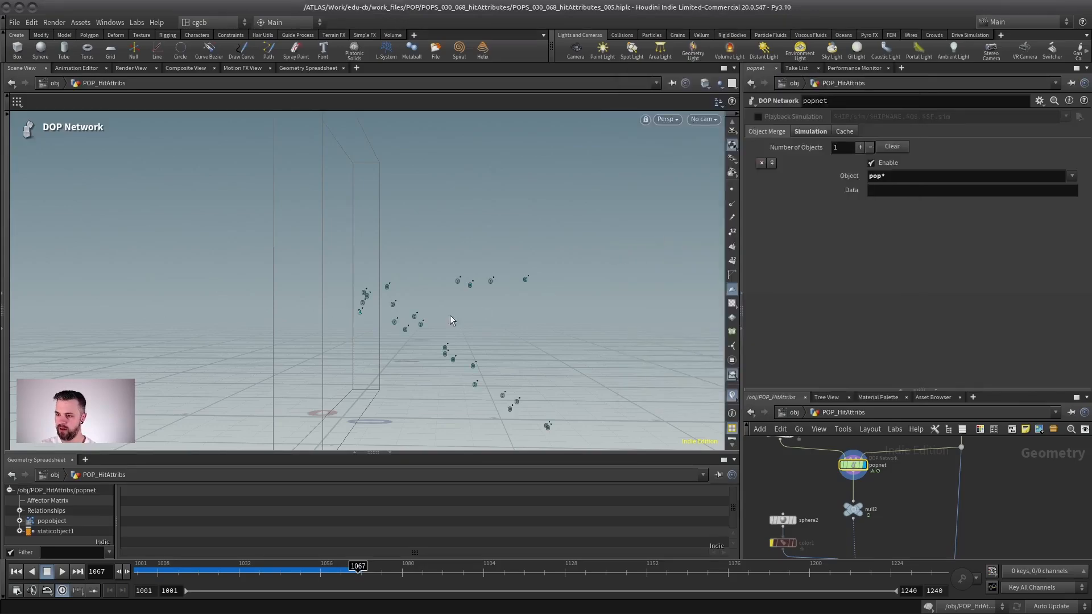
{"action": "left_click_drag", "start_coordinate": [449, 320], "coordinate": [555, 238]}
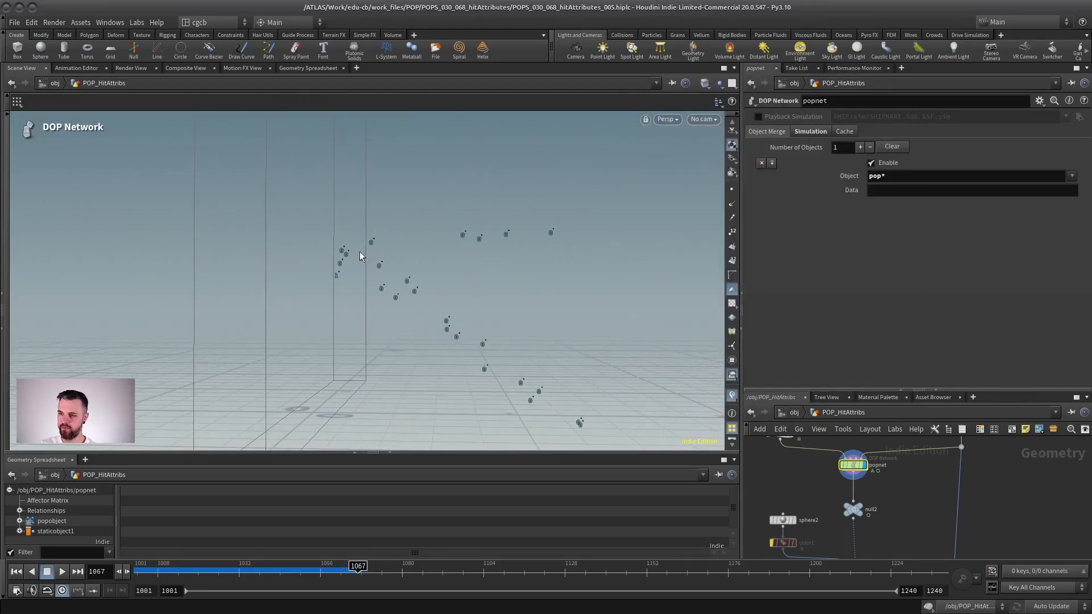
{"action": "left_click_drag", "start_coordinate": [524, 385], "coordinate": [345, 275]}
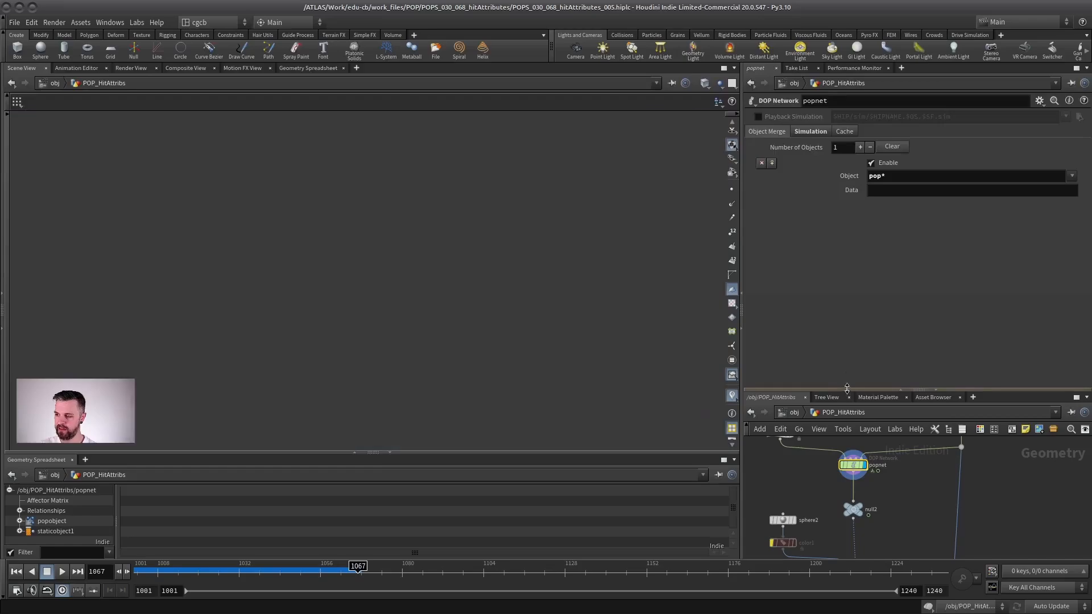
Step: Reopen the popsolver inside popnet to review its hit attribute settings against the particles at the wall
{"action": "left_click_drag", "start_coordinate": [847, 388], "coordinate": [847, 340]}
{"action": "middle_click", "coordinate": [852, 438]}
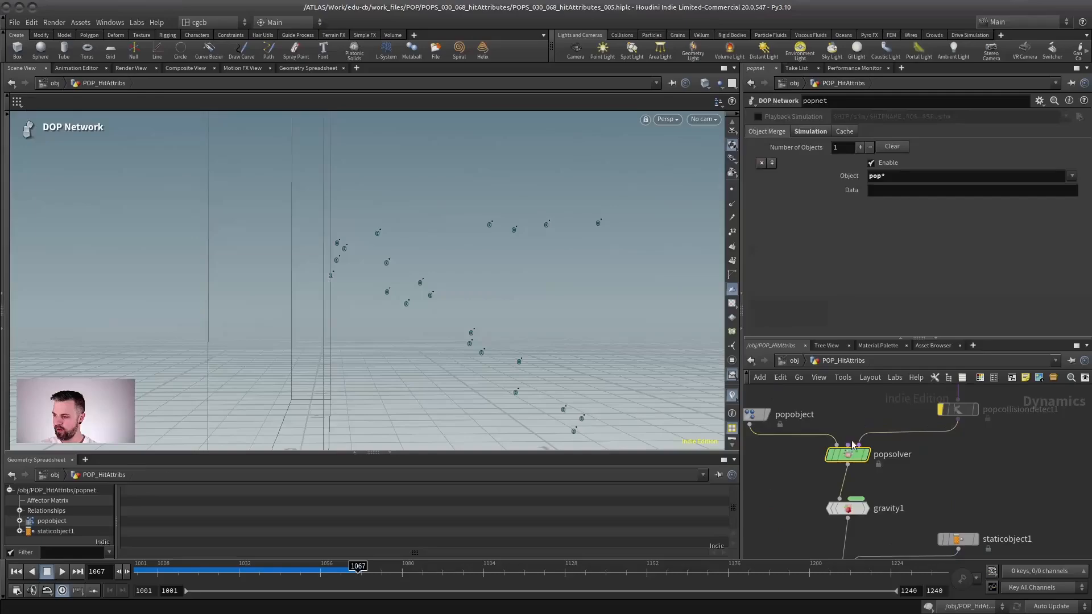
{"action": "left_click", "coordinate": [841, 455]}
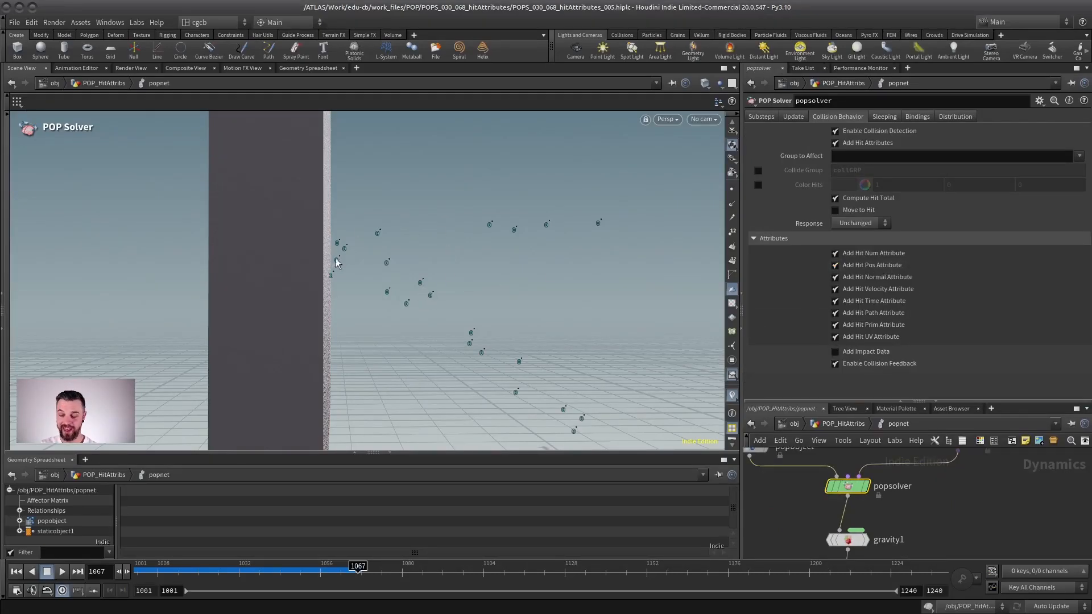
{"action": "left_click_drag", "start_coordinate": [337, 265], "coordinate": [407, 289], "text": "alt"}
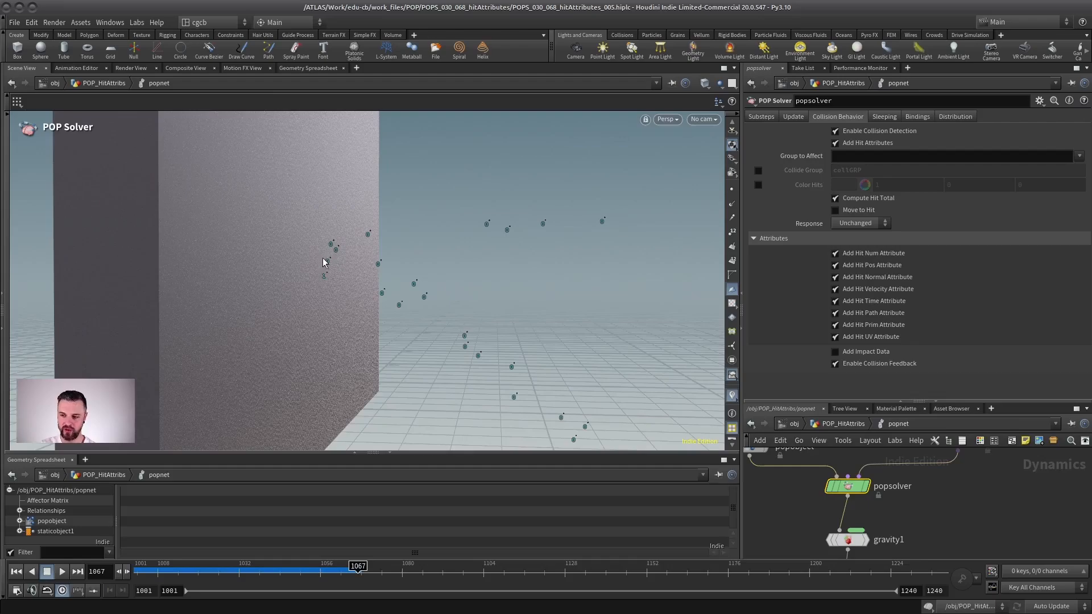
Step: Replace the hitnum display on the popnet particles with a hitpos visualizer and set its type to Marker
{"action": "key", "text": "u"}
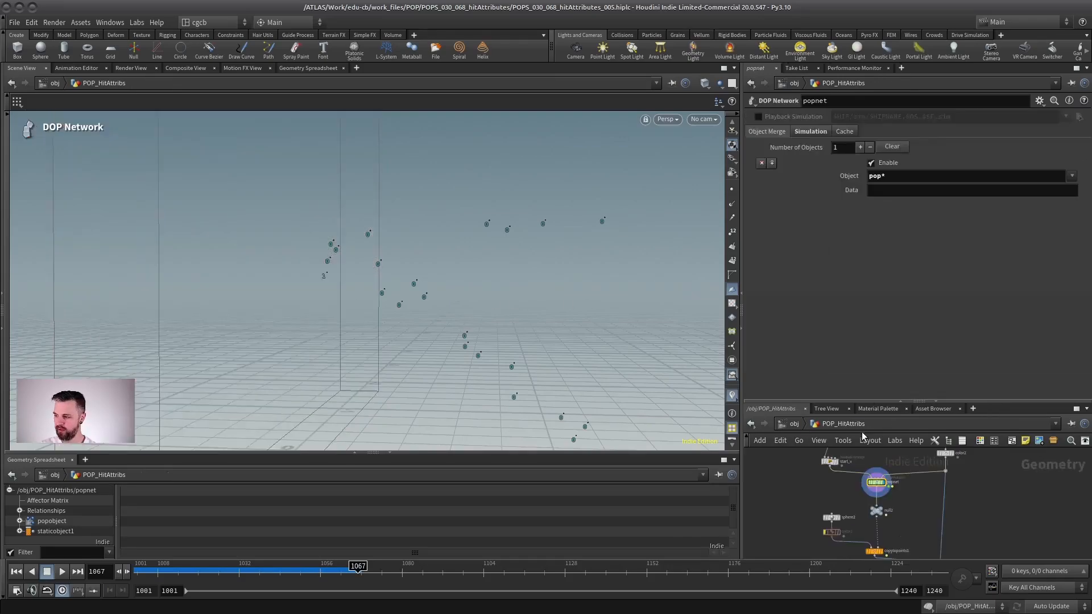
{"action": "middle_click", "coordinate": [876, 482]}
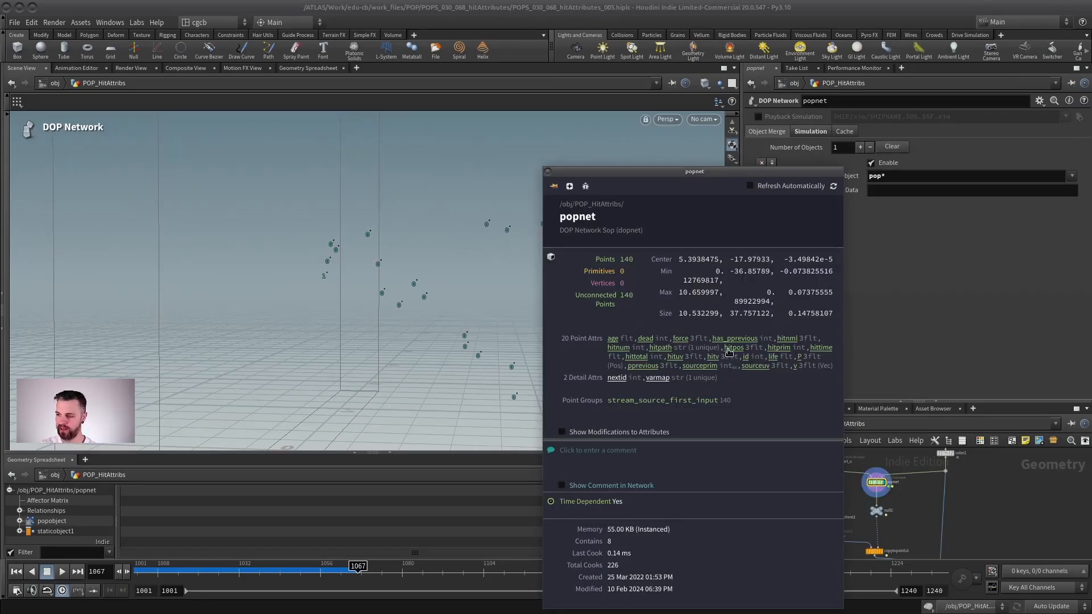
{"action": "left_click", "coordinate": [732, 395]}
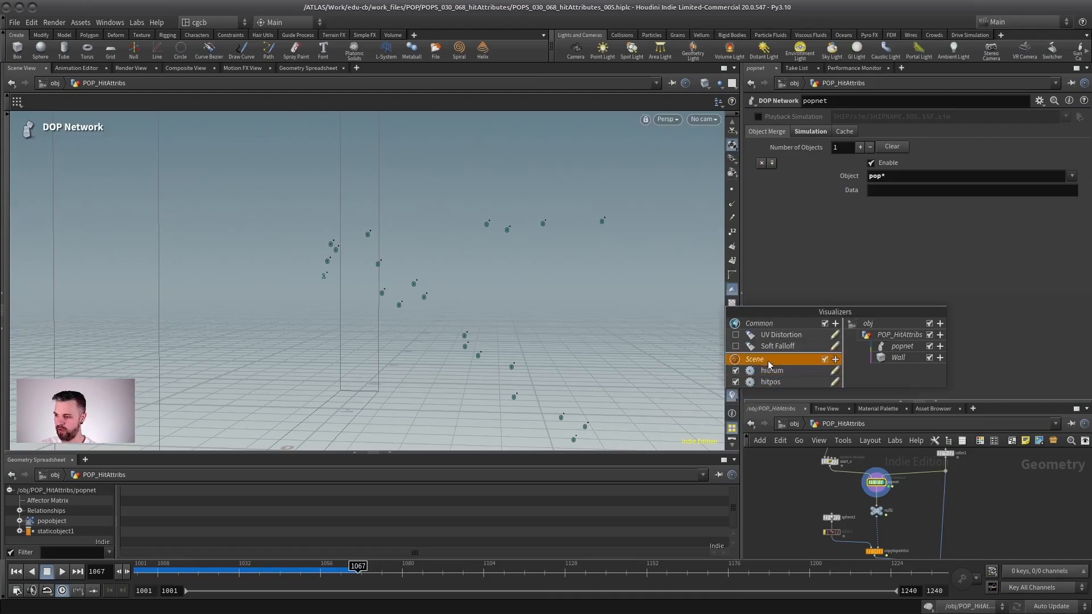
{"action": "left_click", "coordinate": [834, 382]}
{"action": "left_click", "coordinate": [734, 158]}
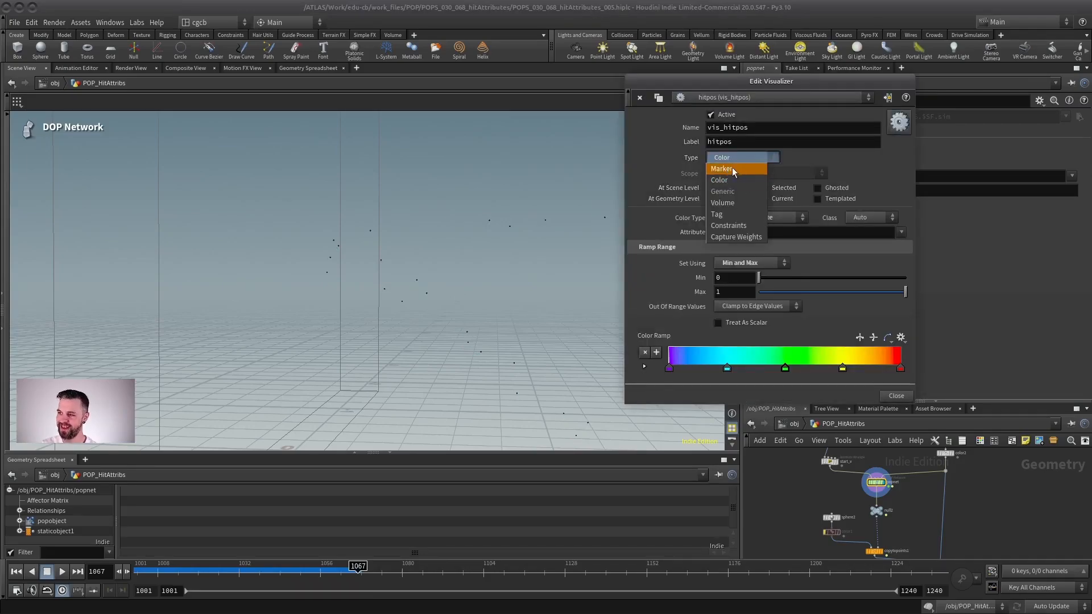
{"action": "left_click", "coordinate": [731, 169]}
{"action": "key", "text": "Escape"}
Step: Examine the hitpos values on the particles before and after they hit the wall, around frame 1067
{"action": "right_click_drag", "start_coordinate": [493, 261], "coordinate": [527, 283], "text": "alt"}
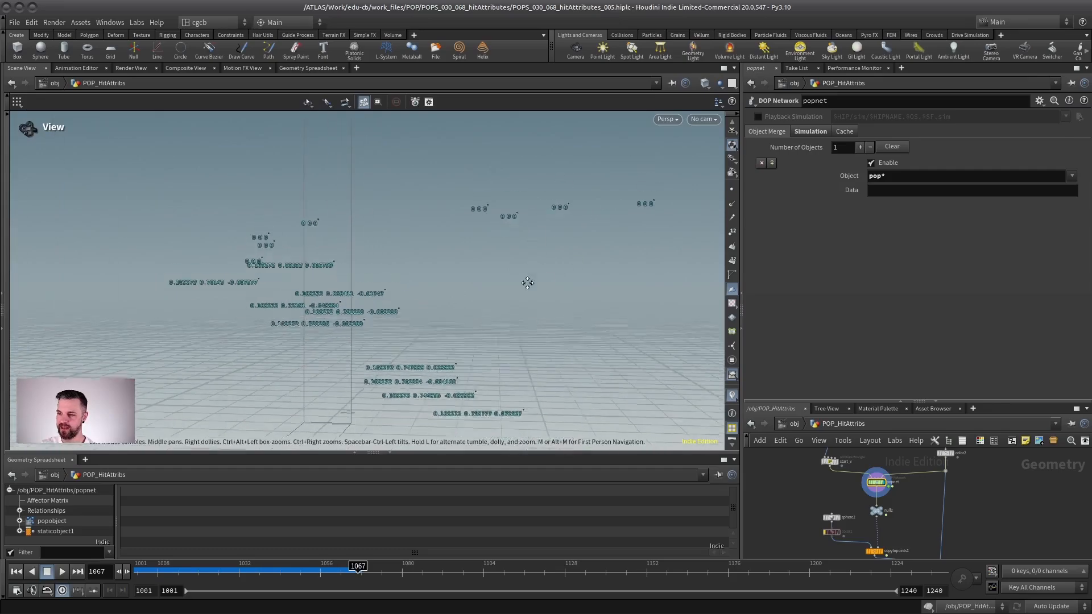
{"action": "middle_click_drag", "start_coordinate": [528, 283], "coordinate": [525, 295], "text": "alt"}
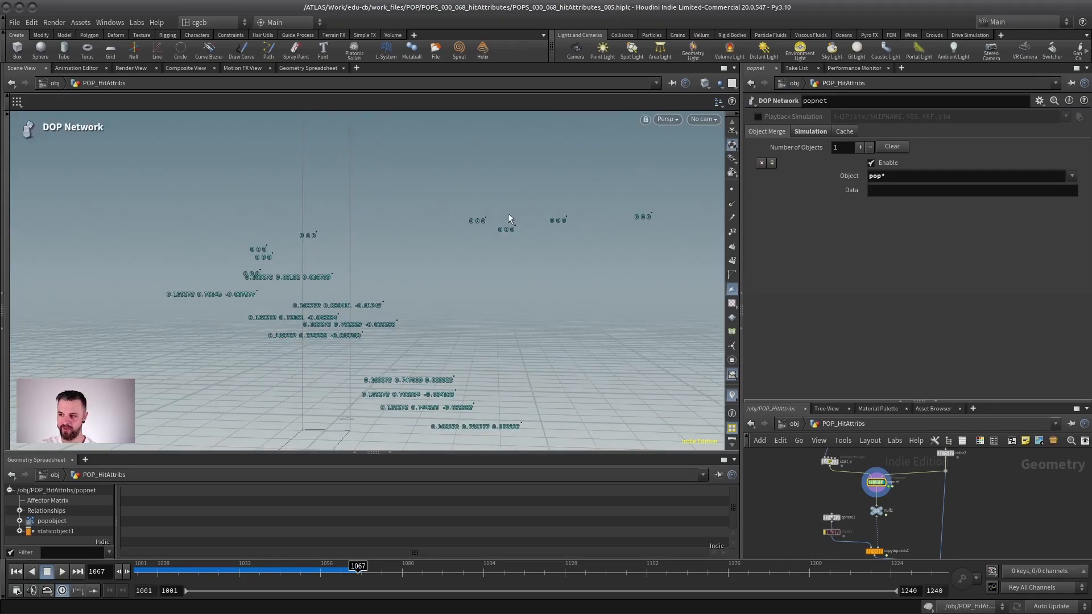
{"action": "left_click_drag", "start_coordinate": [511, 249], "coordinate": [486, 302], "text": "alt"}
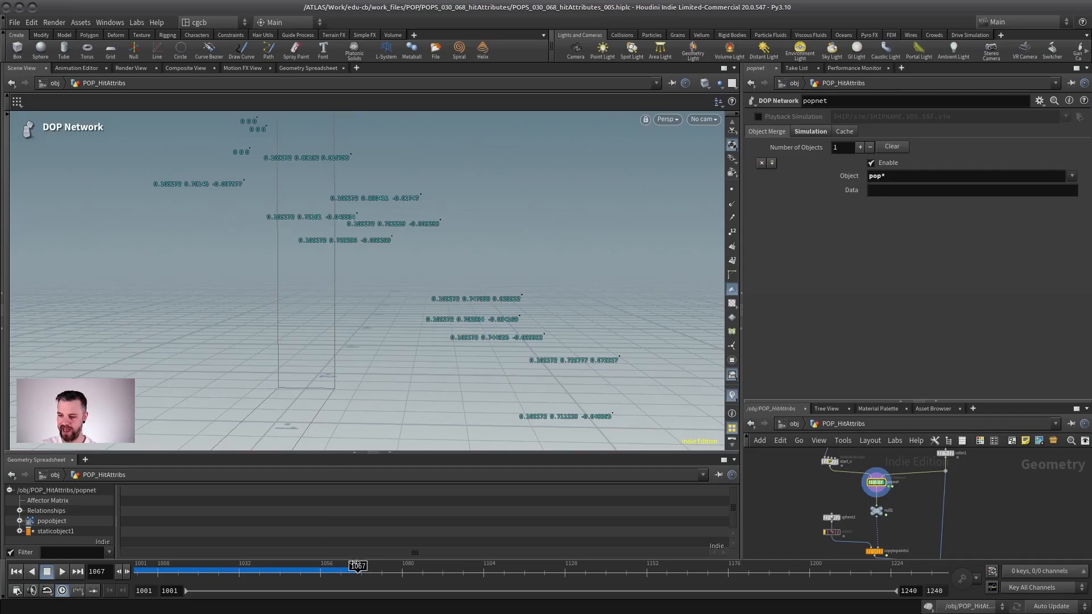
{"action": "left_click_drag", "start_coordinate": [355, 567], "coordinate": [348, 567]}
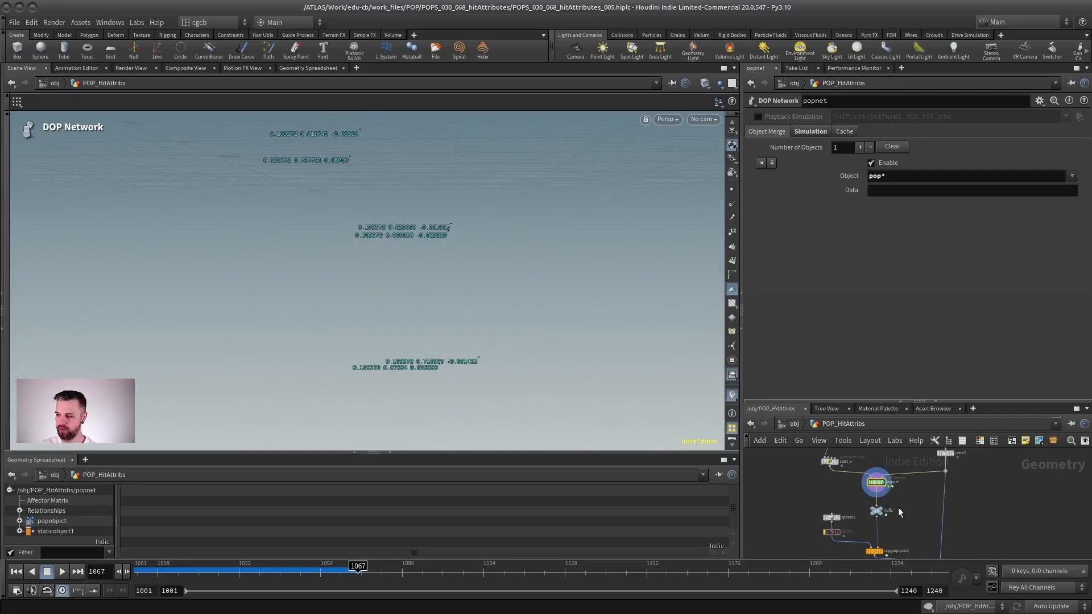
Step: Select null2 and filter its geometry spreadsheet attributes to hitpos
{"action": "left_click", "coordinate": [879, 509]}
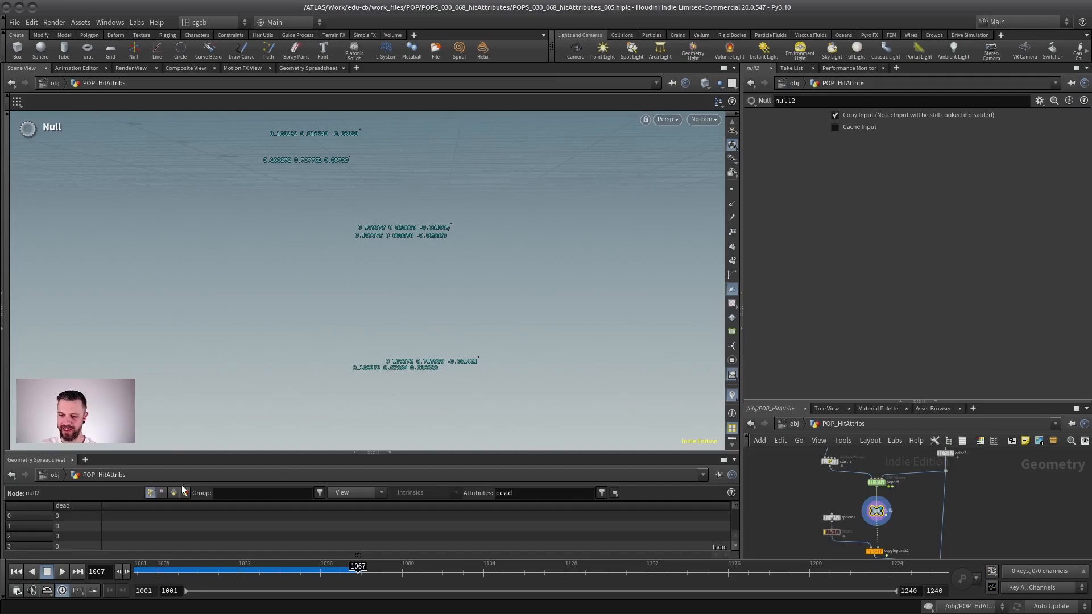
{"action": "double_click", "coordinate": [503, 493]}
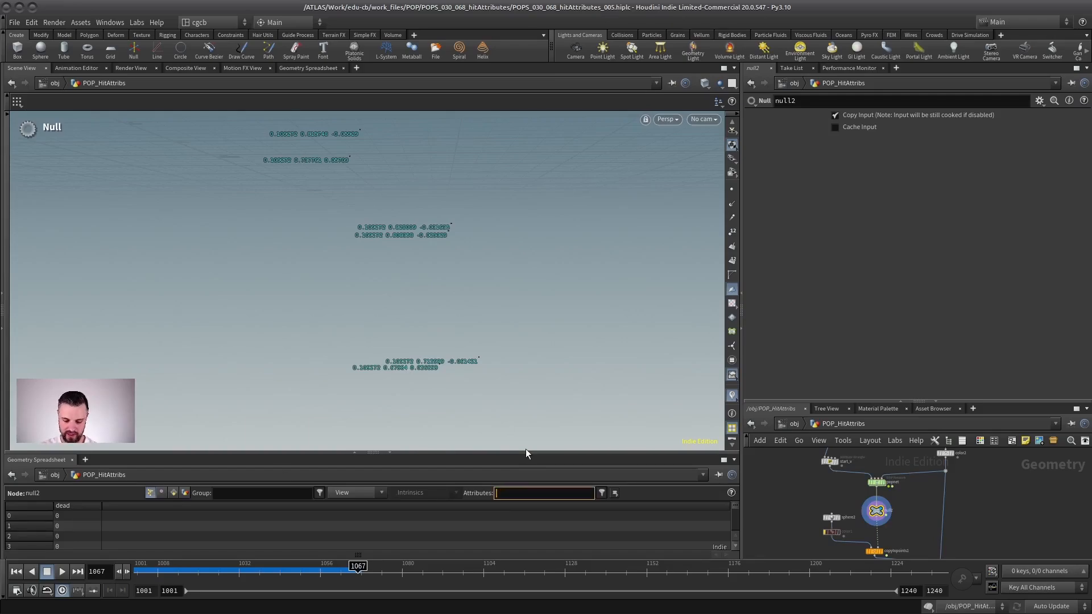
{"action": "type", "text": "hit*"}
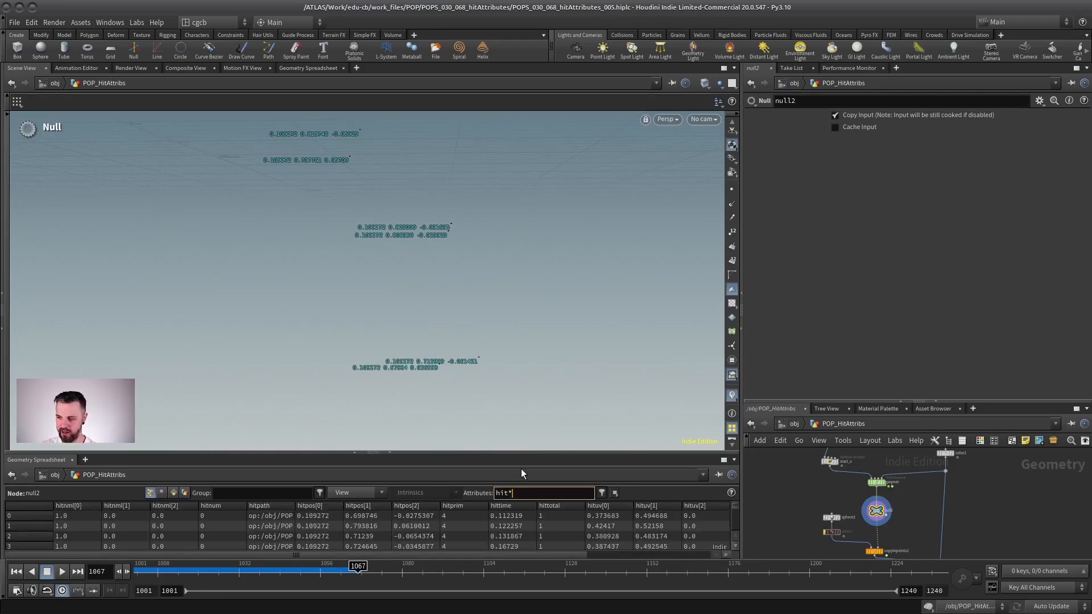
{"action": "key", "text": "Return"}
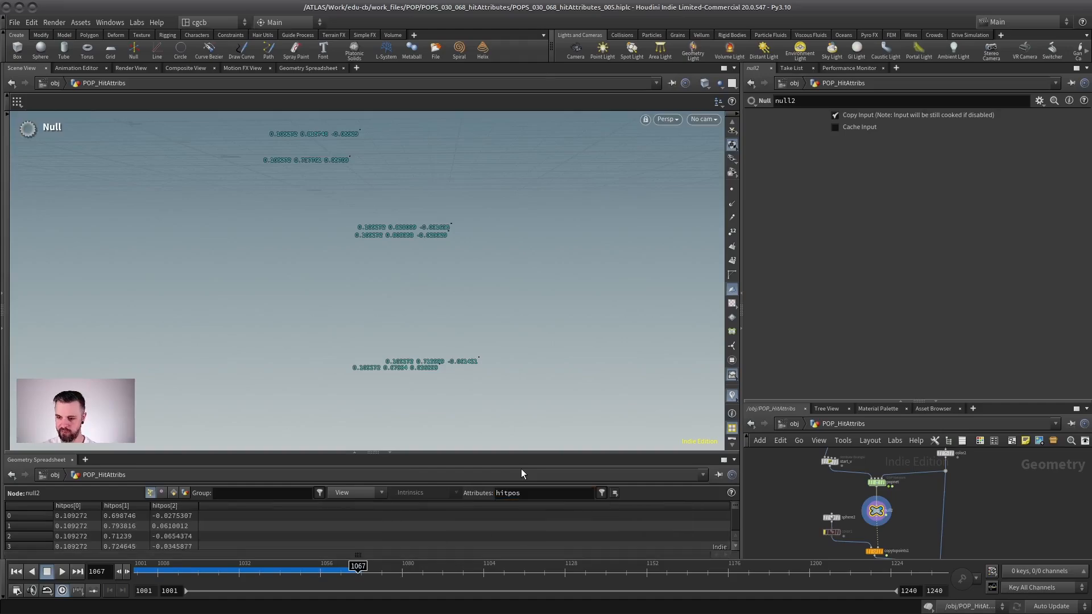
Step: Scrub back from frame 1067 to about frame 1051 and compare the particles' hitpos values in the viewport and spreadsheet
{"action": "left_click_drag", "start_coordinate": [354, 569], "coordinate": [334, 569]}
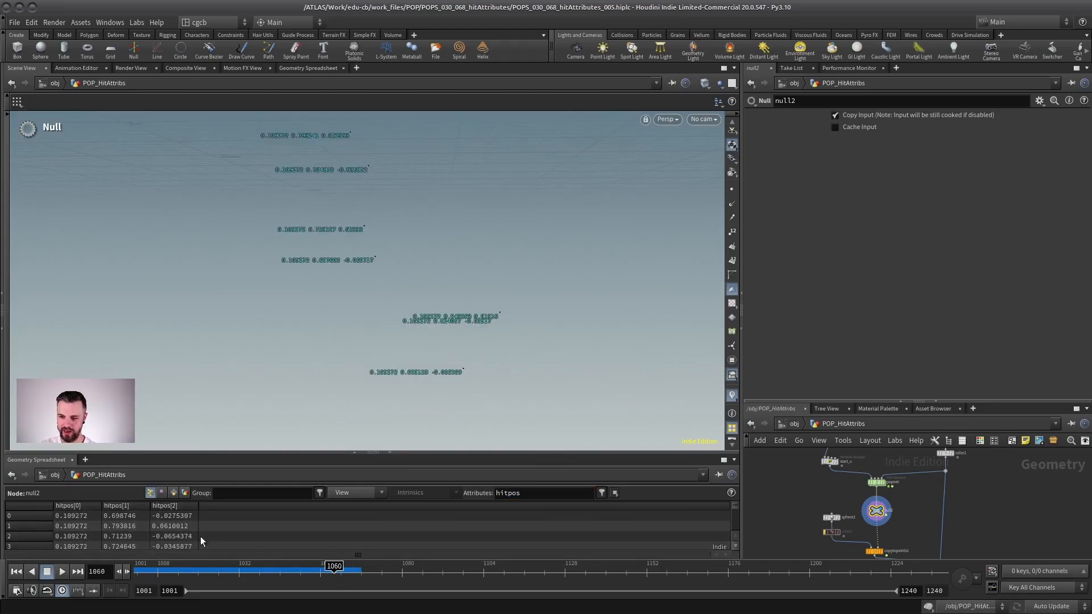
{"action": "left_click", "coordinate": [335, 568]}
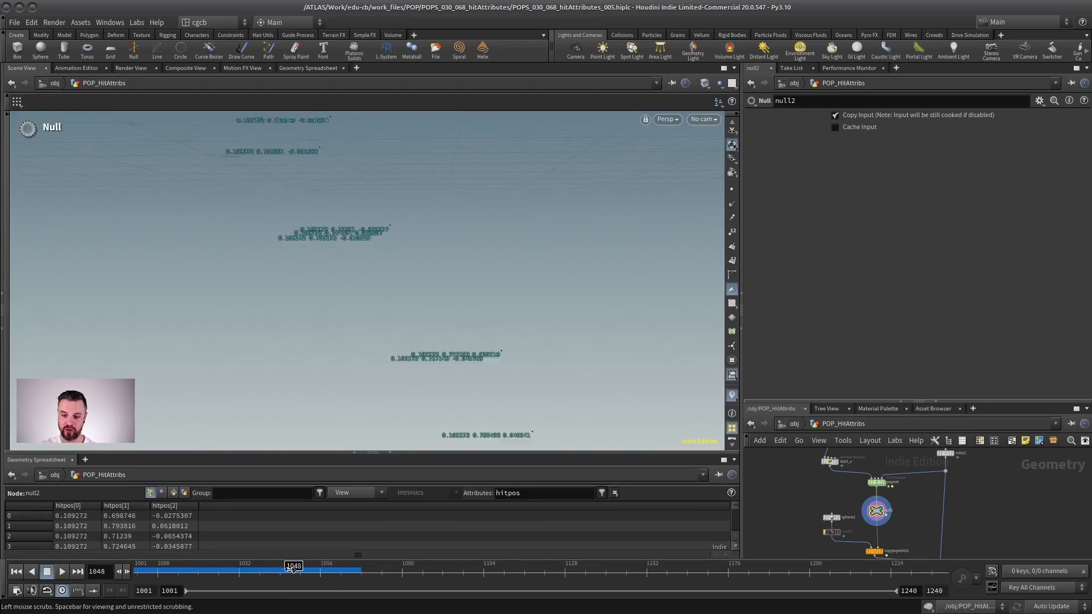
{"action": "left_click_drag", "start_coordinate": [336, 569], "coordinate": [305, 570]}
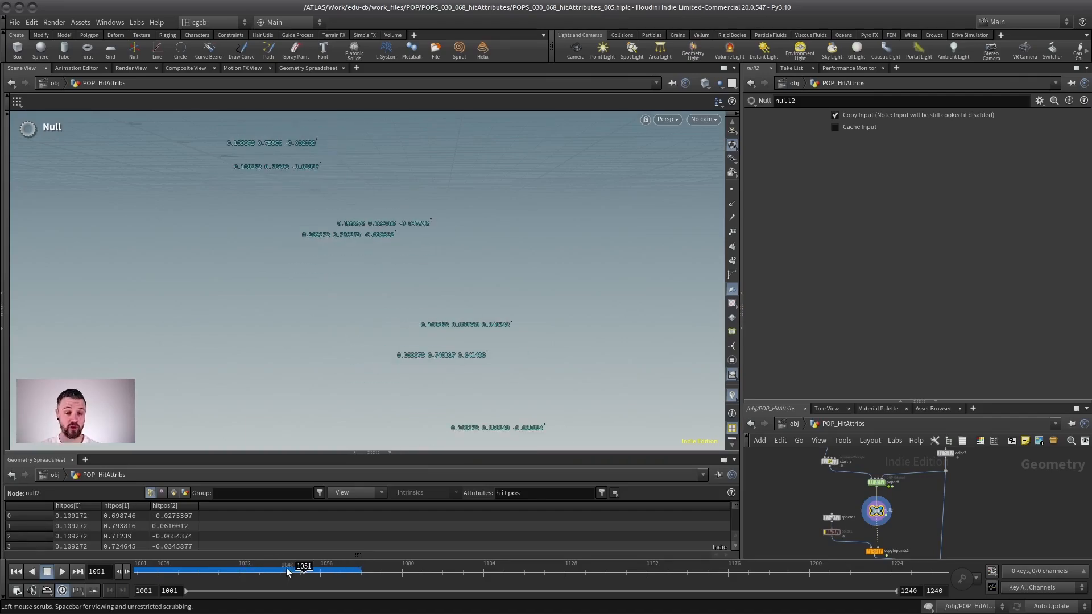
{"action": "key", "text": "Escape"}
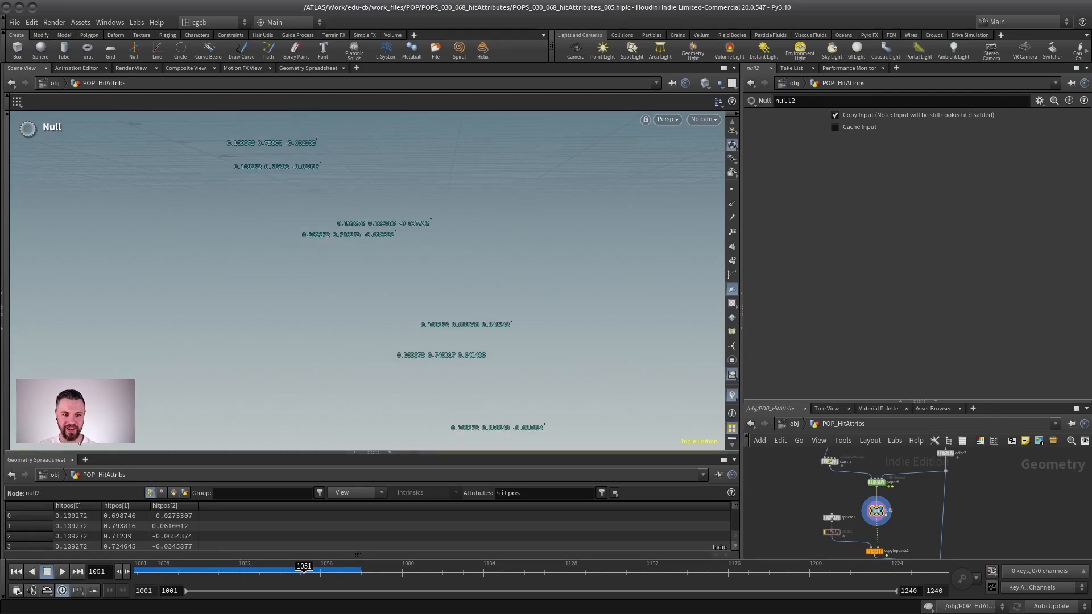
Step: Open popnet's popsolver and review its hit attribute options, including the hit normal, against the wall's surface direction
{"action": "left_click_drag", "start_coordinate": [216, 266], "coordinate": [348, 293]}
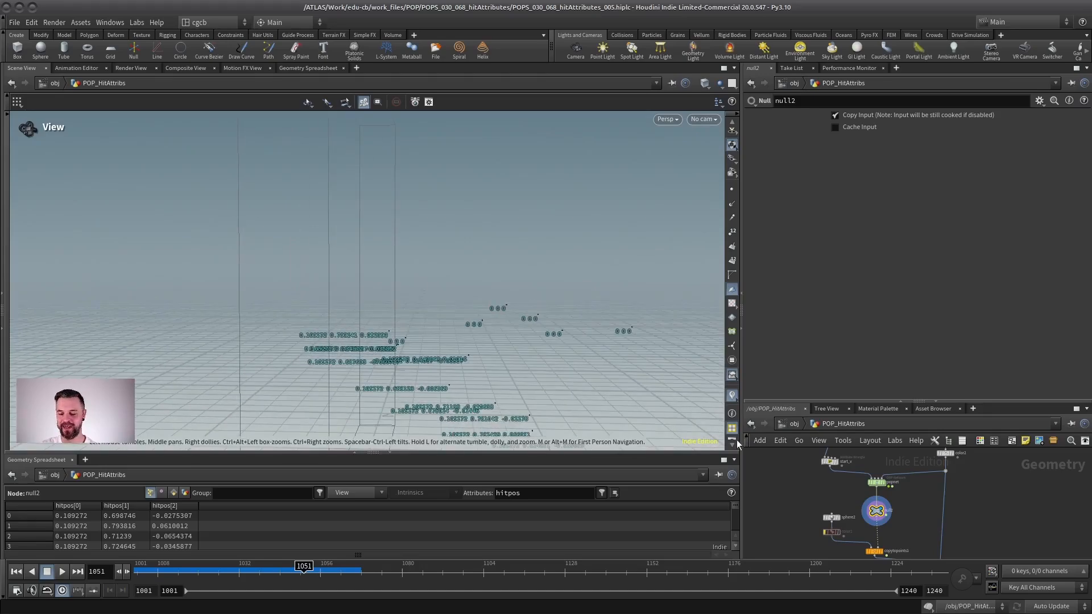
{"action": "key", "text": "Escape"}
{"action": "scroll", "coordinate": [943, 459], "scroll_direction": "up", "scroll_amount": 3}
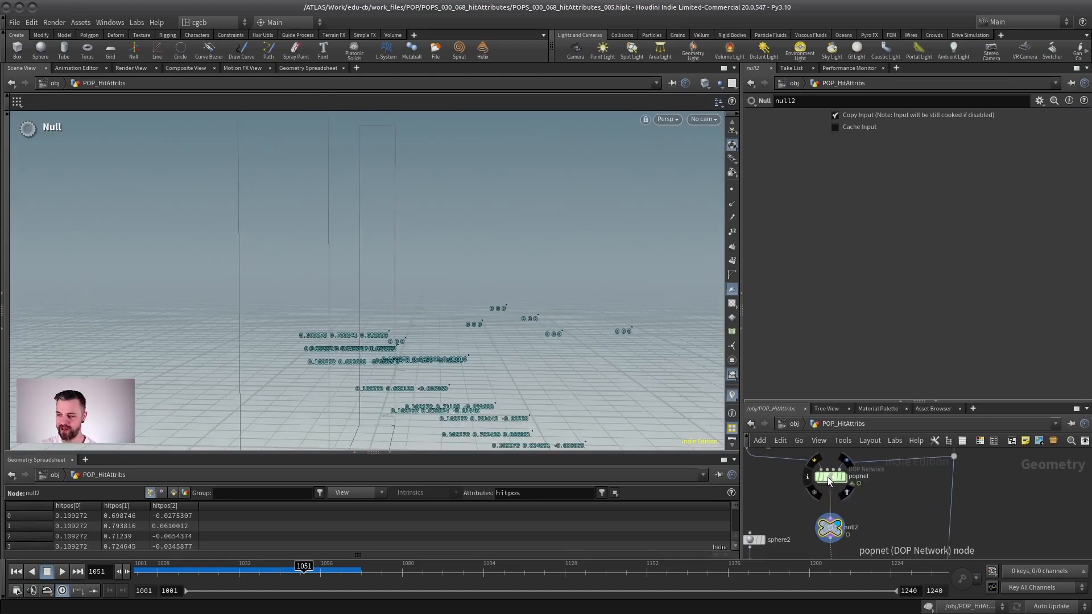
{"action": "left_click", "coordinate": [827, 477]}
{"action": "double_click", "coordinate": [827, 475]}
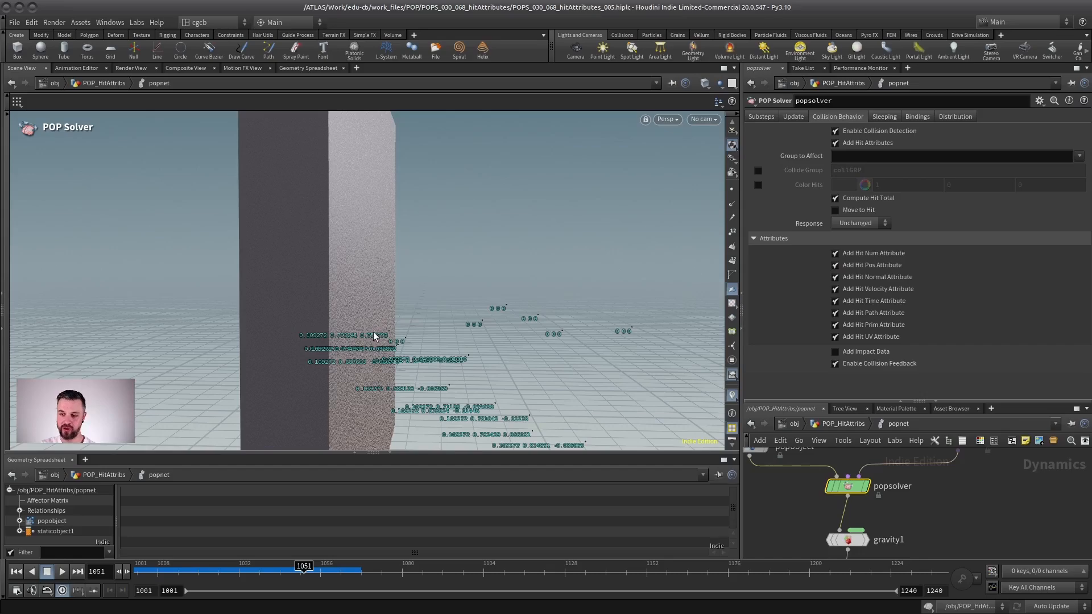
{"action": "key", "text": "Escape"}
{"action": "left_click_drag", "start_coordinate": [420, 307], "coordinate": [396, 241]}
{"action": "key", "text": "Return"}
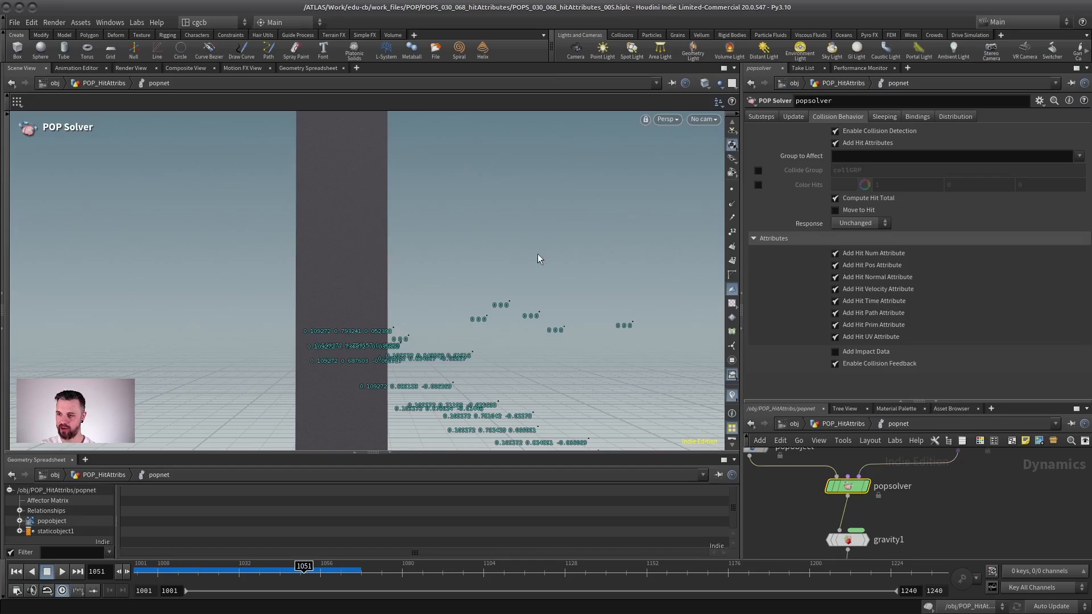
Step: Return to null2 and try to filter its spreadsheet attributes to hitnormal
{"action": "left_click", "coordinate": [834, 424]}
{"action": "left_click", "coordinate": [904, 521]}
{"action": "left_click", "coordinate": [551, 499]}
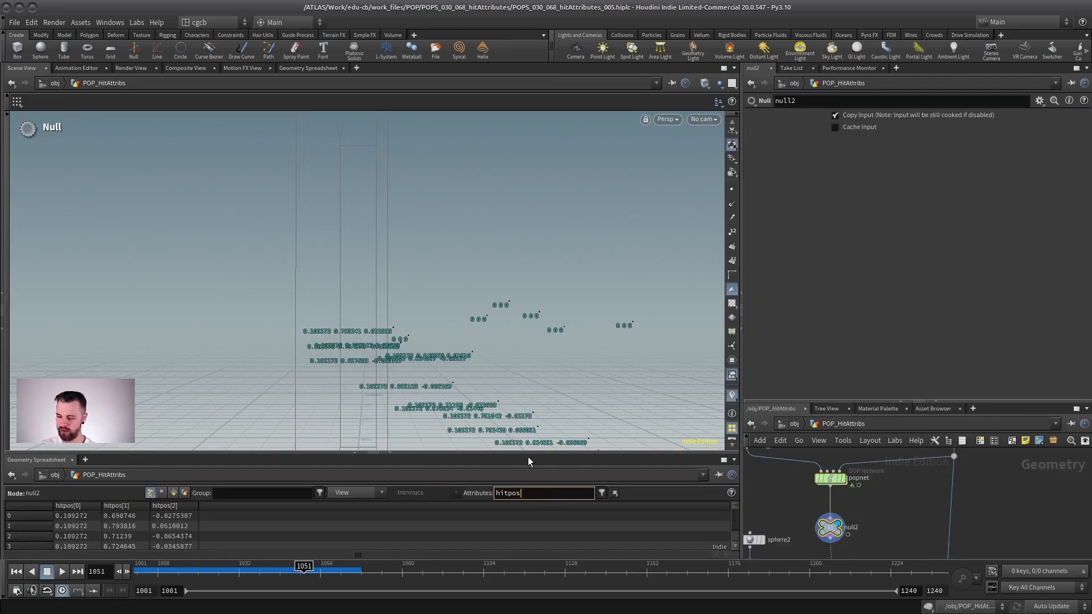
{"action": "key", "text": "BackSpace"}
{"action": "key", "text": "BackSpace"}
{"action": "key", "text": "BackSpace"}
{"action": "type", "text": "normal"}
{"action": "key", "text": "Return"}
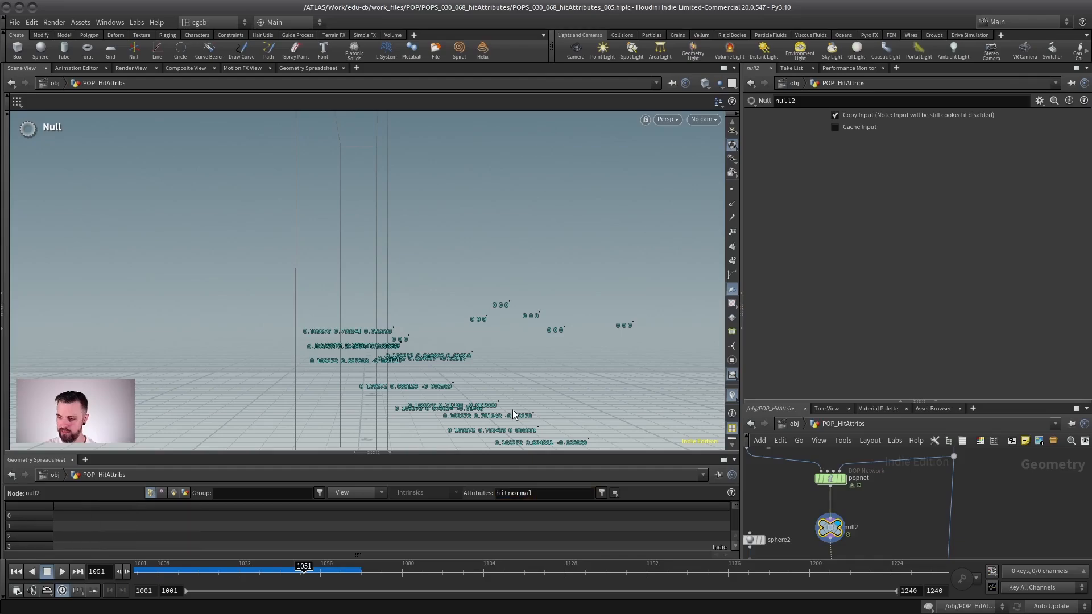
Step: Check null2's node info for the normal attribute's name and filter the spreadsheet attributes to hitnml
{"action": "middle_click", "coordinate": [830, 527]}
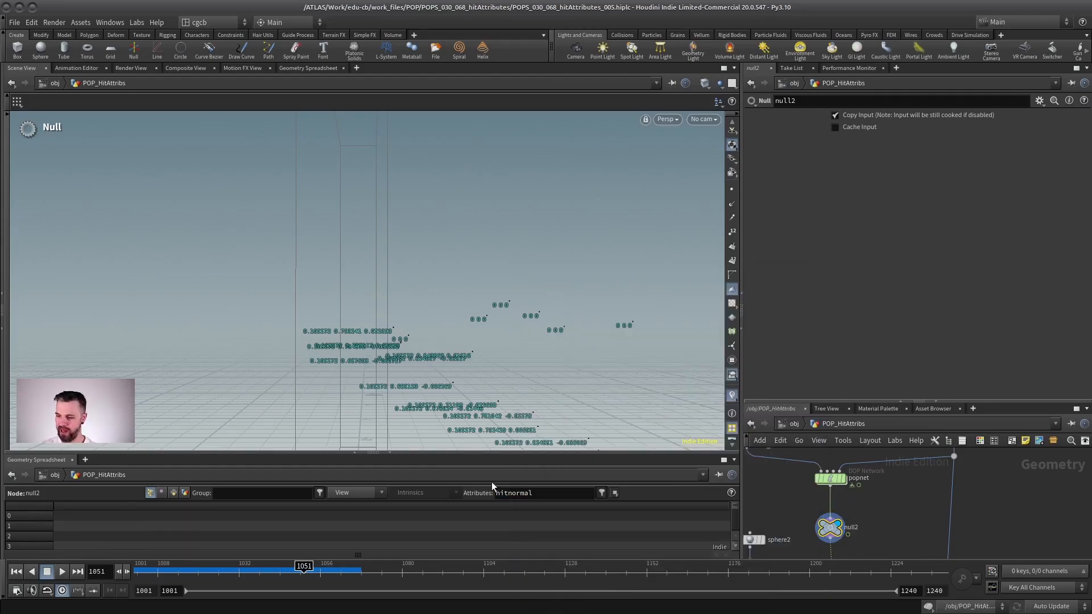
{"action": "double_click", "coordinate": [513, 492]}
{"action": "type", "text": "hitnml"}
{"action": "key", "text": "Return"}
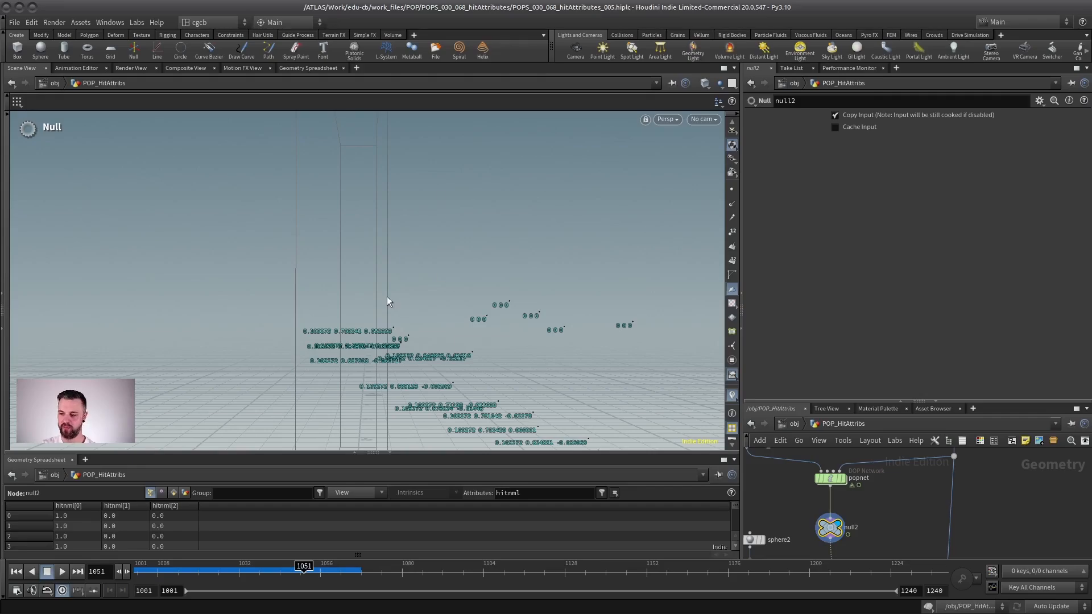
{"action": "left_click_drag", "start_coordinate": [490, 286], "coordinate": [405, 293], "text": "alt"}
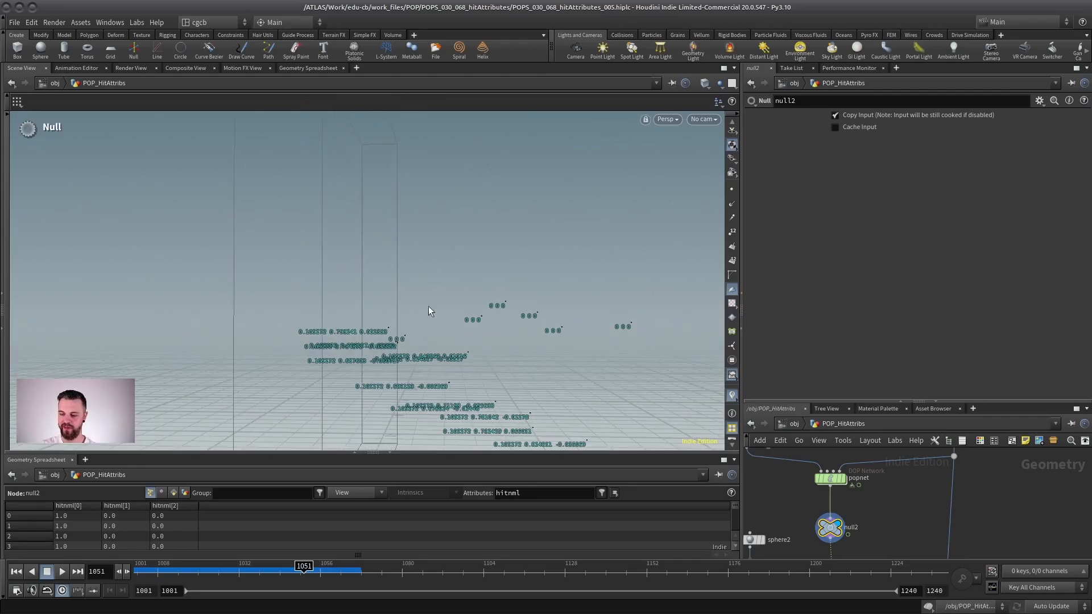
Step: Review the popsolver's remaining hit attribute options and filter null2's spreadsheet attributes to hittime
{"action": "double_click", "coordinate": [830, 478]}
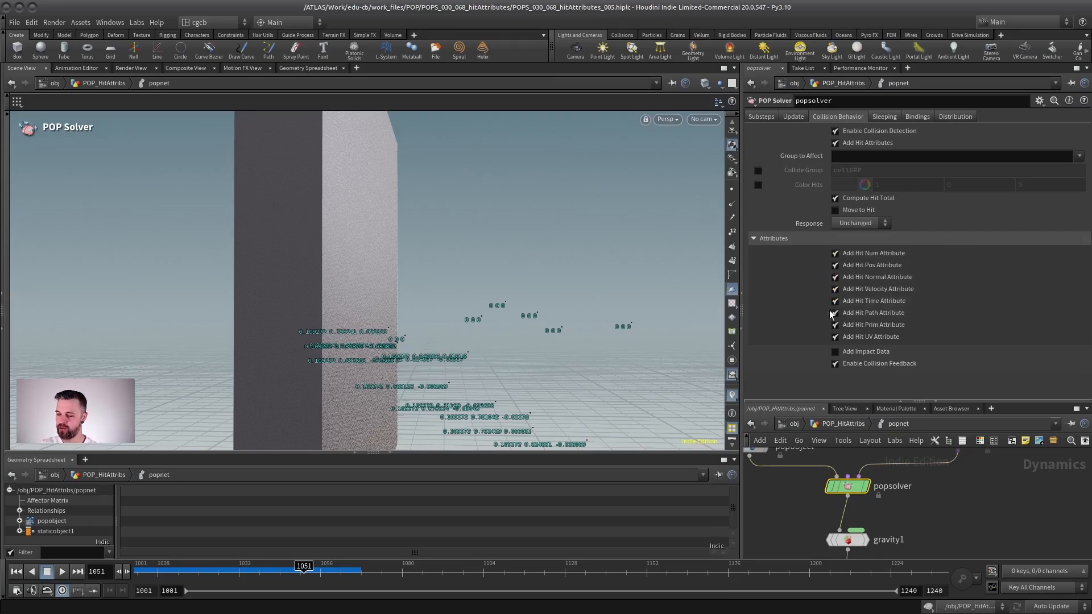
{"action": "left_click", "coordinate": [843, 423]}
{"action": "left_click", "coordinate": [830, 527]}
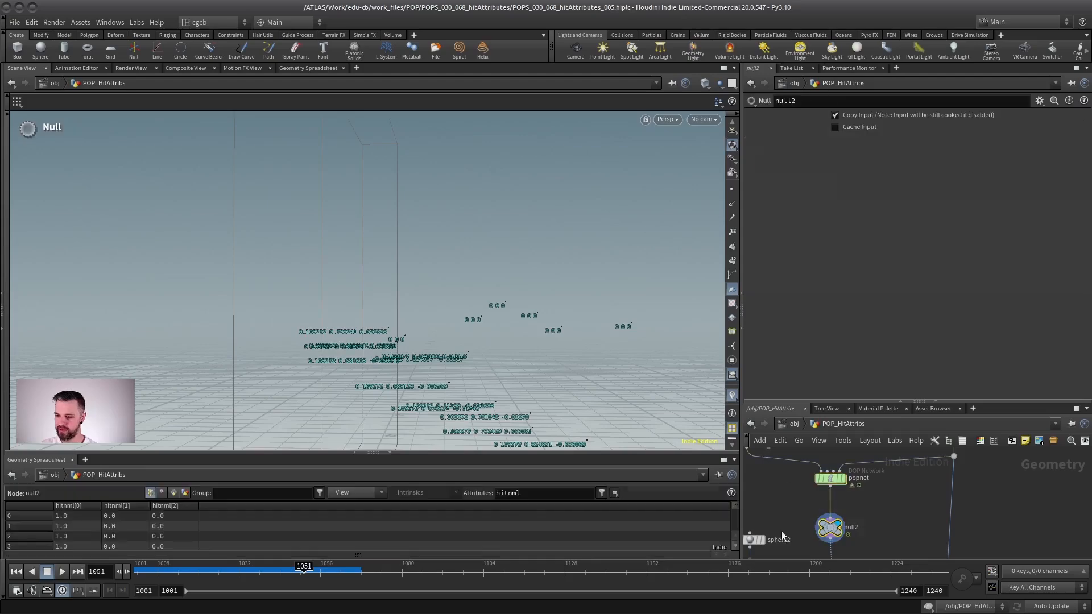
{"action": "left_click", "coordinate": [535, 489]}
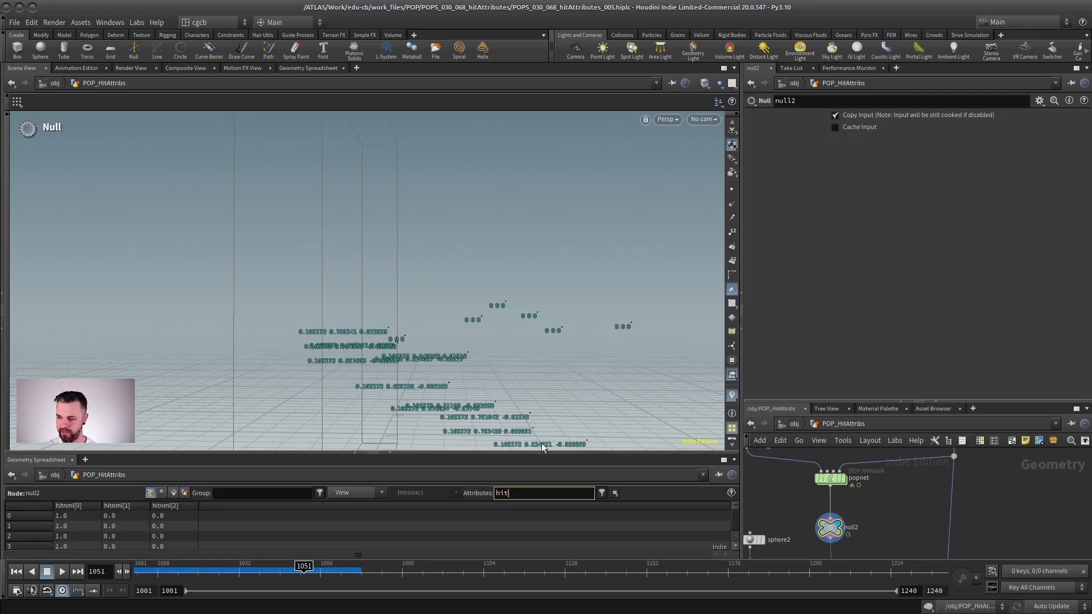
{"action": "type", "text": "time"}
{"action": "key", "text": "Return"}
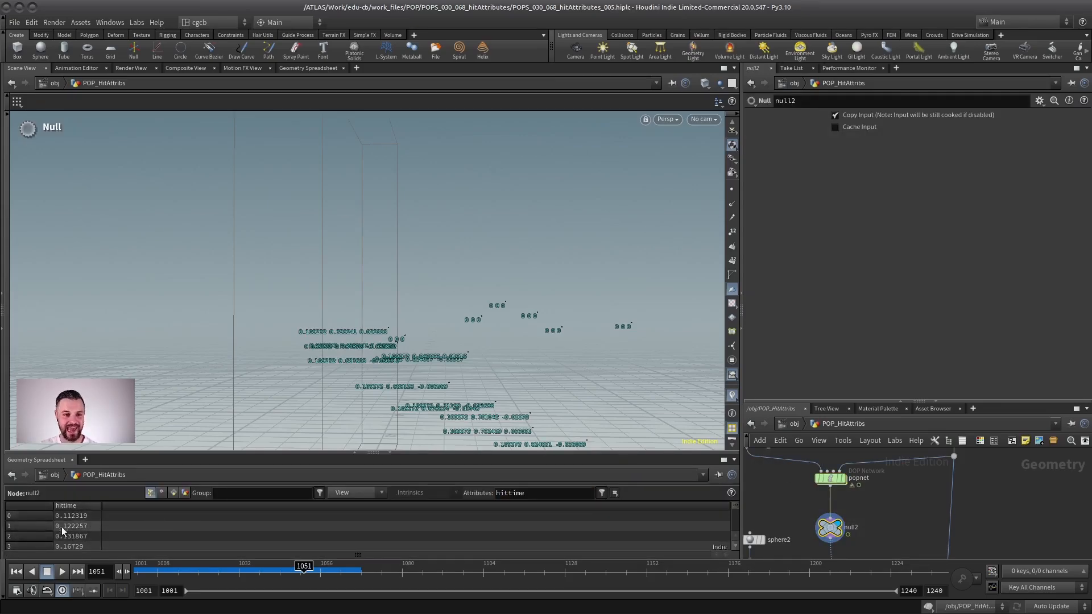
Step: Go to frame 1031 and show point numbers instead of hitpos markers to match the particles with their hittime values
{"action": "key", "text": "ctrl+Up"}
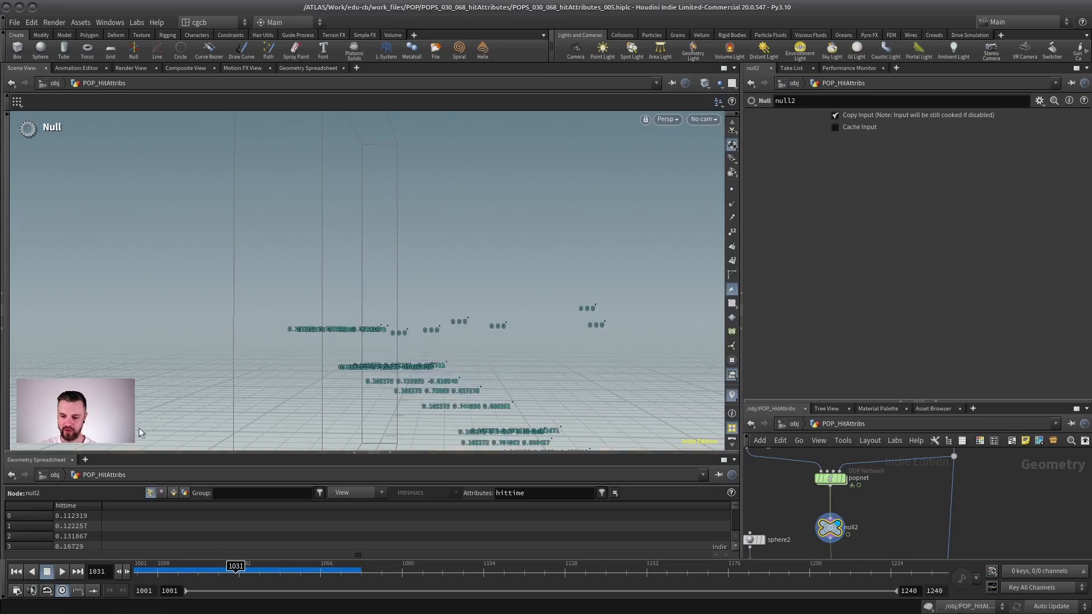
{"action": "key", "text": "Escape"}
{"action": "left_click_drag", "start_coordinate": [243, 414], "coordinate": [512, 324]}
{"action": "key", "text": "Return"}
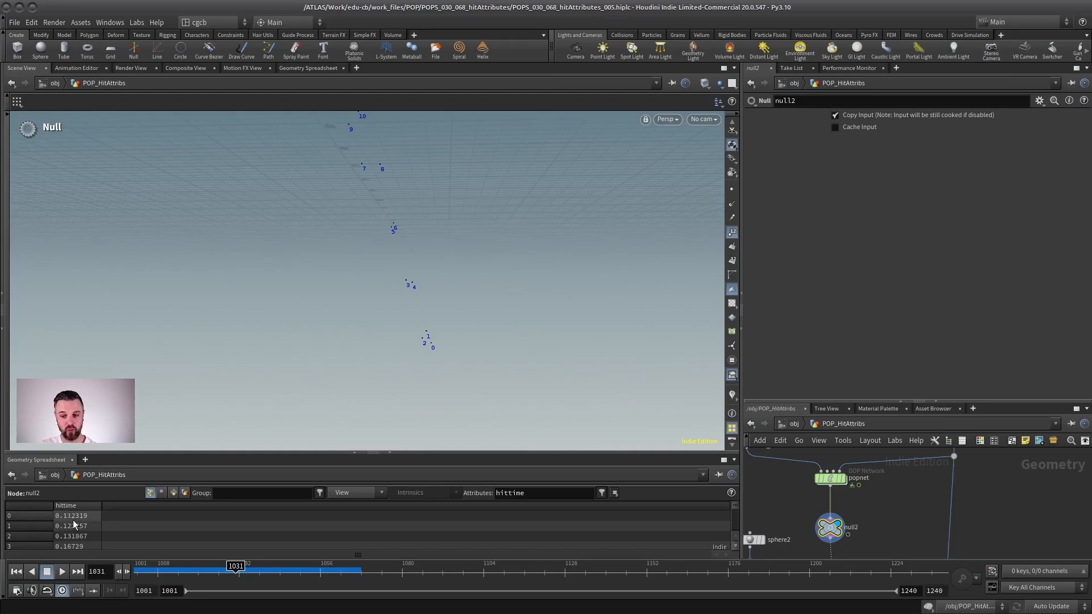
{"action": "left_click_drag", "start_coordinate": [367, 357], "coordinate": [444, 298]}
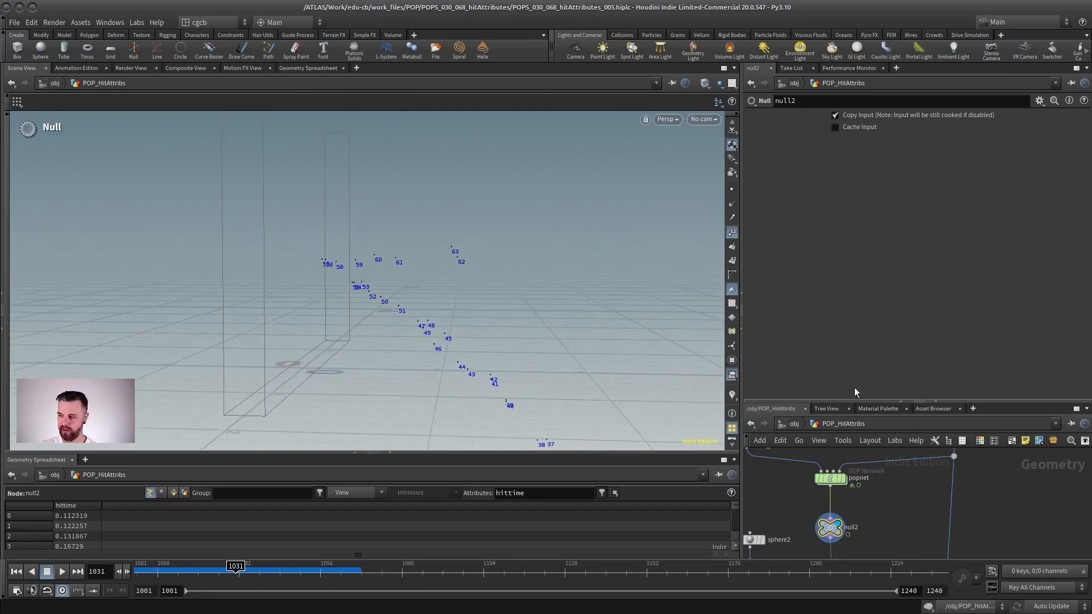
Step: Reopen the popsolver inside popnet to review its hit path, prim and UV attribute options, and return to the geometry network
{"action": "double_click", "coordinate": [830, 477]}
{"action": "left_click", "coordinate": [834, 441]}
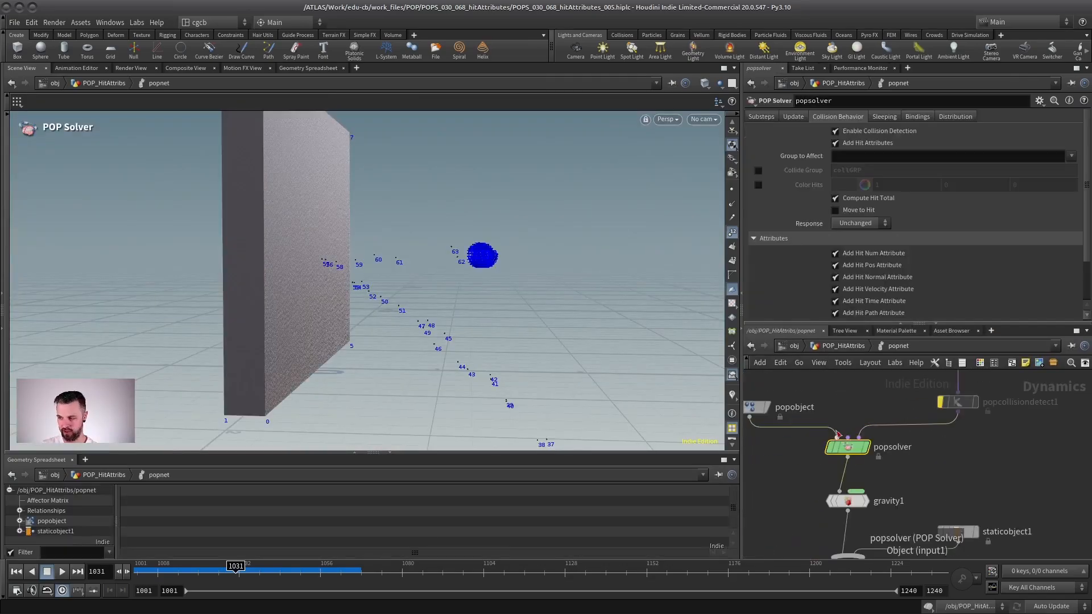
{"action": "left_click_drag", "start_coordinate": [876, 322], "coordinate": [875, 375]}
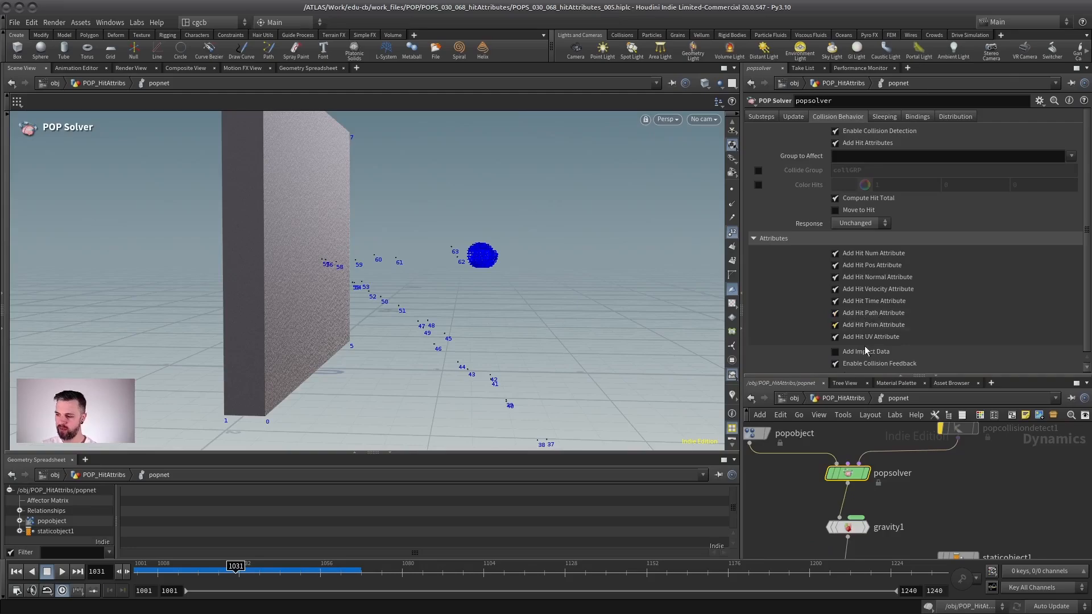
{"action": "left_click", "coordinate": [844, 398]}
{"action": "left_click", "coordinate": [853, 507]}
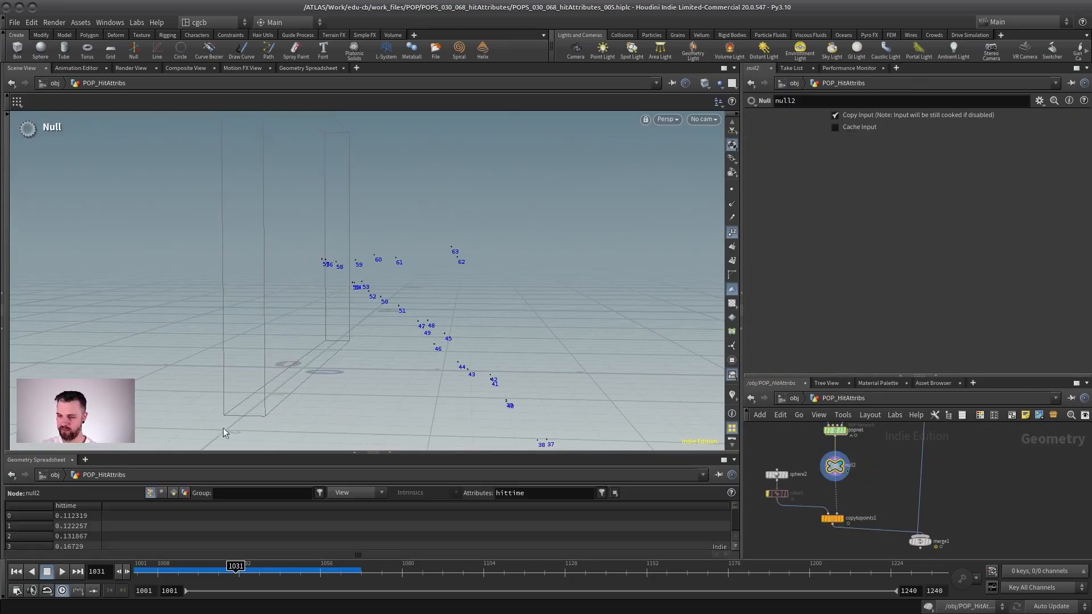
Step: Filter null2's spreadsheet attributes to hit* and enlarge the spreadsheet to show more rows
{"action": "double_click", "coordinate": [501, 493]}
{"action": "type", "text": "hit"}
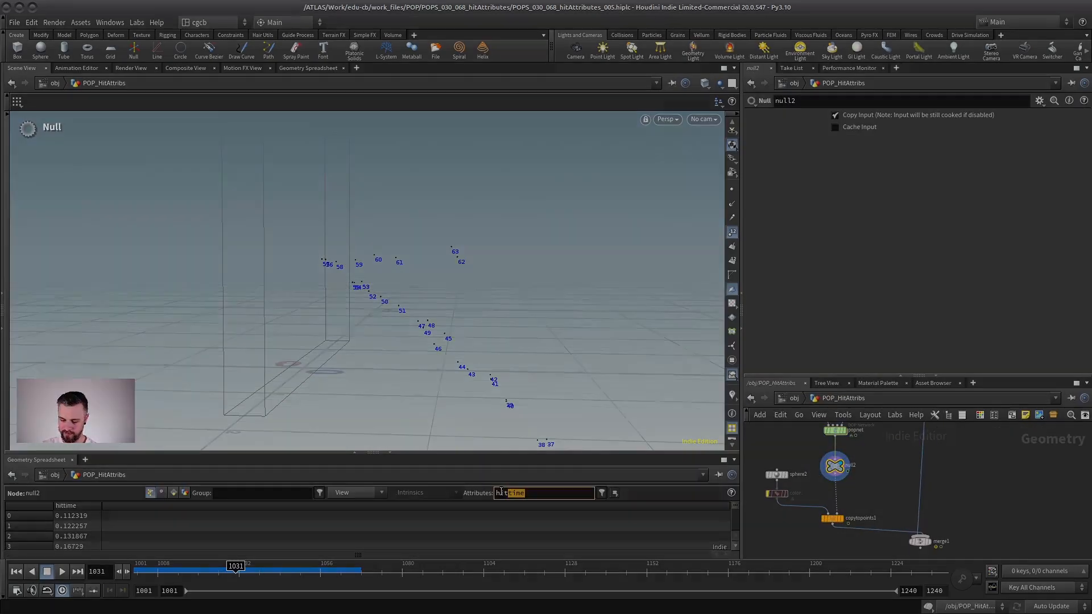
{"action": "type", "text": "*"}
{"action": "key", "text": "Return"}
{"action": "left_click_drag", "start_coordinate": [373, 453], "coordinate": [373, 371]}
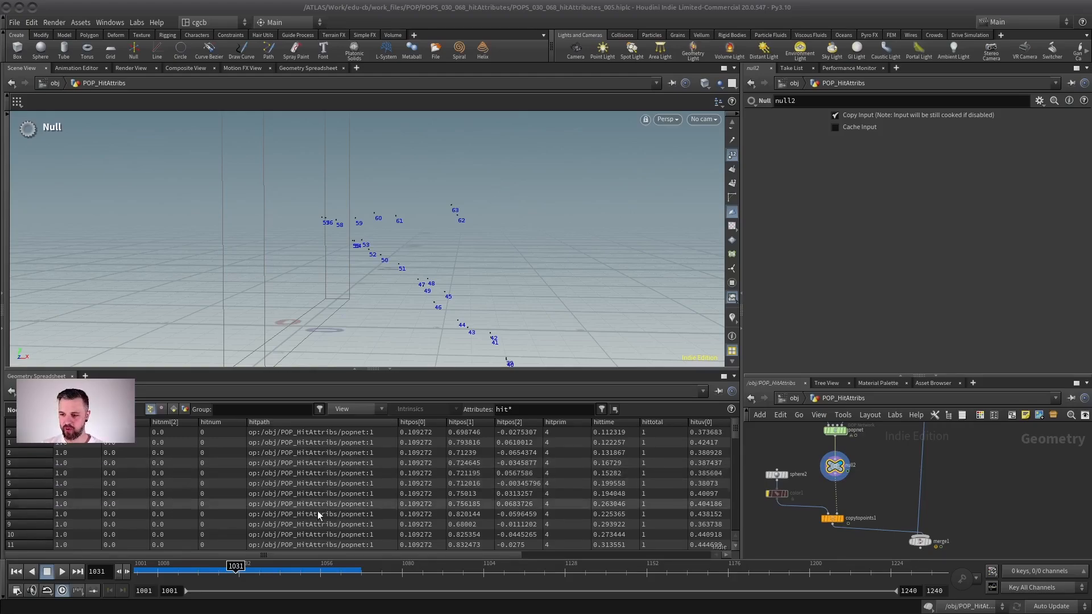
Step: Examine staticobject1's simulation properties inside popnet, including its objid, and return to the geometry network
{"action": "double_click", "coordinate": [818, 464]}
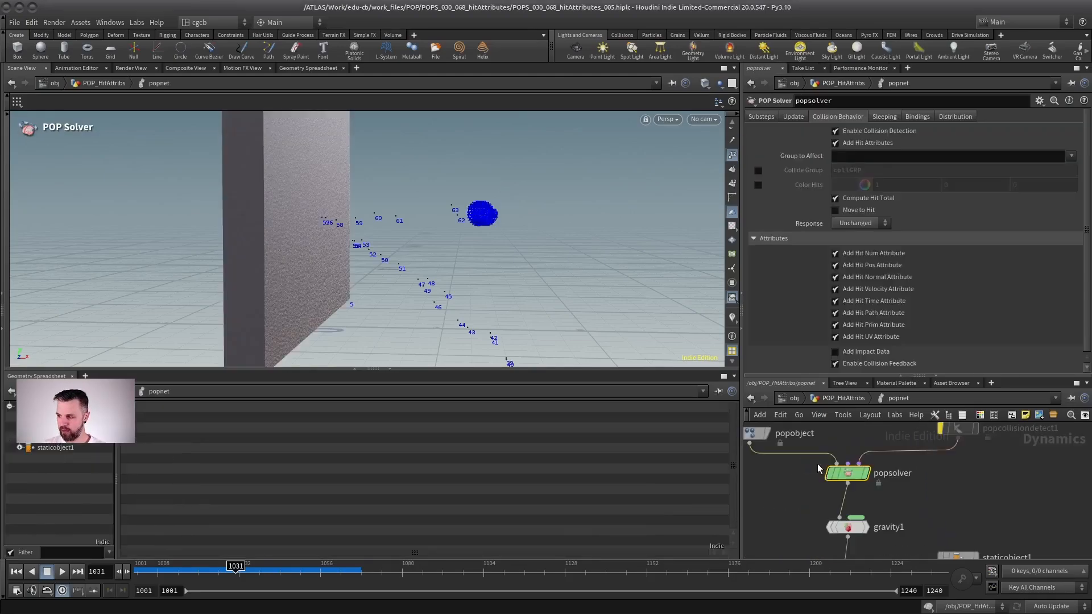
{"action": "left_click", "coordinate": [46, 449]}
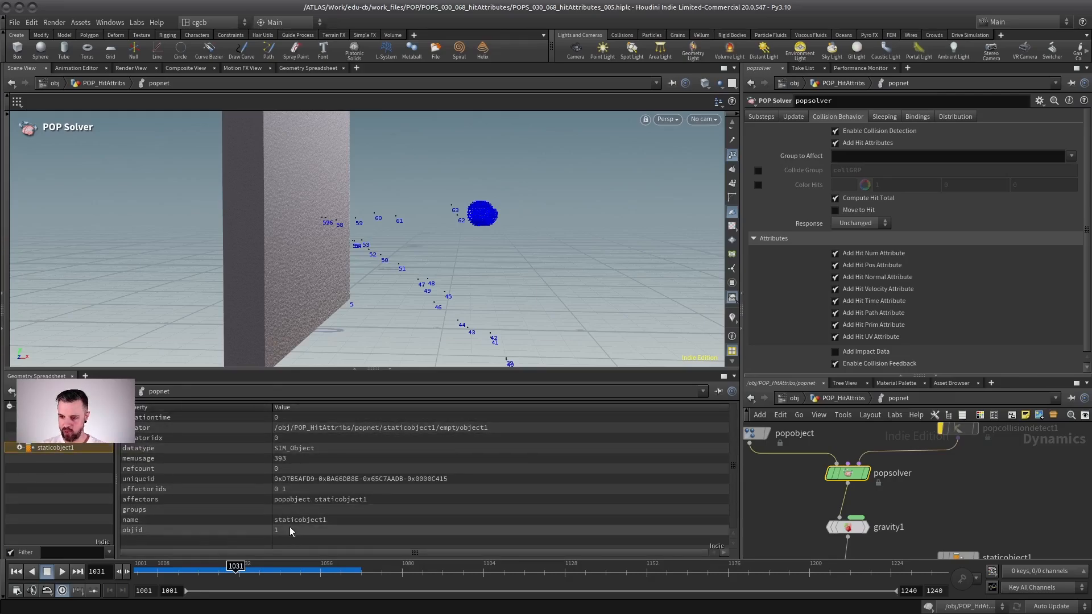
{"action": "key", "text": "u"}
Step: Widen the spreadsheet's hitpath column to show the full paths and sort the rows by hitpath
{"action": "left_click_drag", "start_coordinate": [880, 483], "coordinate": [781, 529]}
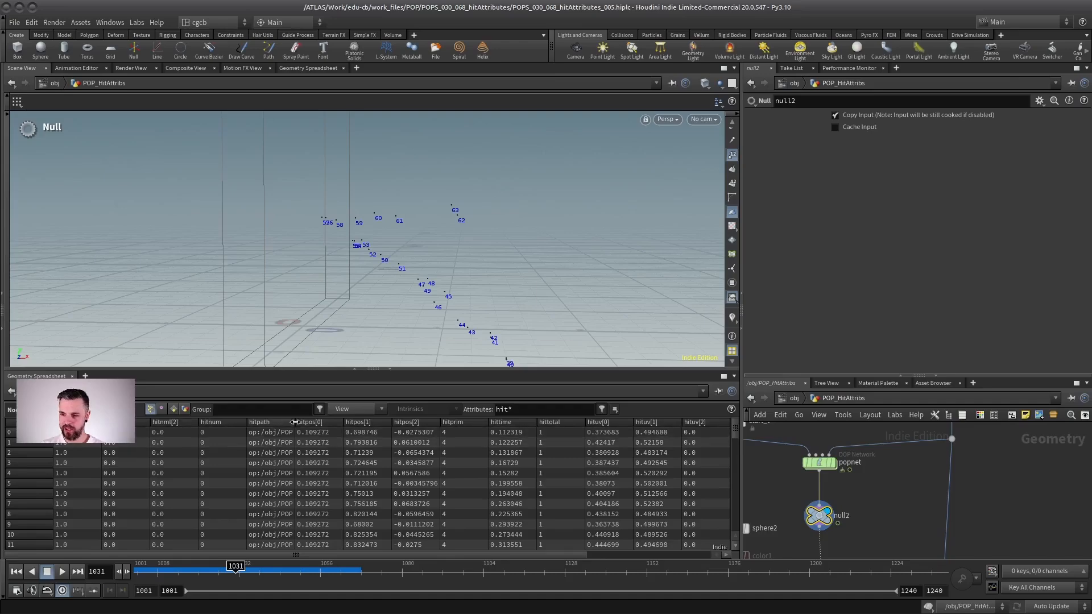
{"action": "double_click", "coordinate": [294, 422]}
{"action": "left_click", "coordinate": [285, 423]}
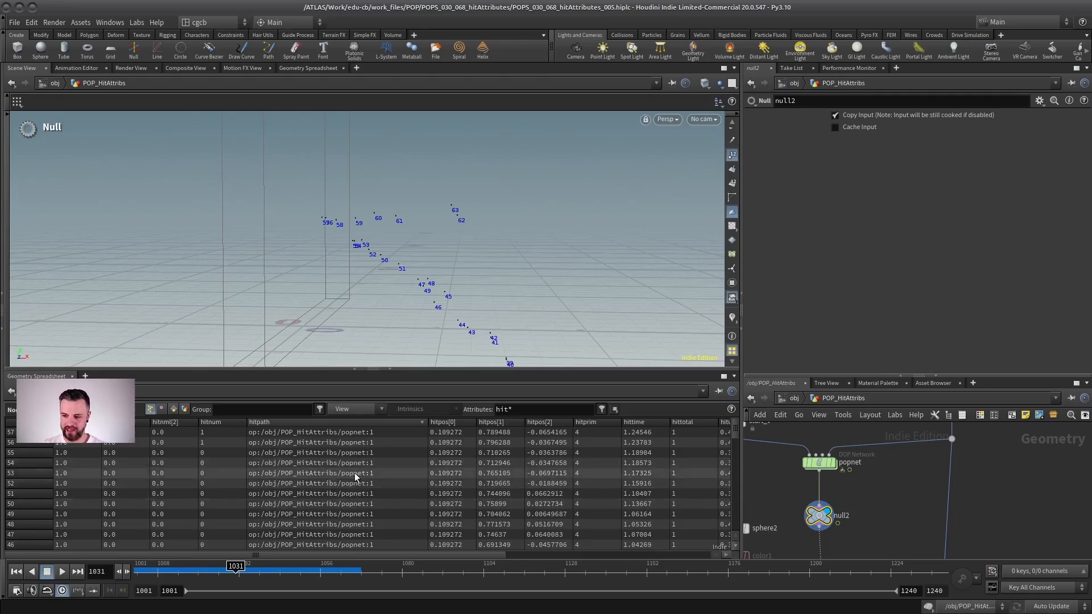
{"action": "left_click_drag", "start_coordinate": [900, 483], "coordinate": [897, 497]}
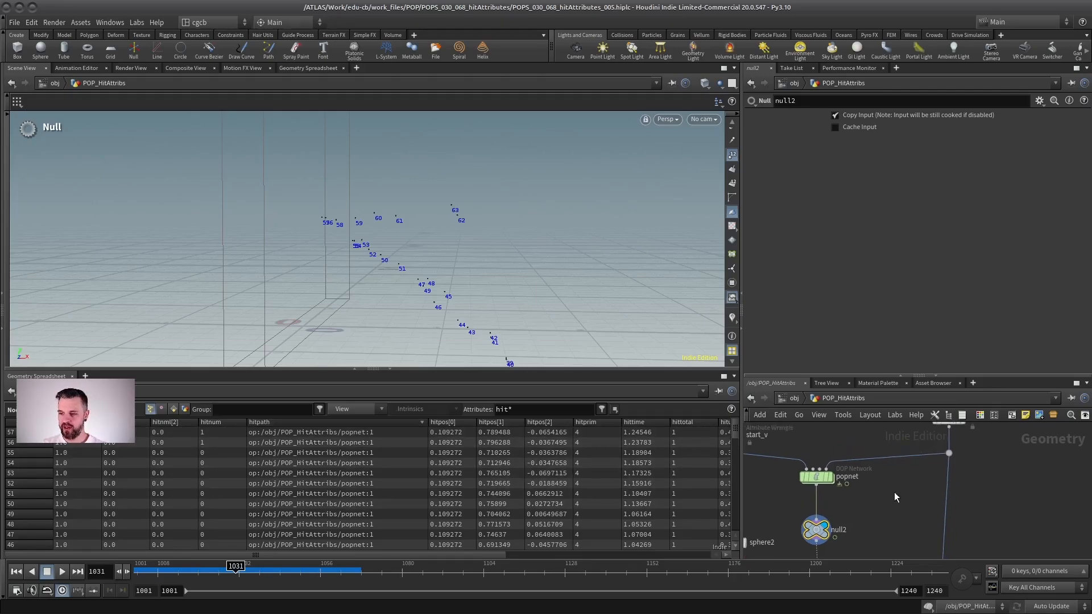
{"action": "scroll", "coordinate": [885, 474], "scroll_direction": "down", "scroll_amount": 2}
{"action": "middle_click_drag", "start_coordinate": [885, 474], "coordinate": [870, 511]}
{"action": "mouse_move", "coordinate": [860, 473]}
{"action": "middle_mouse_down"}
{"action": "mouse_move", "coordinate": [839, 508]}
{"action": "mouse_move", "coordinate": [863, 476]}
{"action": "middle_mouse_up"}
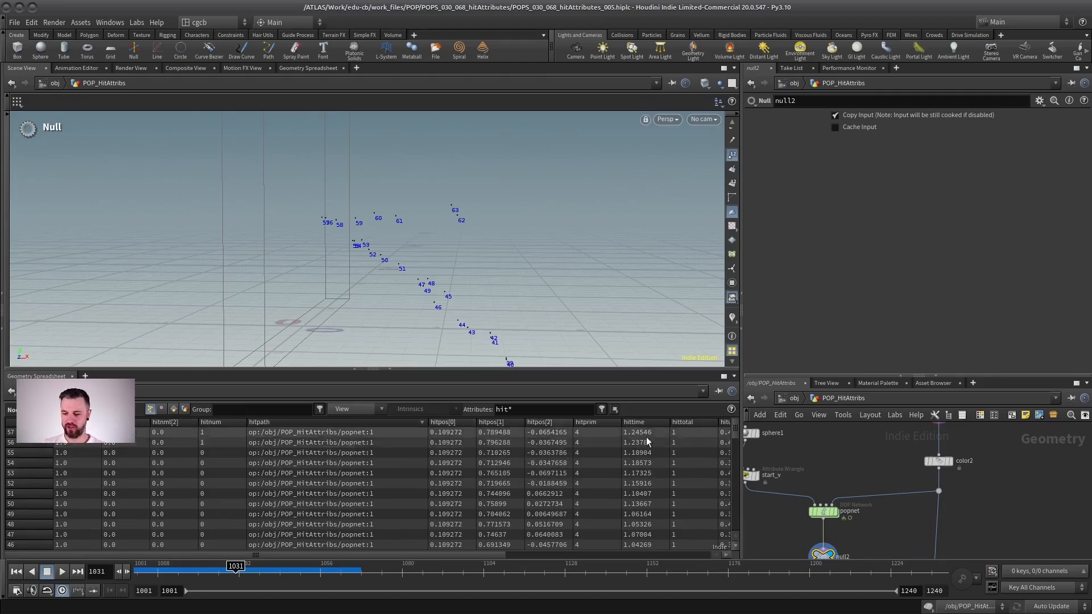
Step: Review popsolver's collision behavior attribute options inside popnet, up to the hit UV attribute, and return to the geometry network
{"action": "scroll", "coordinate": [826, 468], "scroll_direction": "up", "scroll_amount": 3}
{"action": "middle_click_drag", "start_coordinate": [825, 486], "coordinate": [831, 446]}
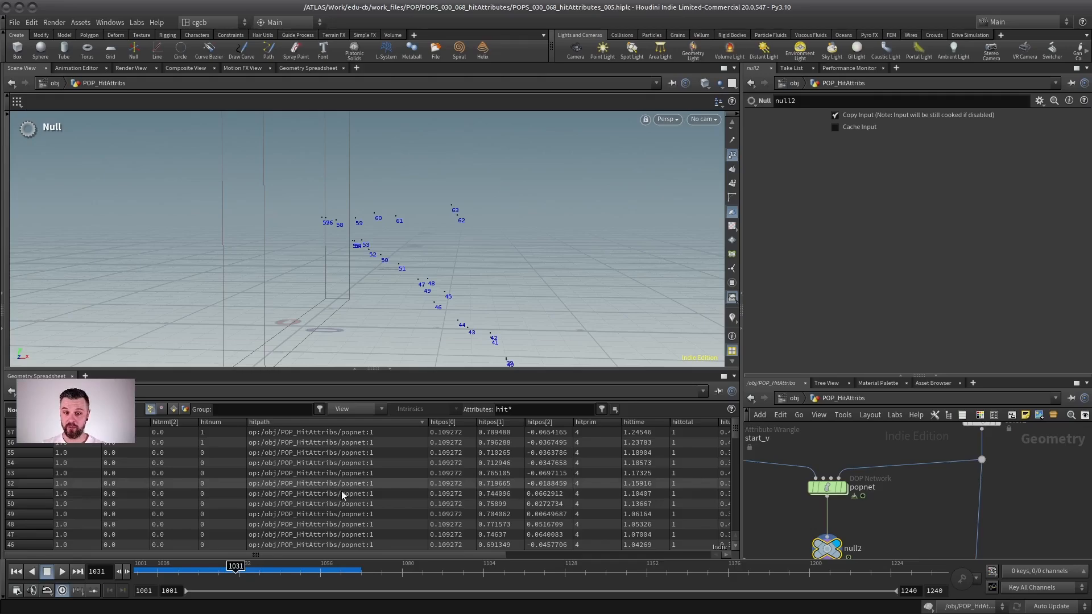
{"action": "double_click", "coordinate": [827, 487]}
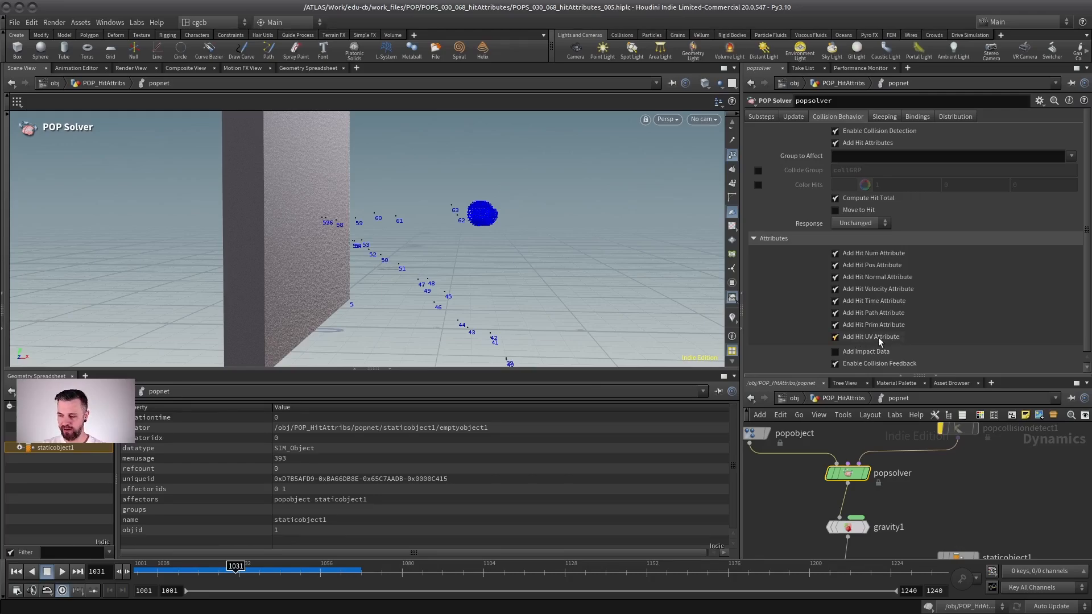
{"action": "key", "text": "u"}
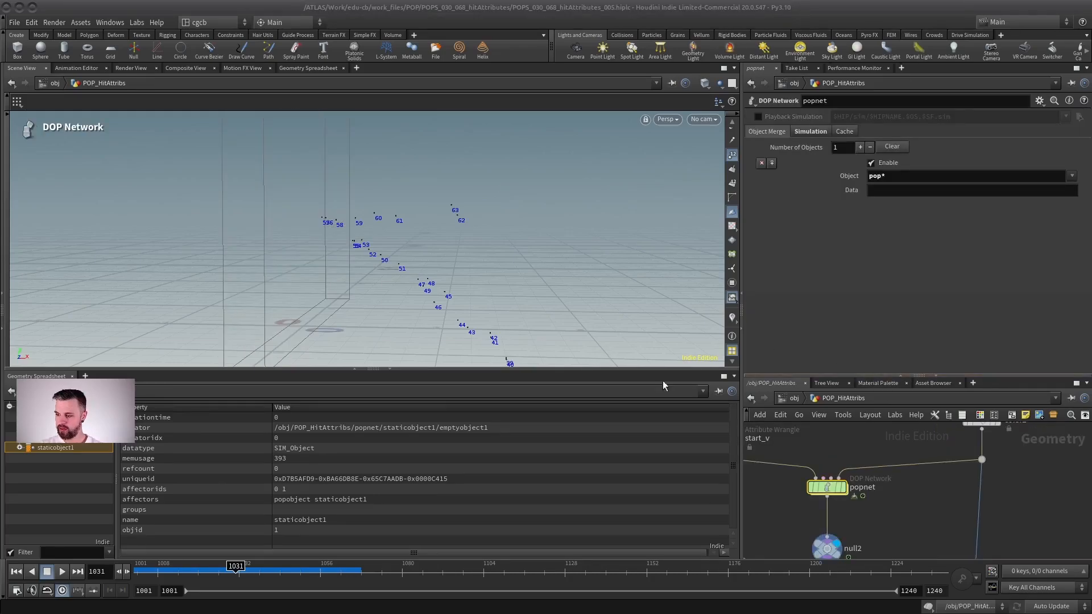
Step: Shrink the spreadsheet to give the viewport more height, and enlarge the network editor to show the whole popnet setup
{"action": "left_click_drag", "start_coordinate": [631, 370], "coordinate": [631, 453]}
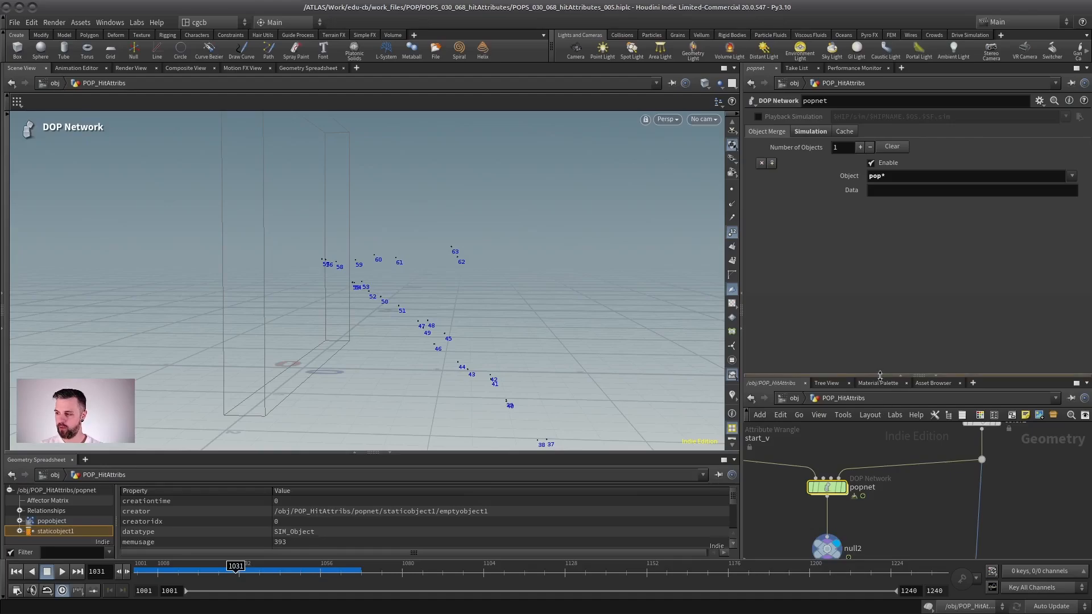
{"action": "left_click_drag", "start_coordinate": [880, 376], "coordinate": [885, 238]}
{"action": "scroll", "coordinate": [926, 344], "scroll_direction": "down", "scroll_amount": 3}
{"action": "scroll", "coordinate": [909, 348], "scroll_direction": "up", "scroll_amount": 2}
{"action": "mouse_move", "coordinate": [884, 342]}
{"action": "middle_mouse_down"}
{"action": "mouse_move", "coordinate": [938, 369]}
{"action": "mouse_move", "coordinate": [893, 335]}
{"action": "middle_mouse_up"}
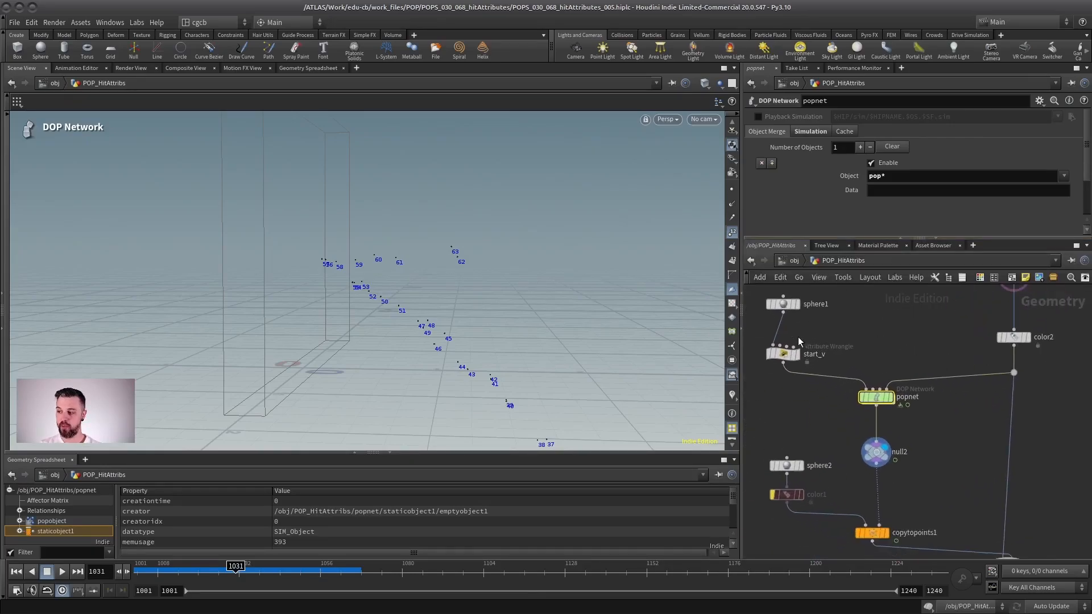
Step: Go up to the object level, enter the hittotal geometry network and display its popnet1 node
{"action": "left_click", "coordinate": [796, 262]}
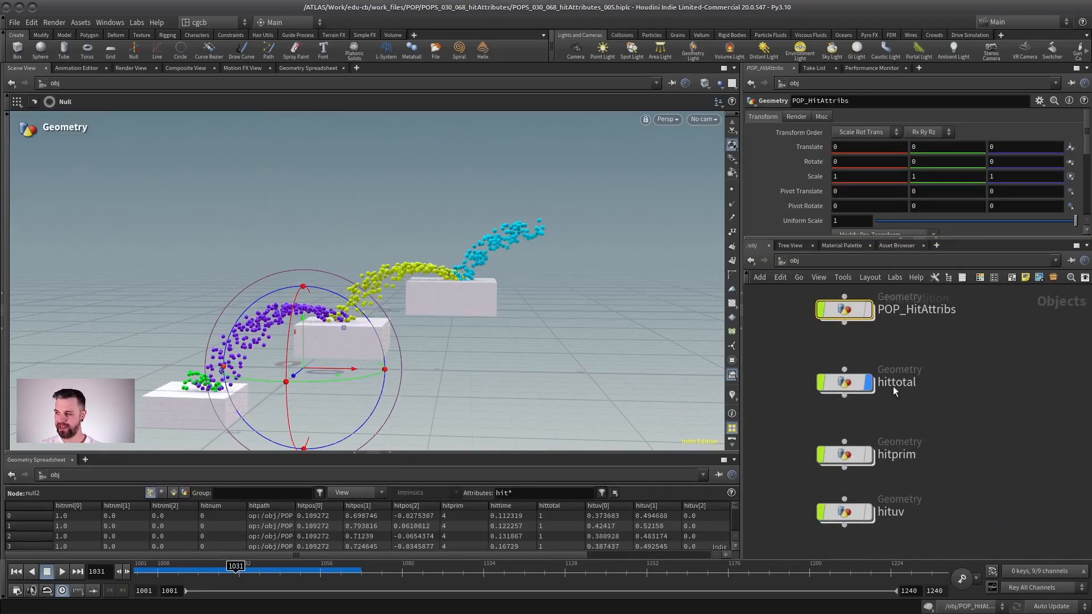
{"action": "double_click", "coordinate": [845, 384]}
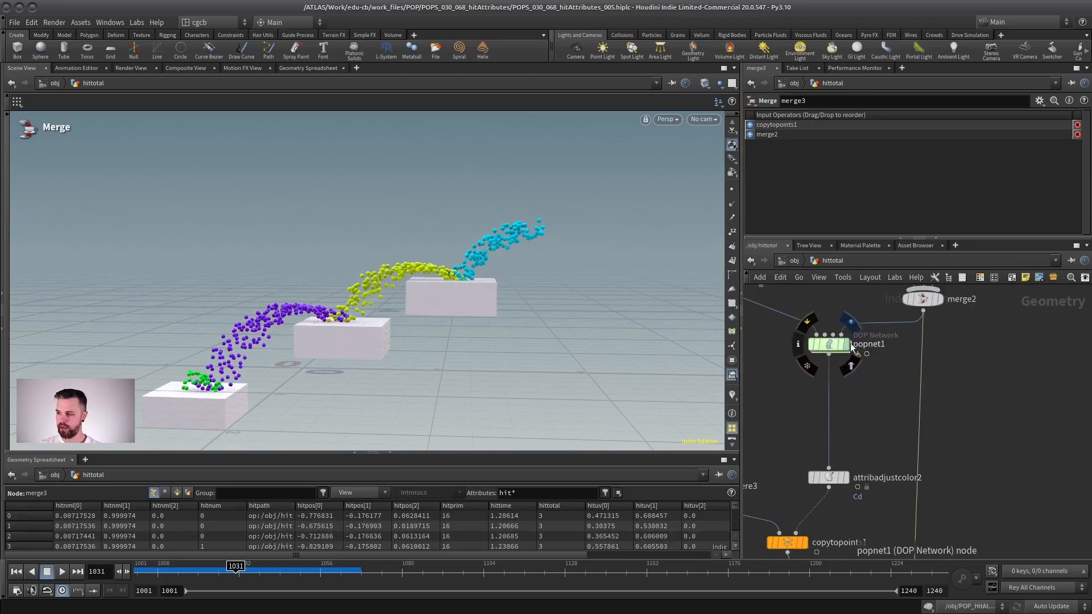
{"action": "left_click", "coordinate": [835, 349]}
{"action": "scroll", "coordinate": [892, 399], "scroll_direction": "up", "scroll_amount": 3}
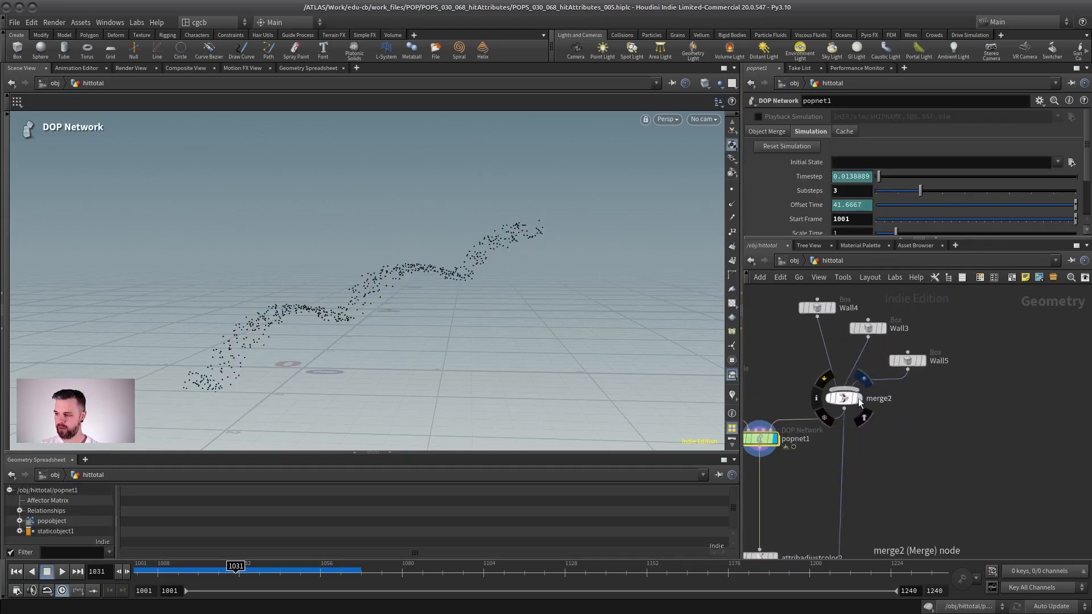
Step: View the merge2 collision boxes in the viewport and return the display to popnet1
{"action": "left_click", "coordinate": [852, 397]}
{"action": "middle_click_drag", "start_coordinate": [851, 396], "coordinate": [1013, 403]}
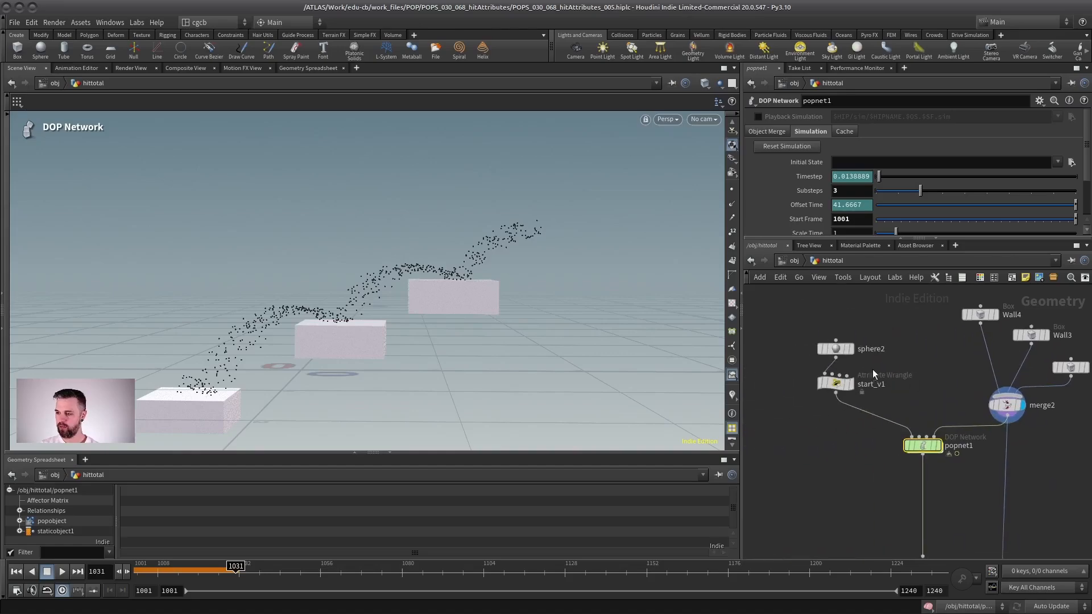
{"action": "left_click", "coordinate": [935, 445]}
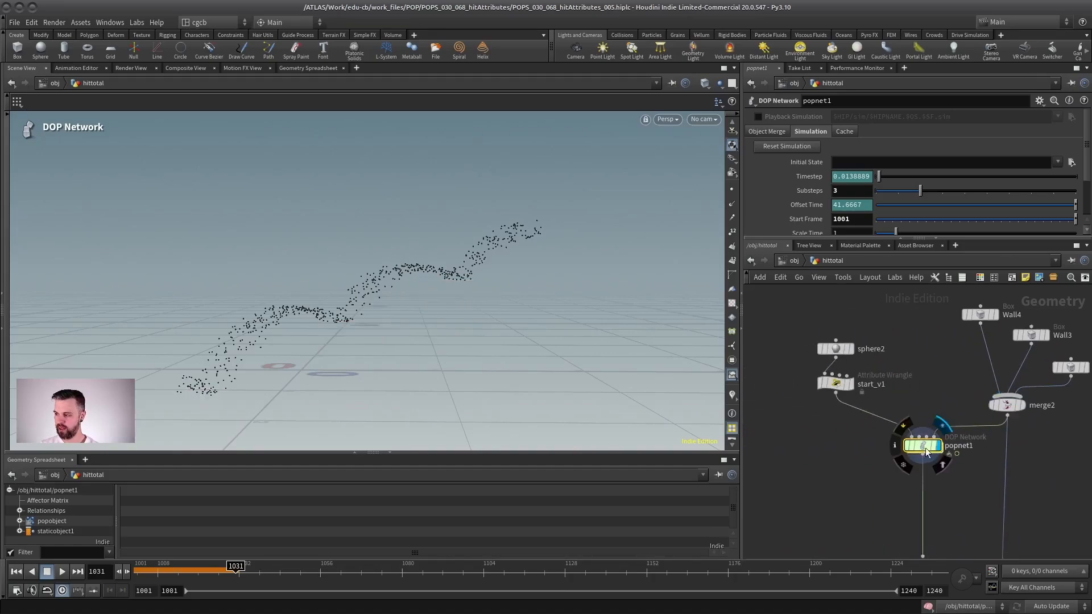
Step: Replay the popnet1 simulation from the start and template merge2 so the collision boxes show as wireframes with the particles
{"action": "left_click", "coordinate": [17, 572]}
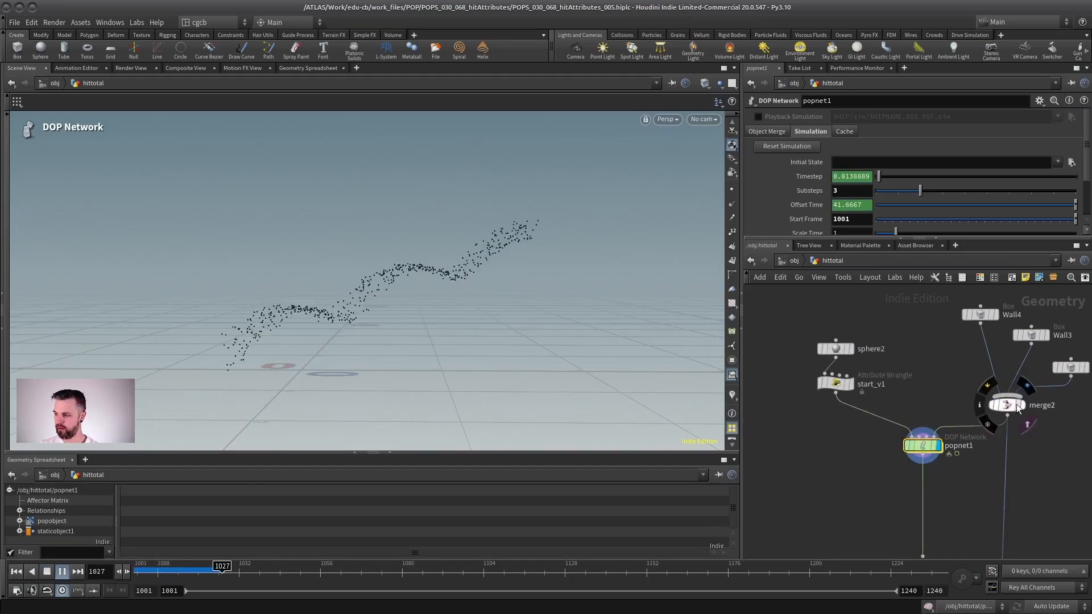
{"action": "left_click", "coordinate": [1025, 423]}
{"action": "left_click_drag", "start_coordinate": [432, 318], "coordinate": [416, 328], "text": "alt"}
{"action": "right_click_drag", "start_coordinate": [417, 329], "coordinate": [460, 304], "text": "alt"}
{"action": "left_click_drag", "start_coordinate": [443, 301], "coordinate": [414, 296], "text": "alt"}
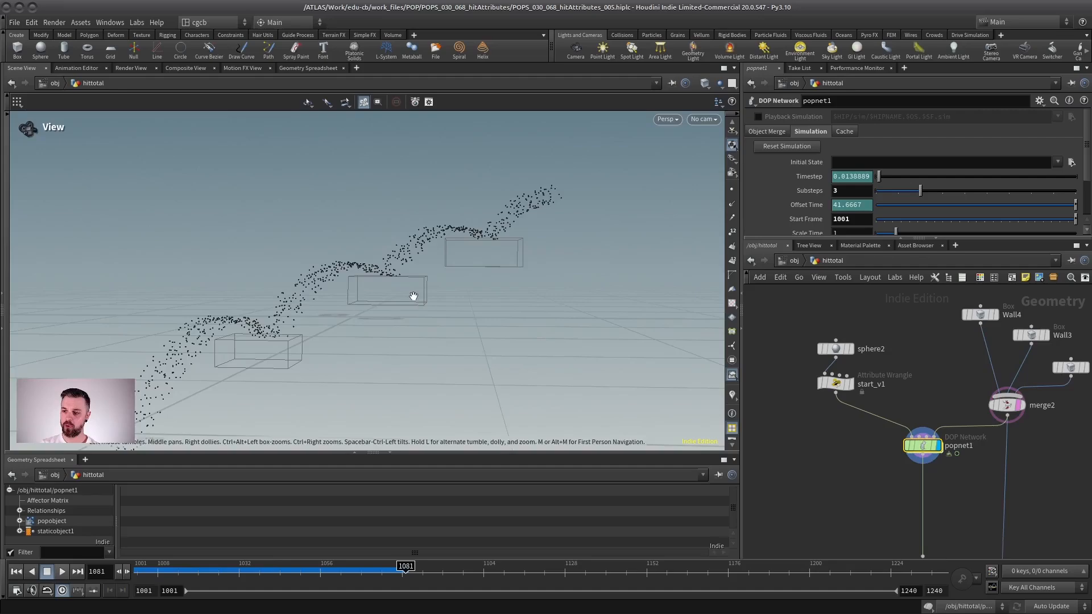
{"action": "right_click_drag", "start_coordinate": [413, 295], "coordinate": [487, 322], "text": "alt"}
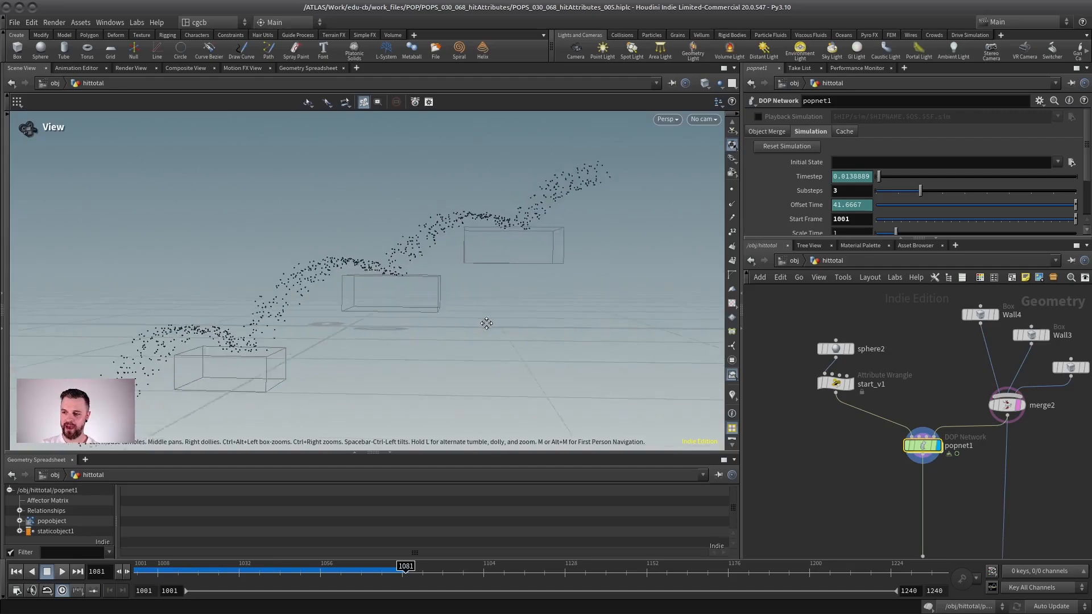
{"action": "middle_click_drag", "start_coordinate": [487, 322], "coordinate": [506, 321], "text": "alt"}
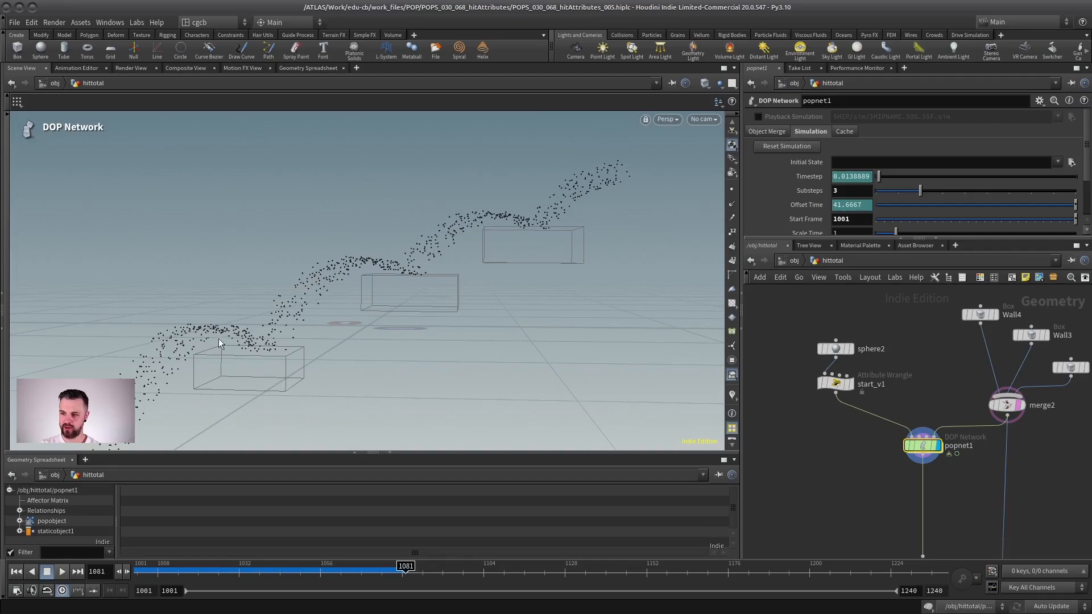
Step: Select attribadjustcolor2 and filter its spreadsheet attributes to hittotal
{"action": "middle_click_drag", "start_coordinate": [919, 493], "coordinate": [843, 382]}
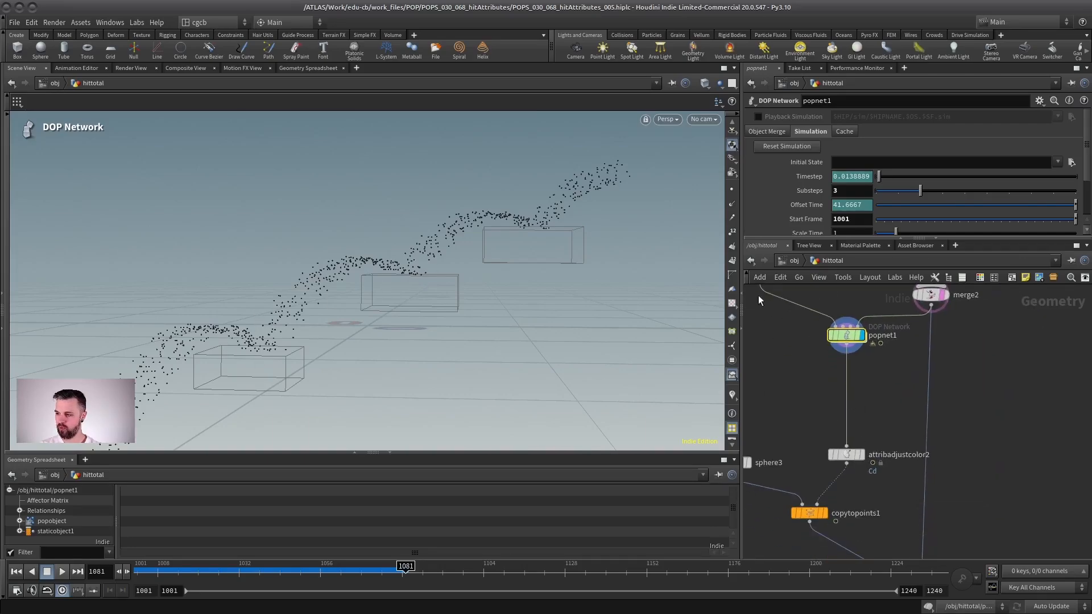
{"action": "left_click", "coordinate": [831, 453]}
{"action": "left_click", "coordinate": [561, 492]}
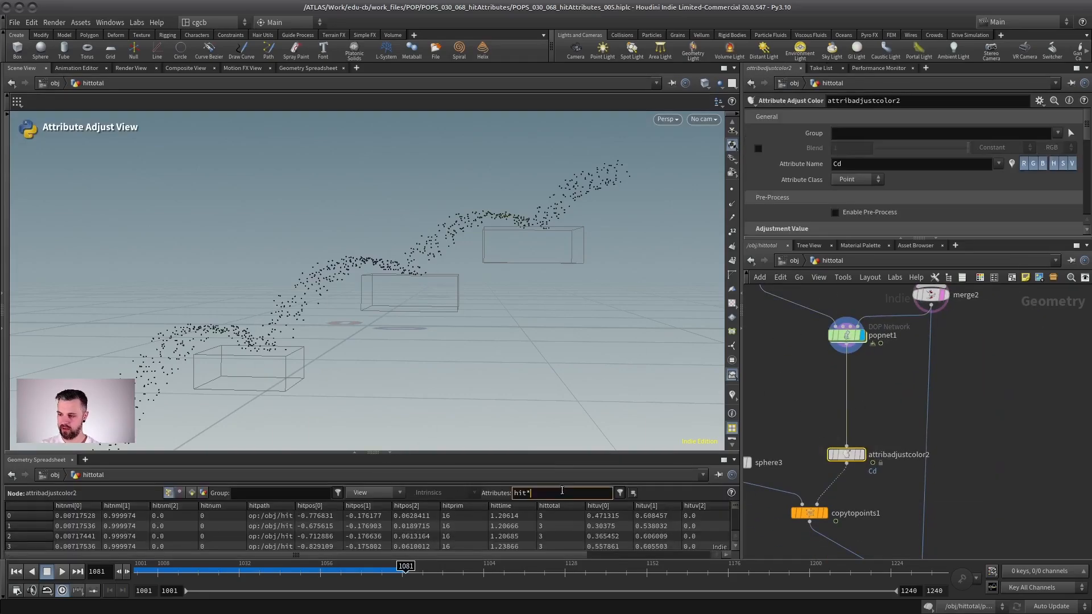
{"action": "key", "text": "BackSpace"}
{"action": "type", "text": "total"}
{"action": "key", "text": "Return"}
Step: Rewind to frame 1001 and play the simulation to examine how hittotal changes as particles strike the boxes
{"action": "key", "text": "ctrl+Up"}
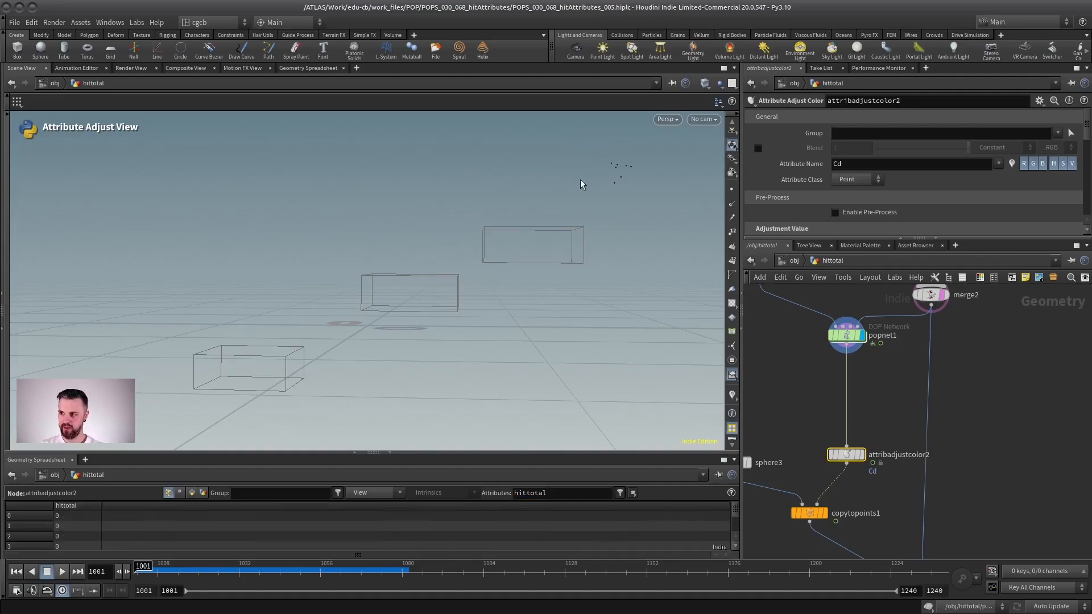
{"action": "key", "text": "Up"}
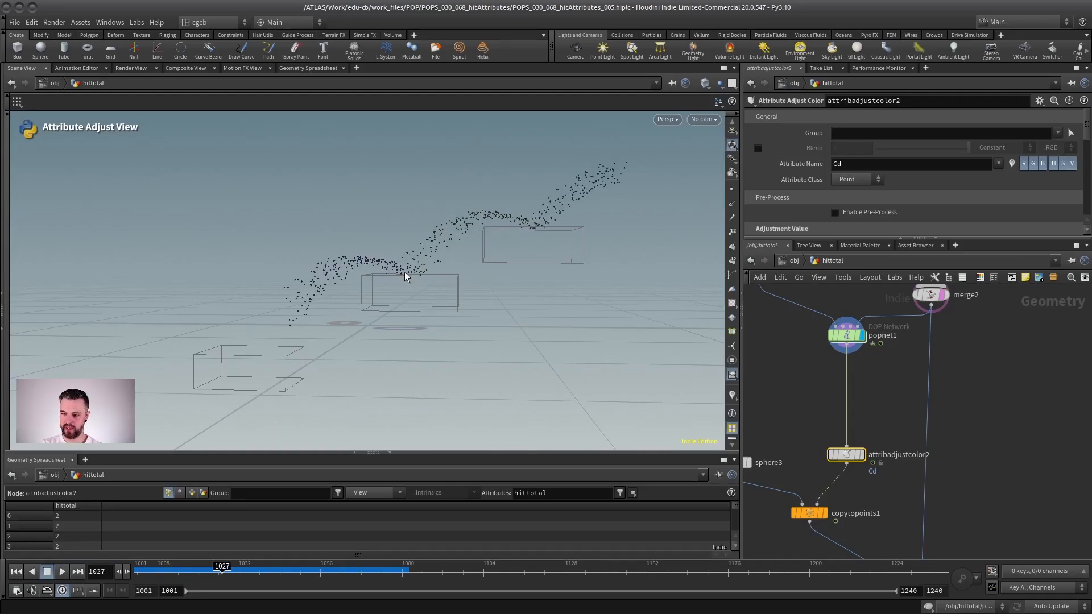
{"action": "left_click", "coordinate": [62, 572]}
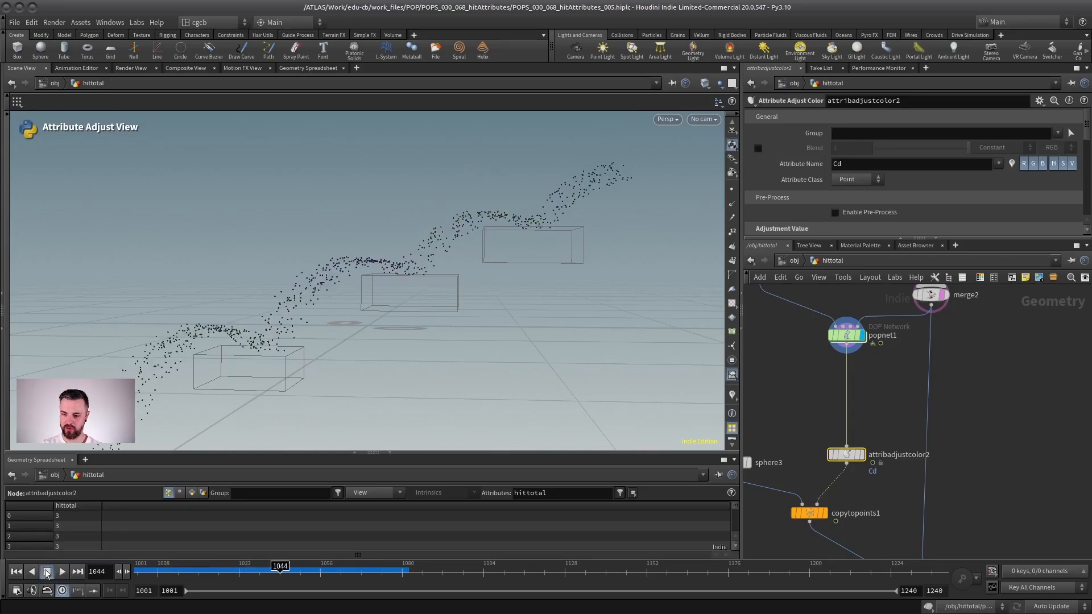
Step: Display attribadjustcolor2 and expand its parameters to review the random color ramp, the hittotal custom attribute and the seed
{"action": "middle_click_drag", "start_coordinate": [859, 443], "coordinate": [898, 405]}
{"action": "left_click", "coordinate": [900, 416]}
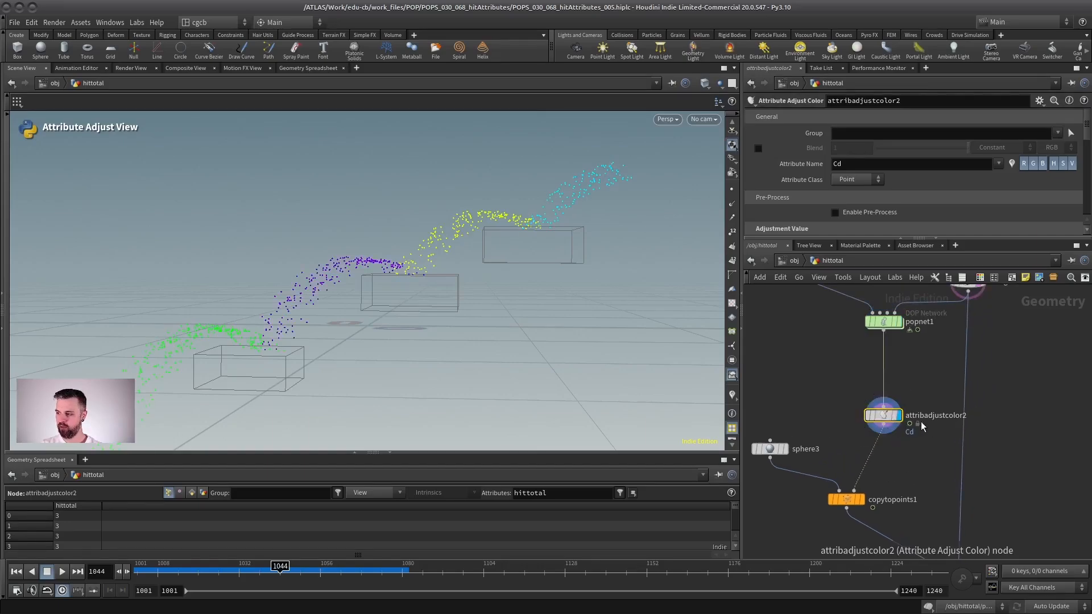
{"action": "left_click_drag", "start_coordinate": [935, 381], "coordinate": [826, 442]}
{"action": "left_click", "coordinate": [978, 229]}
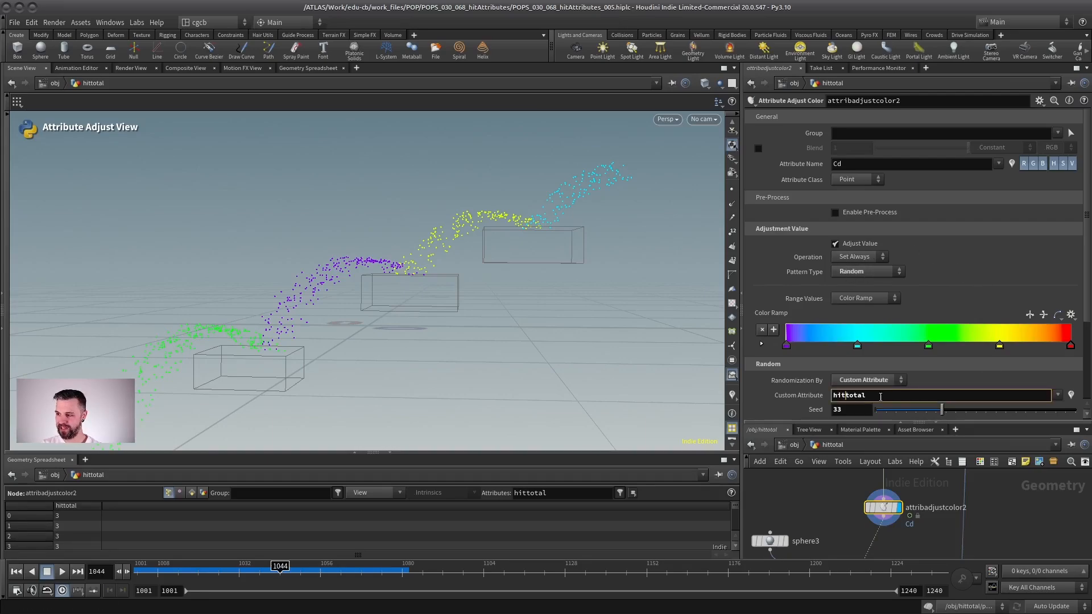
{"action": "left_click", "coordinate": [851, 409]}
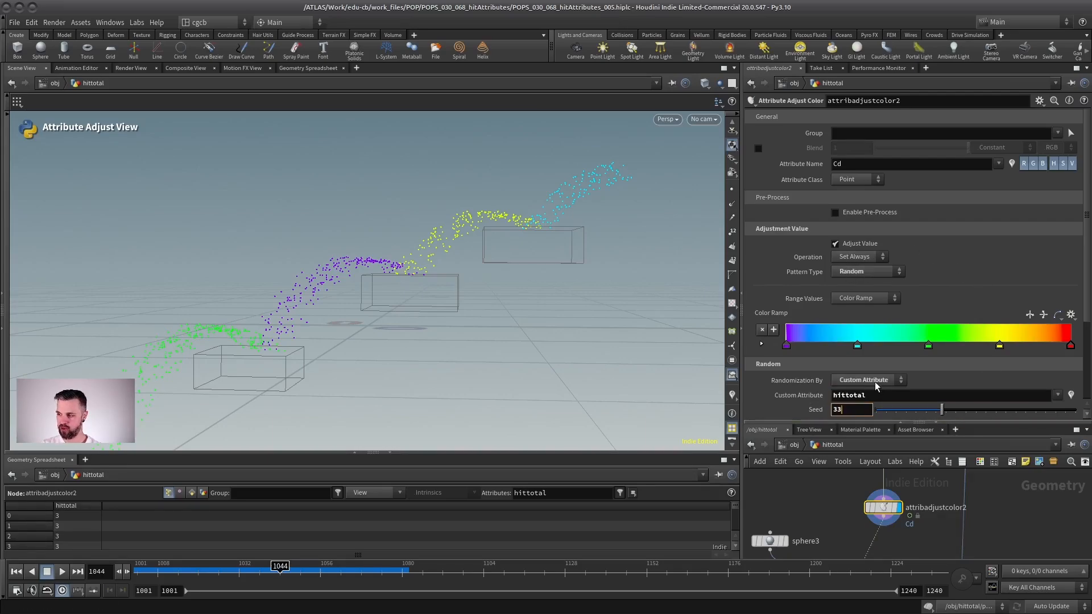
{"action": "left_click", "coordinate": [845, 393]}
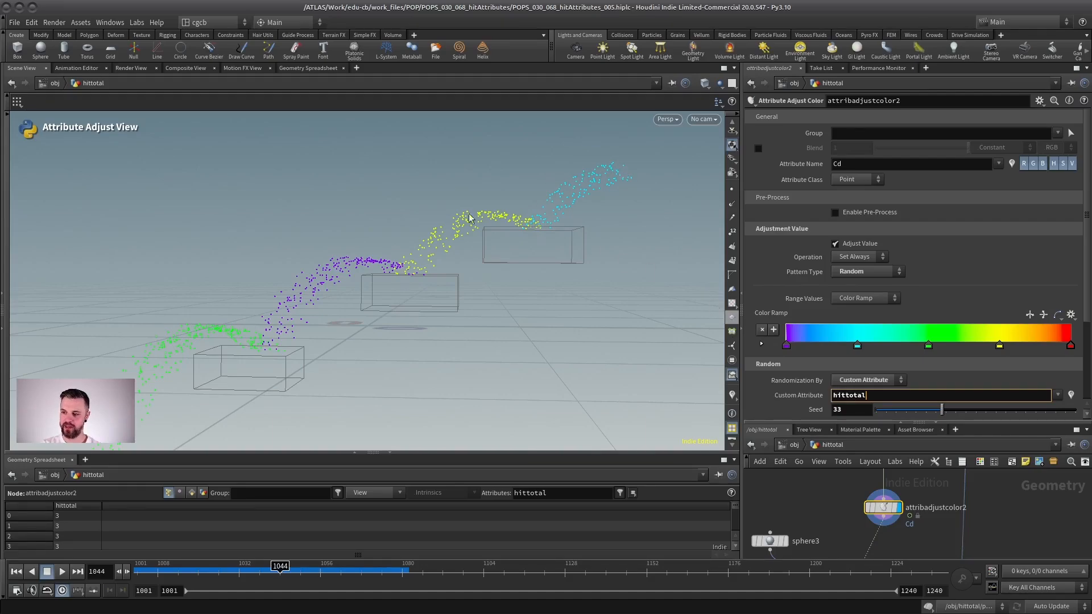
Step: Display merge3 and replay the colored particle spheres bouncing over the boxes from the first frame
{"action": "left_click_drag", "start_coordinate": [910, 423], "coordinate": [910, 297]}
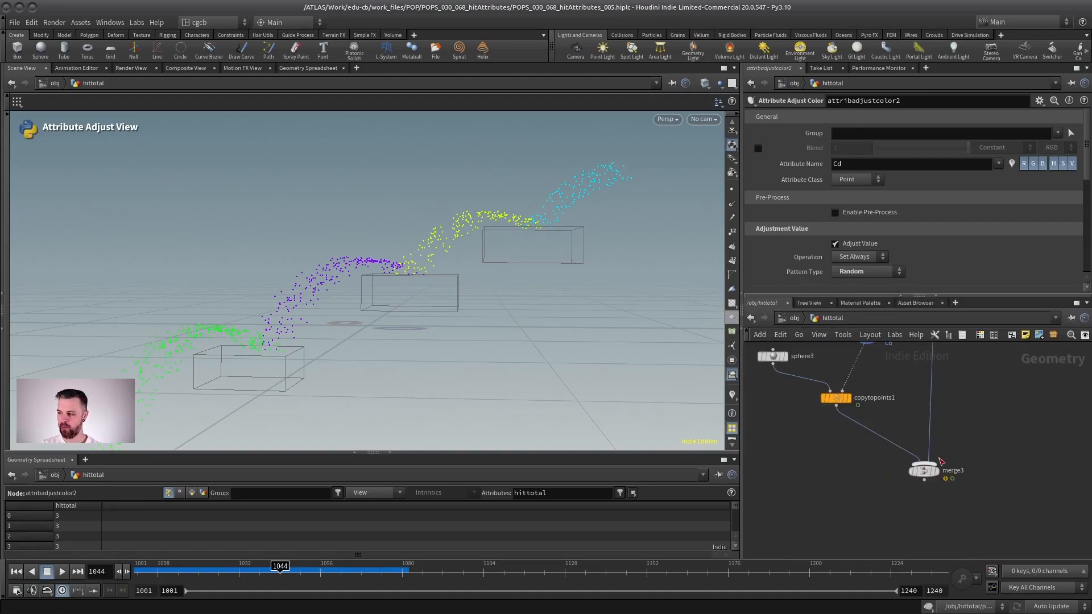
{"action": "left_click", "coordinate": [933, 471]}
{"action": "left_click_drag", "start_coordinate": [345, 330], "coordinate": [355, 344], "text": "alt"}
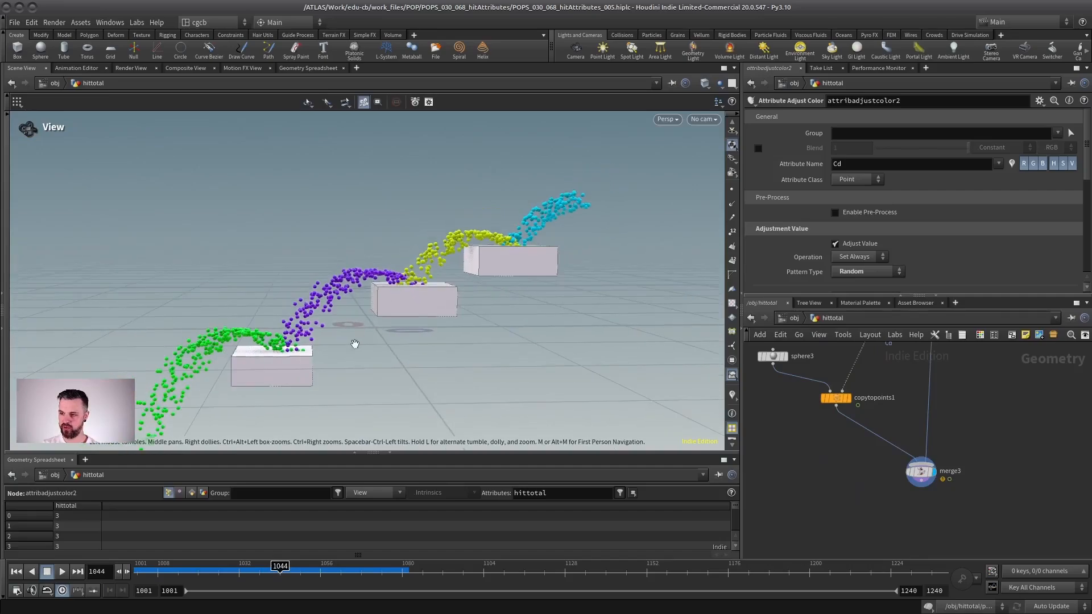
{"action": "scroll", "coordinate": [355, 344], "scroll_direction": "down", "scroll_amount": 3}
{"action": "left_click", "coordinate": [17, 572]}
{"action": "left_click", "coordinate": [62, 571]}
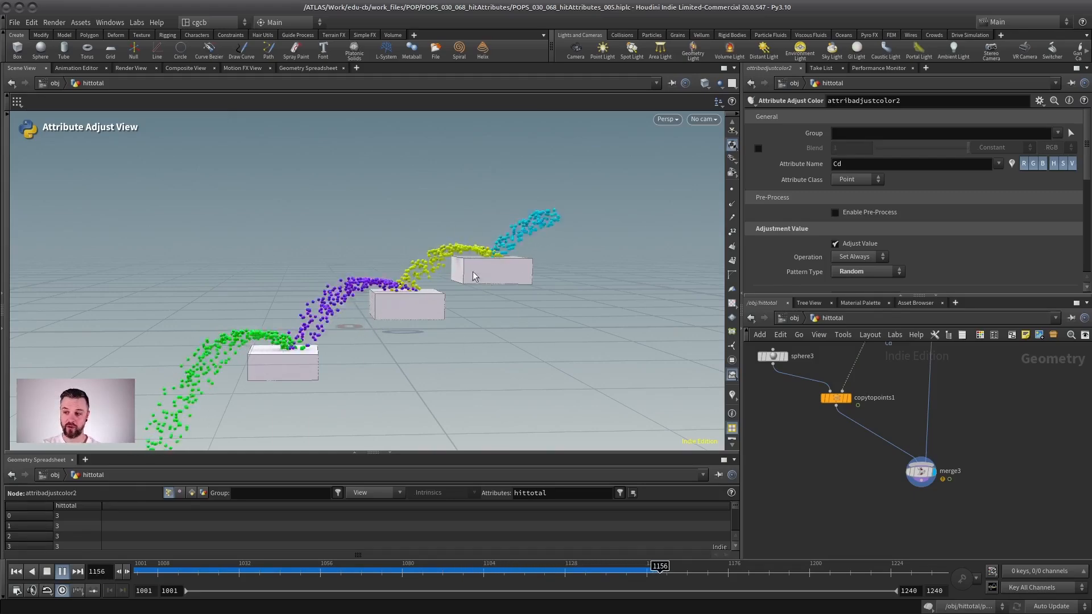
{"action": "left_click", "coordinate": [46, 569]}
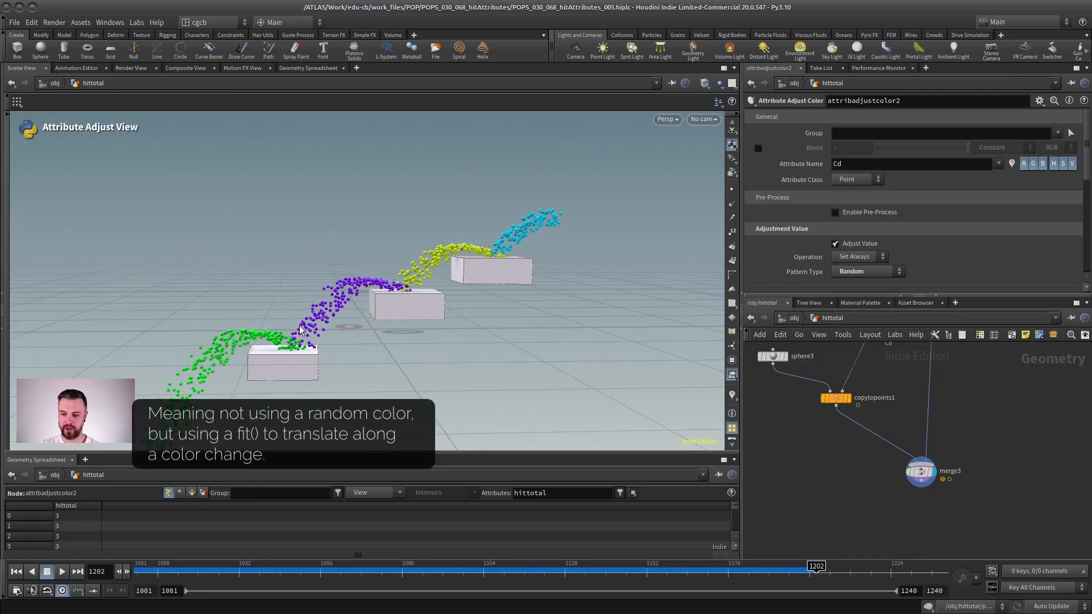
Step: Replay the merged simulation from the first frame in a closer view of the three boxes and pause it
{"action": "right_click_drag", "start_coordinate": [400, 327], "coordinate": [453, 319], "text": "alt"}
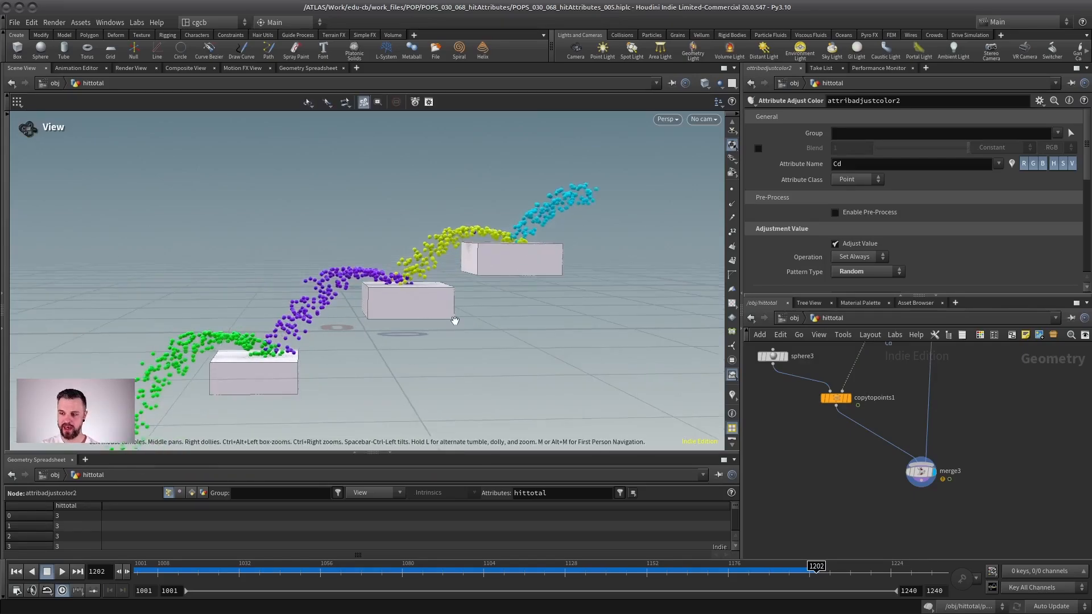
{"action": "left_click_drag", "start_coordinate": [453, 319], "coordinate": [434, 333], "text": "alt"}
{"action": "left_click", "coordinate": [16, 571]}
{"action": "left_click", "coordinate": [62, 571]}
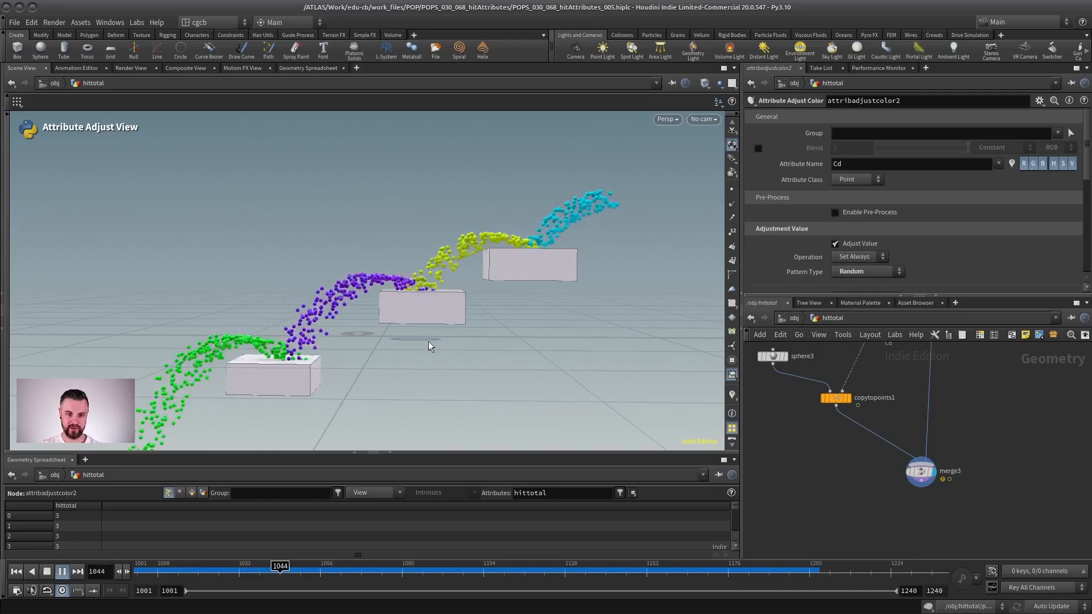
{"action": "left_click", "coordinate": [62, 571]}
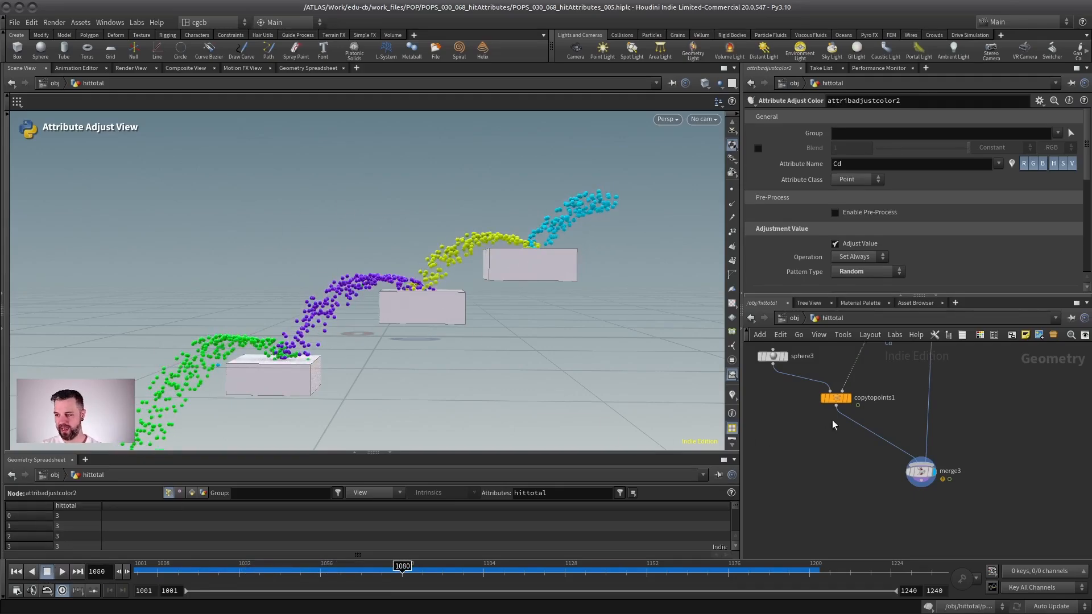
Step: Select popnet1 and display its raw particles instead of the merged result
{"action": "middle_click_drag", "start_coordinate": [921, 349], "coordinate": [877, 452]}
{"action": "middle_click_drag", "start_coordinate": [877, 380], "coordinate": [893, 465]}
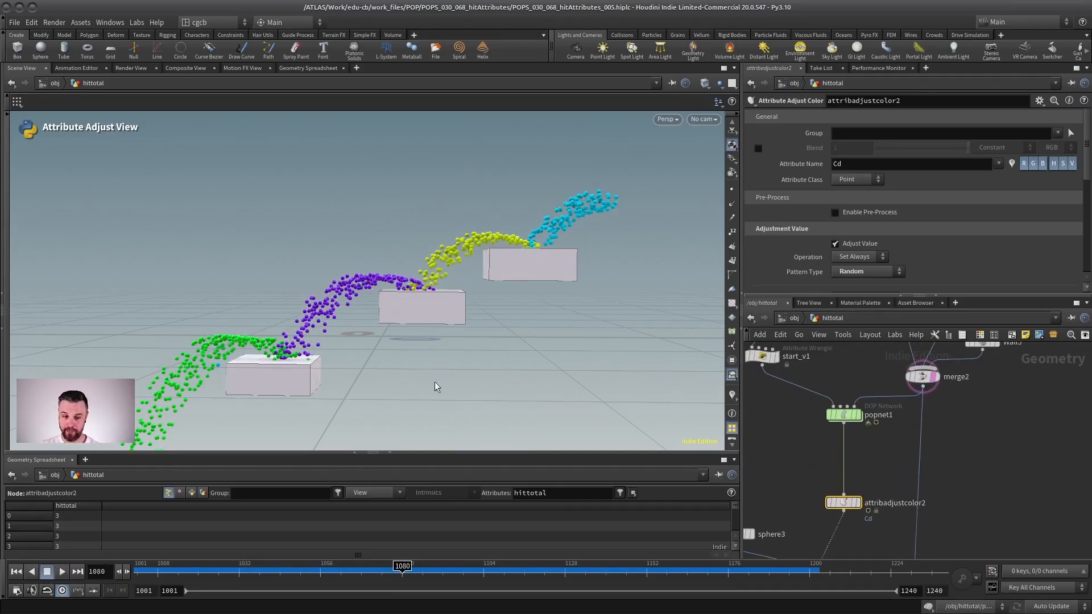
{"action": "left_click", "coordinate": [859, 418]}
{"action": "left_click", "coordinate": [858, 418]}
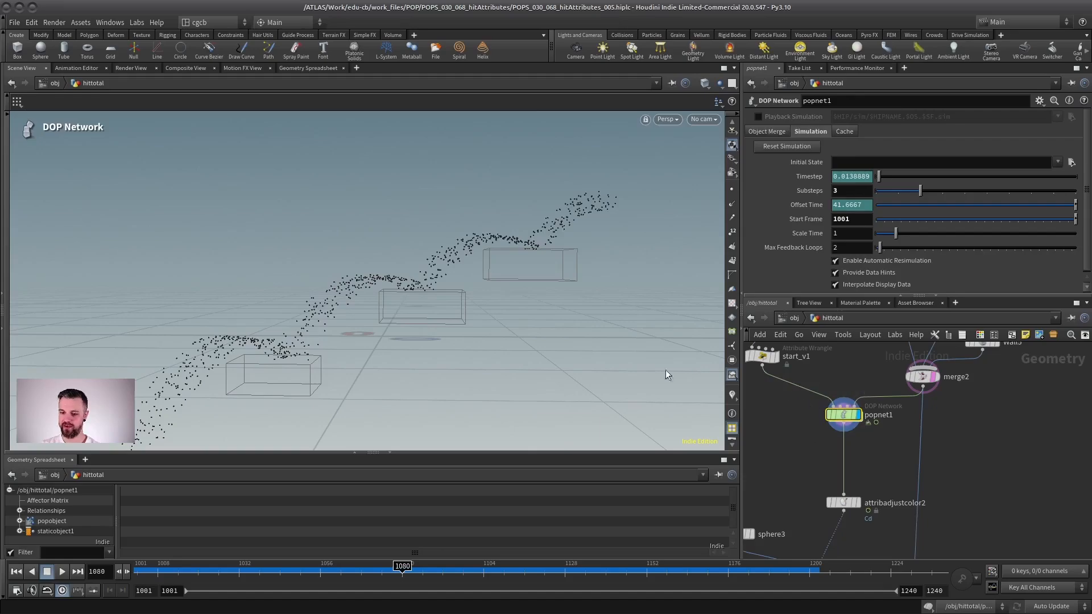
Step: Select attribadjustcolor2 and change its spreadsheet attribute filter to hitnum
{"action": "left_click", "coordinate": [843, 503]}
{"action": "left_click_drag", "start_coordinate": [568, 493], "coordinate": [440, 467]}
{"action": "type", "text": "hotnum"}
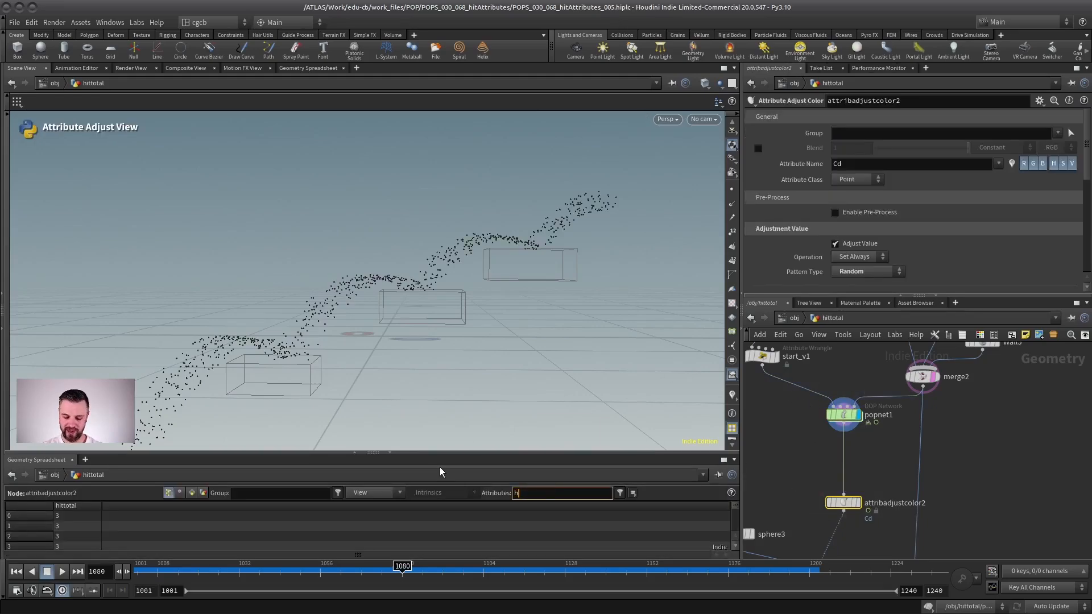
{"action": "key", "text": "BackSpace"}
{"action": "key", "text": "BackSpace"}
{"action": "key", "text": "BackSpace"}
{"action": "key", "text": "BackSpace"}
{"action": "key", "text": "BackSpace"}
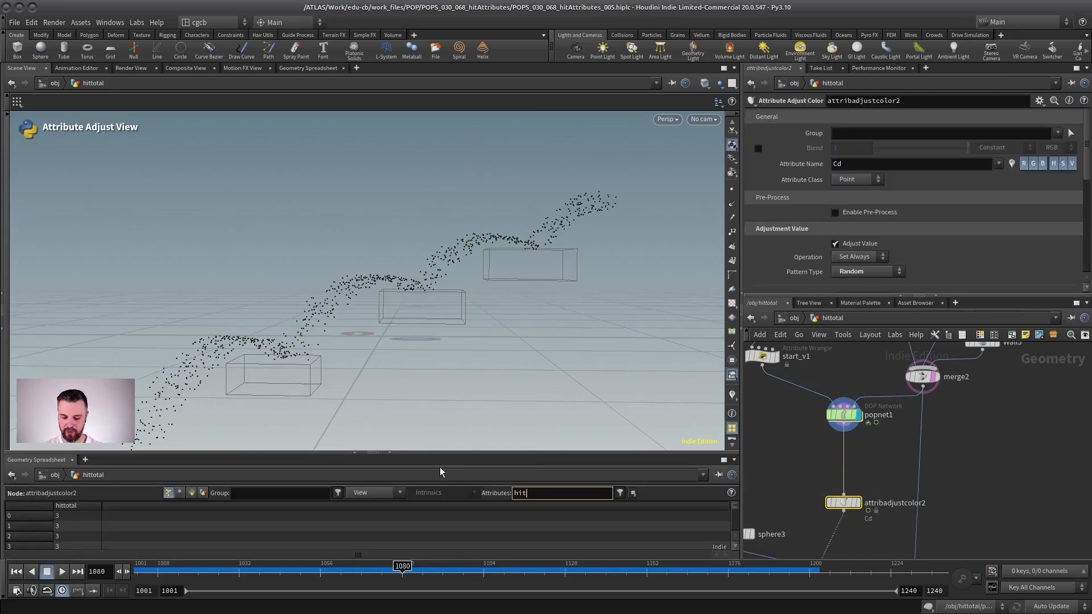
{"action": "type", "text": "itnum"}
{"action": "key", "text": "Return"}
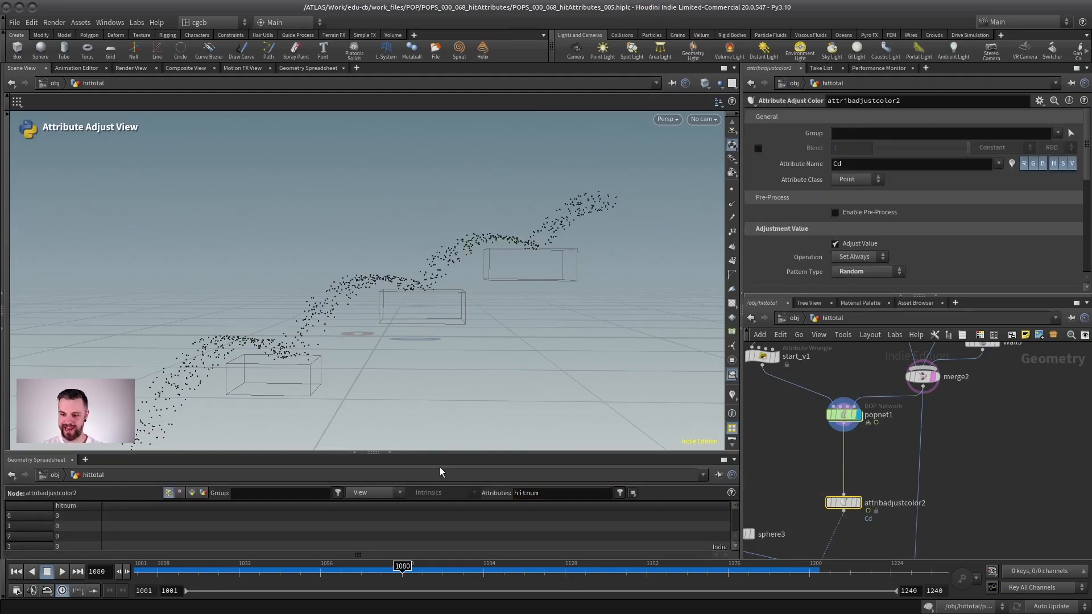
Step: Sort attribadjustcolor2's points by hitnum in descending order in the geometry spreadsheet
{"action": "left_click", "coordinate": [72, 506]}
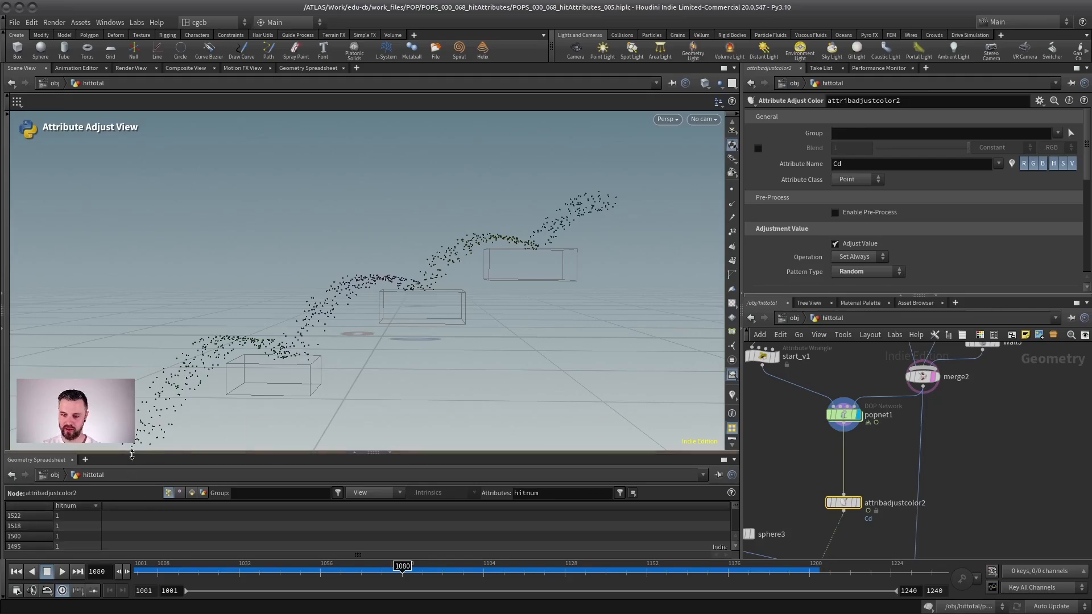
{"action": "left_click_drag", "start_coordinate": [131, 453], "coordinate": [86, 454]}
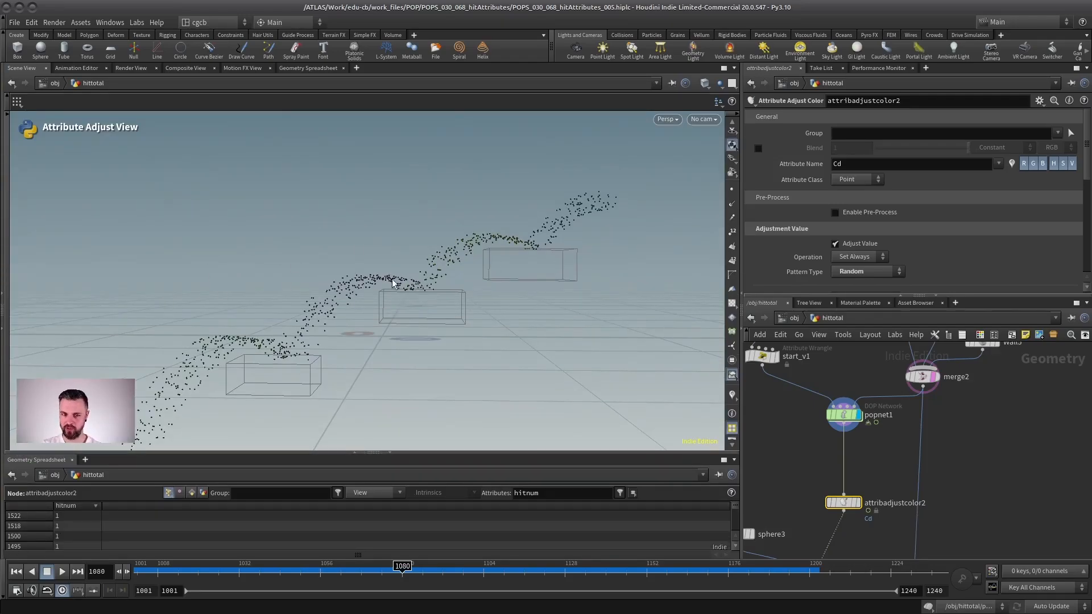
Step: Leave the hittotal network, open the hitprim geometry network and return to frame 1001
{"action": "left_click", "coordinate": [794, 318]}
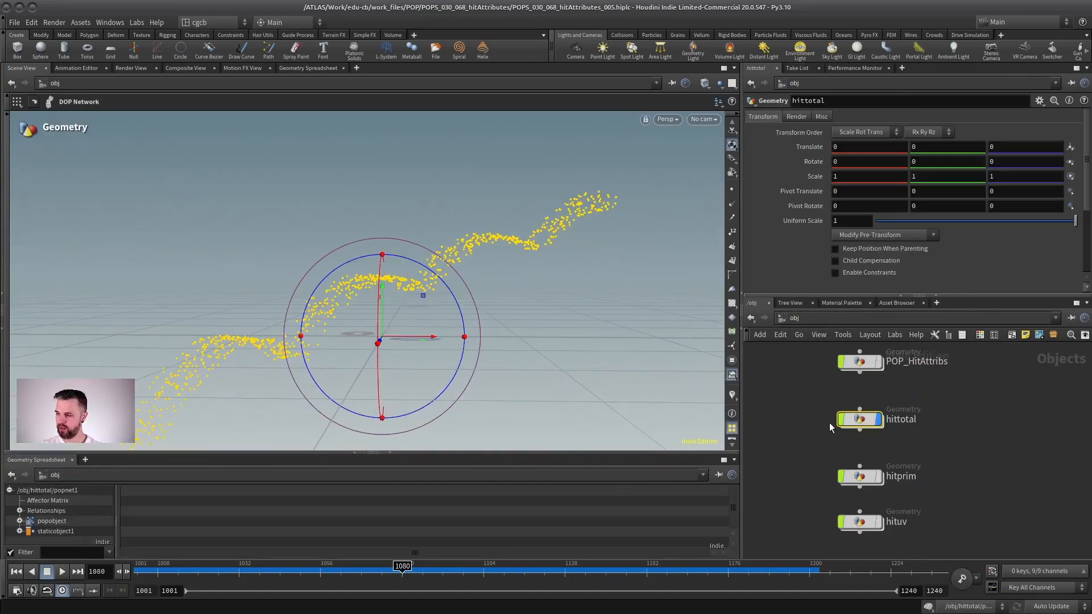
{"action": "double_click", "coordinate": [829, 421]}
{"action": "scroll", "coordinate": [865, 385], "scroll_direction": "up", "scroll_amount": 2}
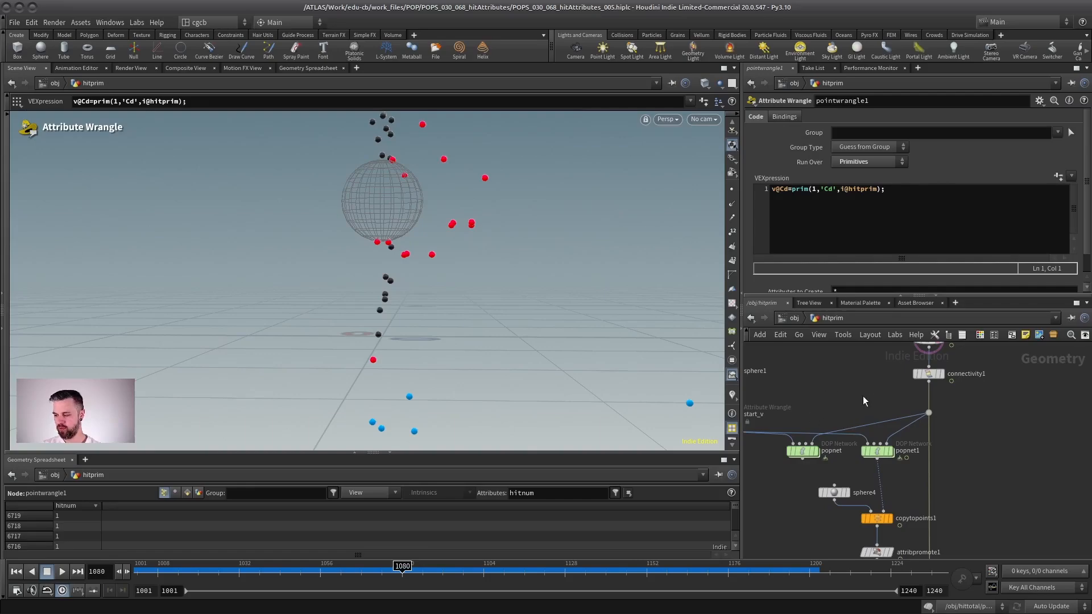
{"action": "key", "text": "ctrl+Up"}
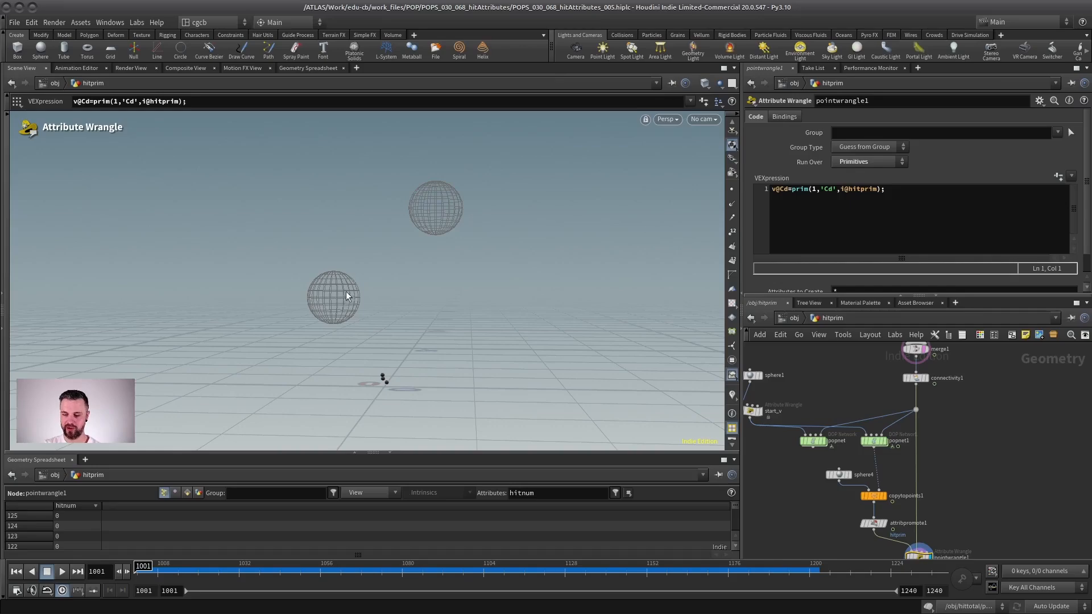
Step: Display merge1's red and blue spheres and select sphere3 to examine its Center expression
{"action": "scroll", "coordinate": [852, 375], "scroll_direction": "up", "scroll_amount": 3}
{"action": "left_click", "coordinate": [888, 424]}
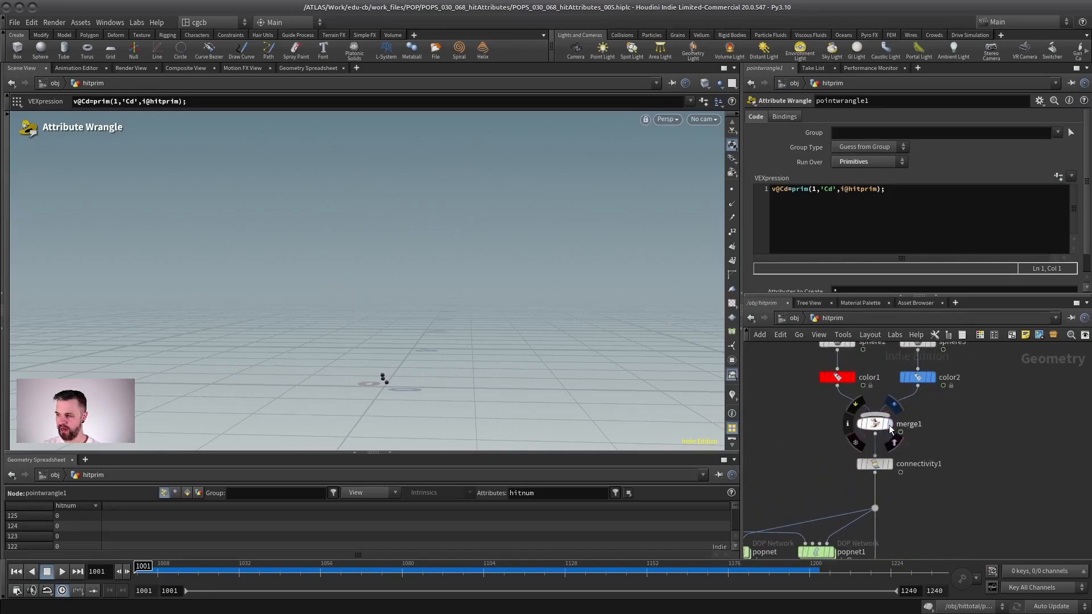
{"action": "middle_click_drag", "start_coordinate": [943, 365], "coordinate": [933, 405]}
{"action": "left_click", "coordinate": [907, 380]}
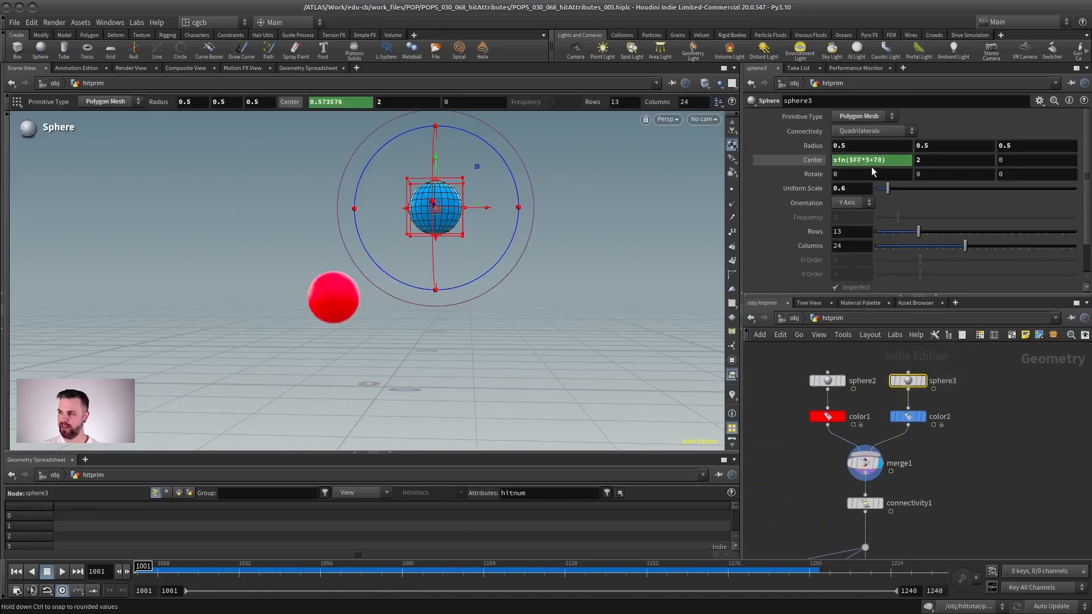
Step: Display popnet1's particles, play the simulation and stop it
{"action": "left_click", "coordinate": [865, 463]}
{"action": "key", "text": "Up"}
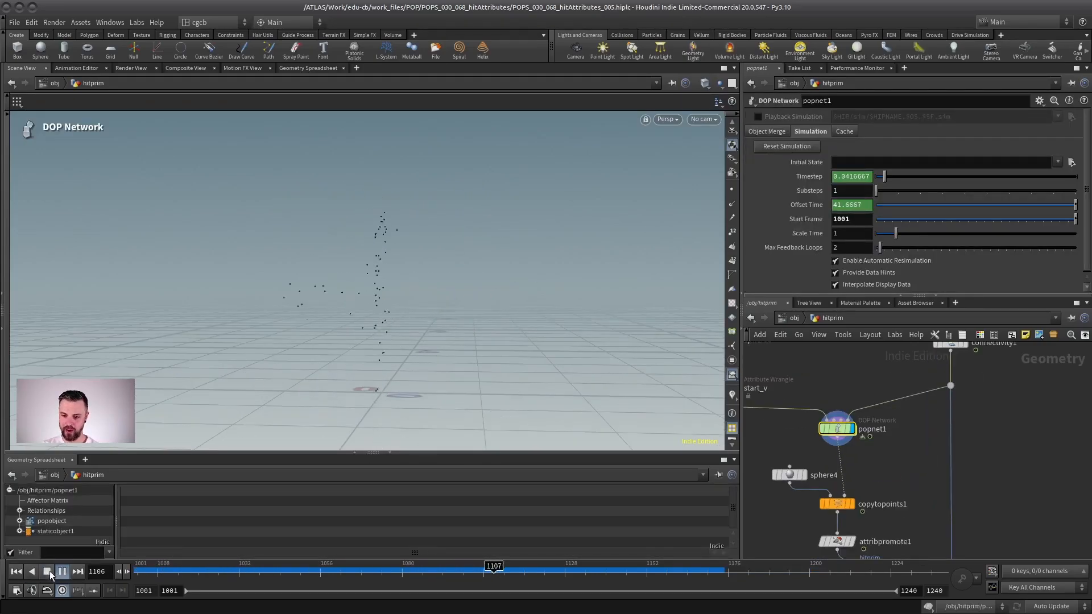
{"action": "left_click", "coordinate": [47, 571]}
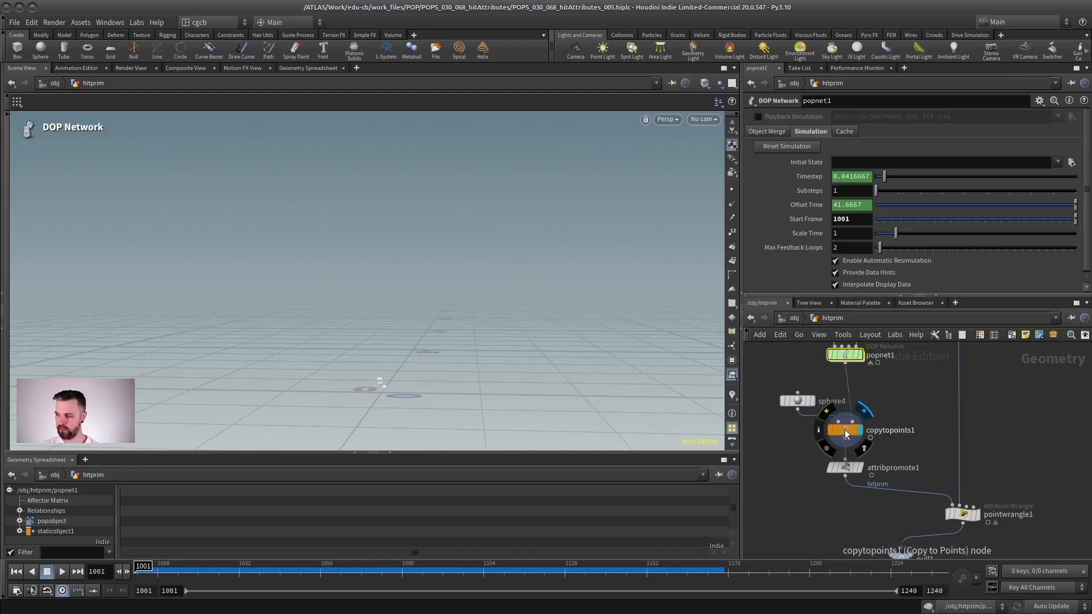
Step: Merge copytopoints1 with the spheres from connectivity1, display the merge, play the simulation and rewind to frame 1001
{"action": "left_click", "coordinate": [844, 431]}
{"action": "key", "text": "Tab"}
{"action": "type", "text": "merge"}
{"action": "key", "text": "Return"}
{"action": "left_click", "coordinate": [888, 482]}
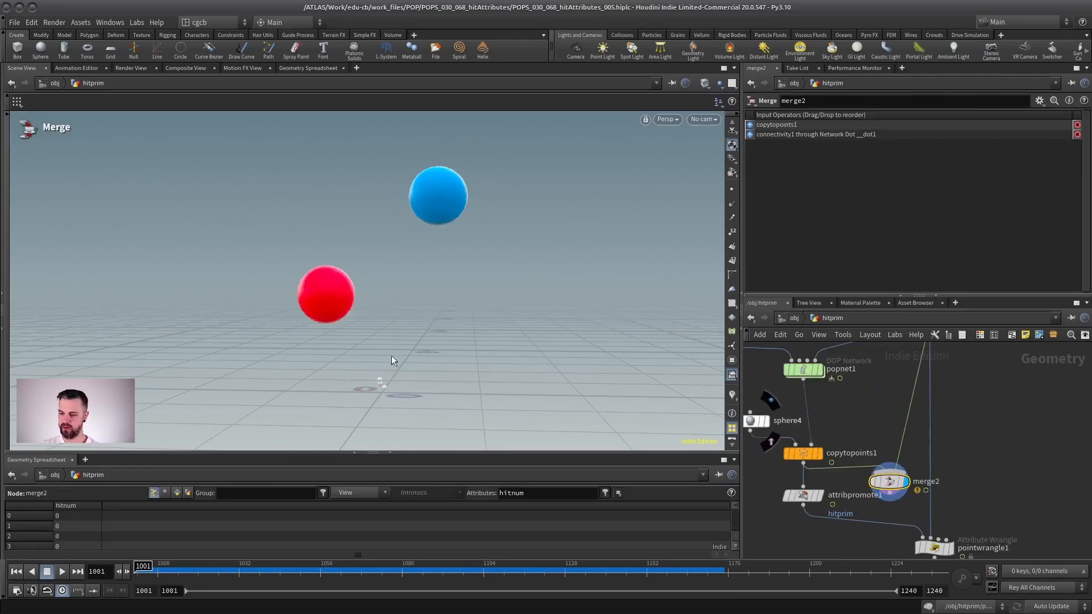
{"action": "left_click", "coordinate": [62, 571]}
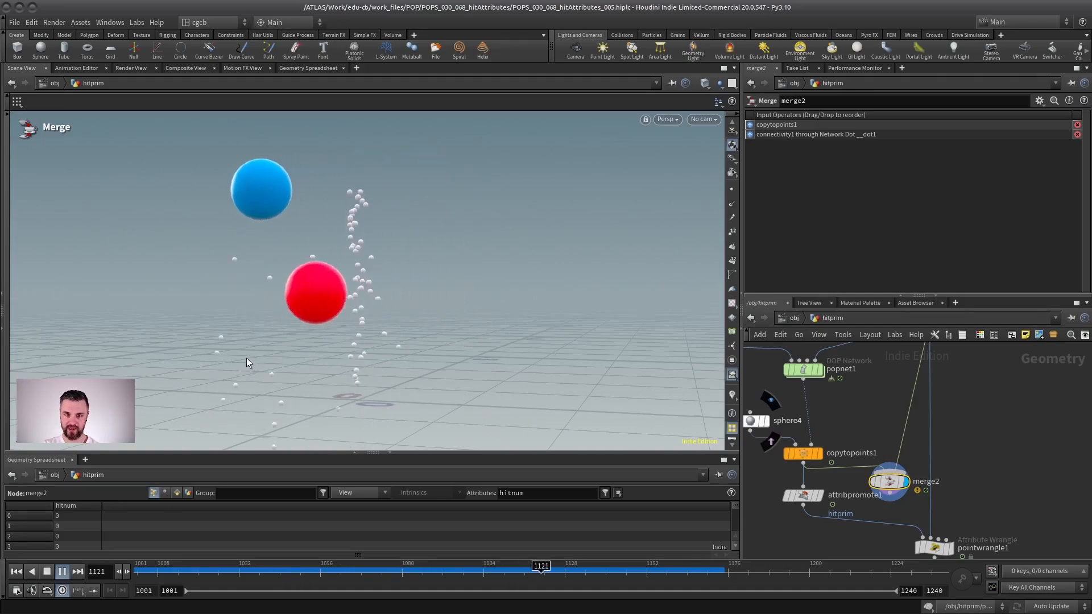
{"action": "key", "text": "ctrl+Up"}
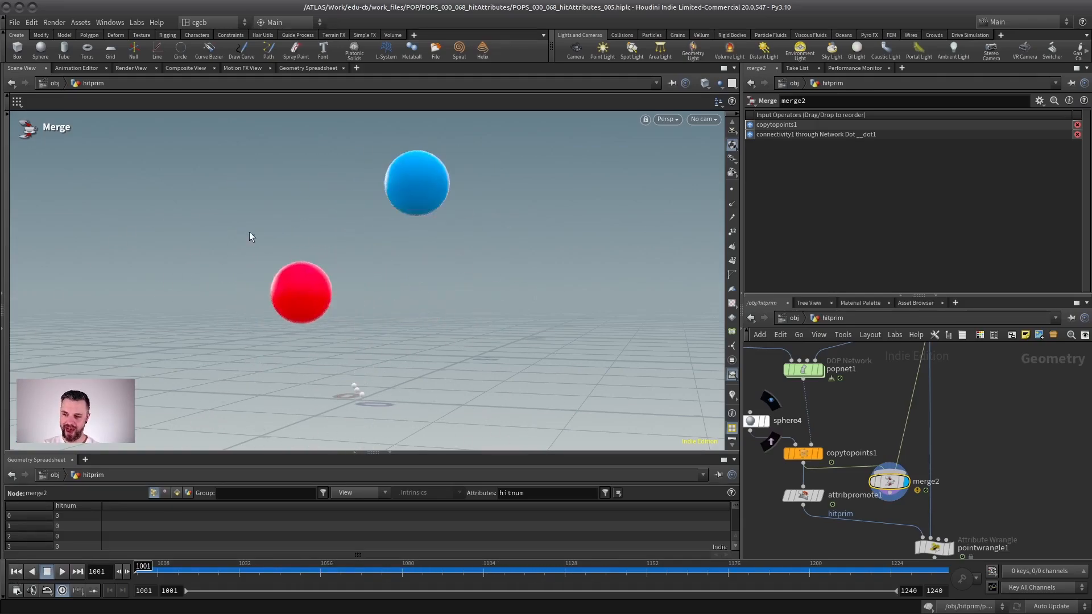
Step: Insert a Null between popnet1 and copytopoints1 and filter its spreadsheet attributes to hitprim
{"action": "middle_click_drag", "start_coordinate": [819, 409], "coordinate": [876, 423]}
{"action": "middle_click", "coordinate": [863, 384]}
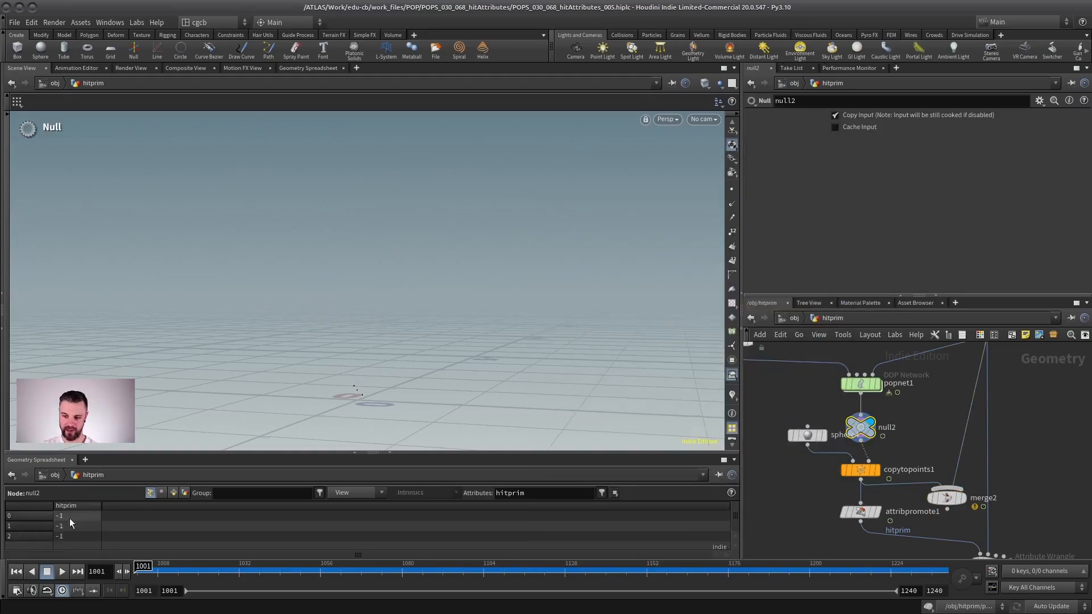
{"action": "key", "text": "Up"}
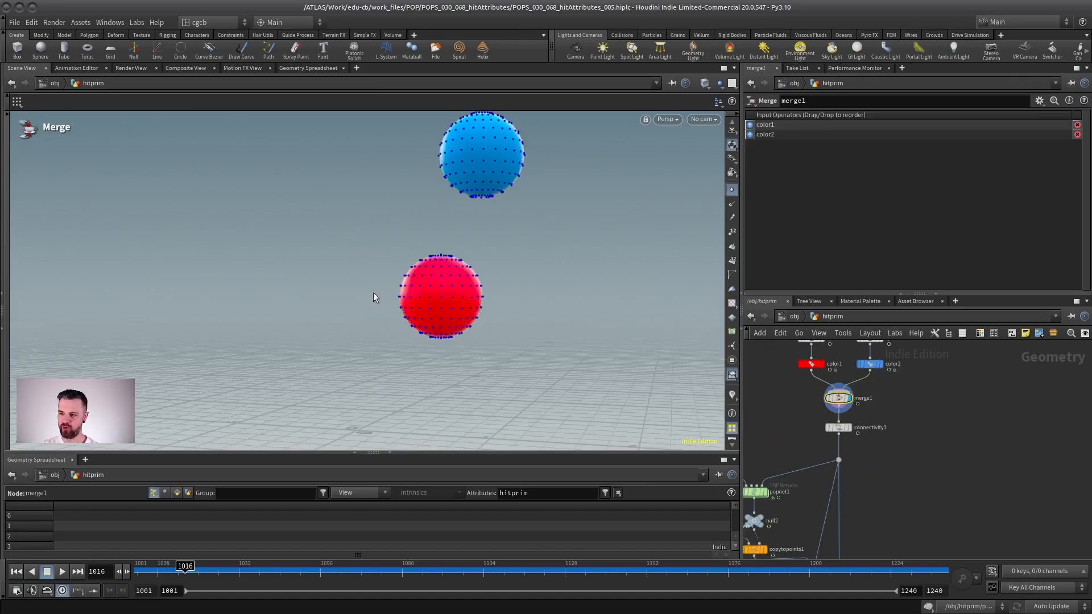
Step: Hide the point markers and show the merge1 spheres shaded with their wireframe to examine the primitives
{"action": "scroll", "coordinate": [448, 302], "scroll_direction": "up", "scroll_amount": 3}
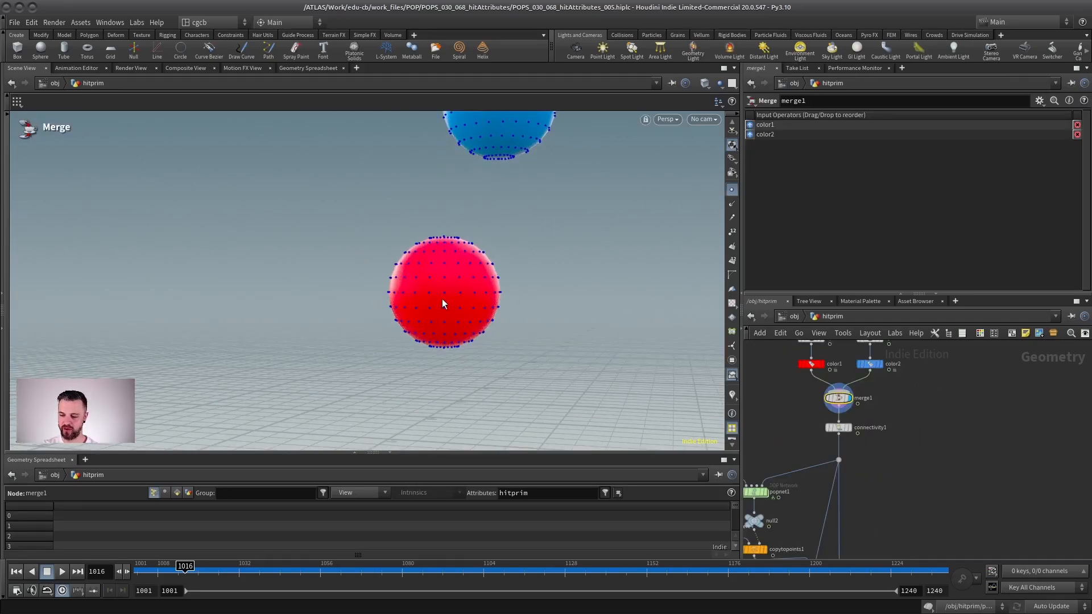
{"action": "key", "text": "shift+w"}
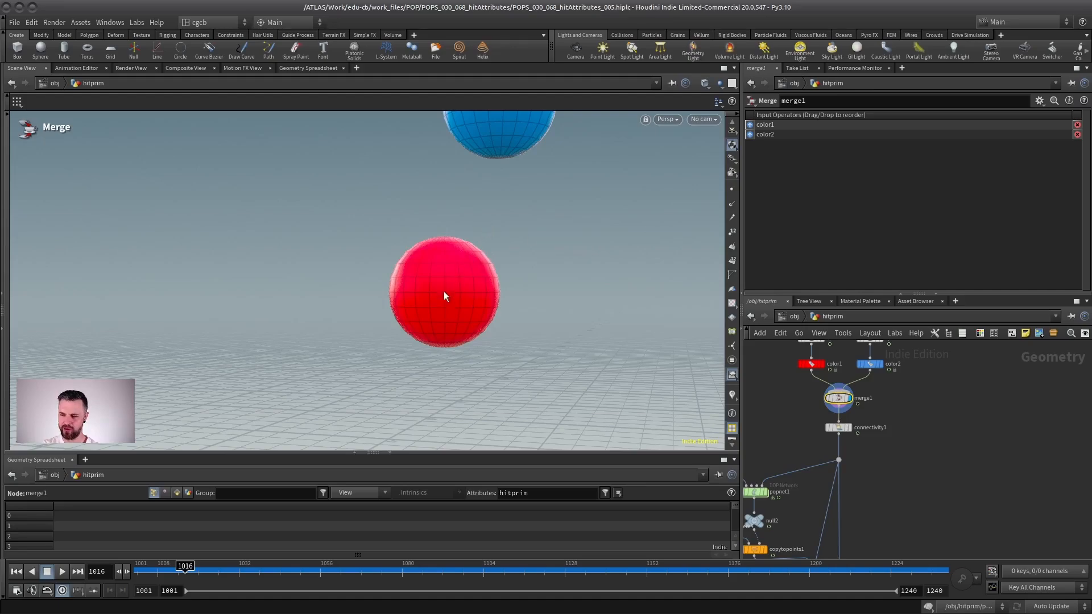
{"action": "key", "text": "Escape"}
{"action": "left_click_drag", "start_coordinate": [528, 225], "coordinate": [486, 276]}
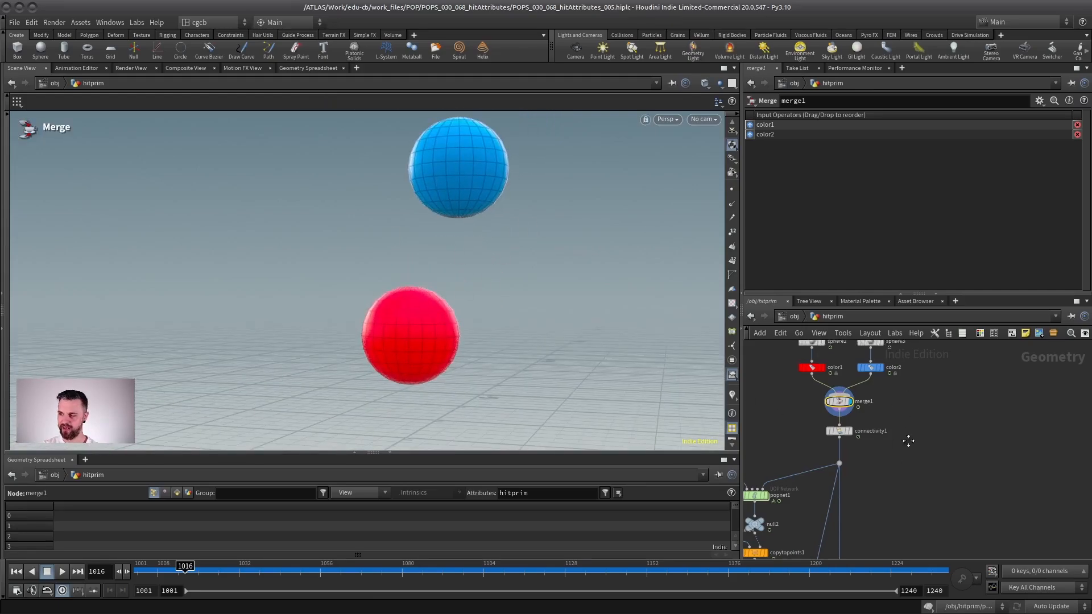
Step: Display color1 and inspect its Class setting and node info for the Cd primitive attribute
{"action": "middle_click_drag", "start_coordinate": [906, 439], "coordinate": [887, 524]}
{"action": "scroll", "coordinate": [834, 361], "scroll_direction": "up", "scroll_amount": 3}
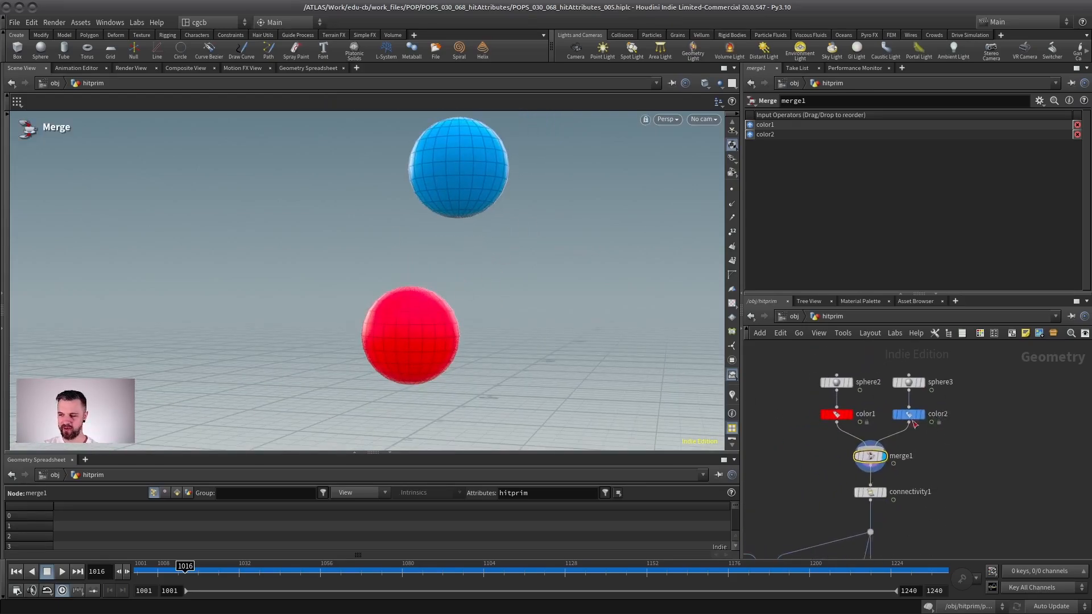
{"action": "left_click", "coordinate": [842, 421]}
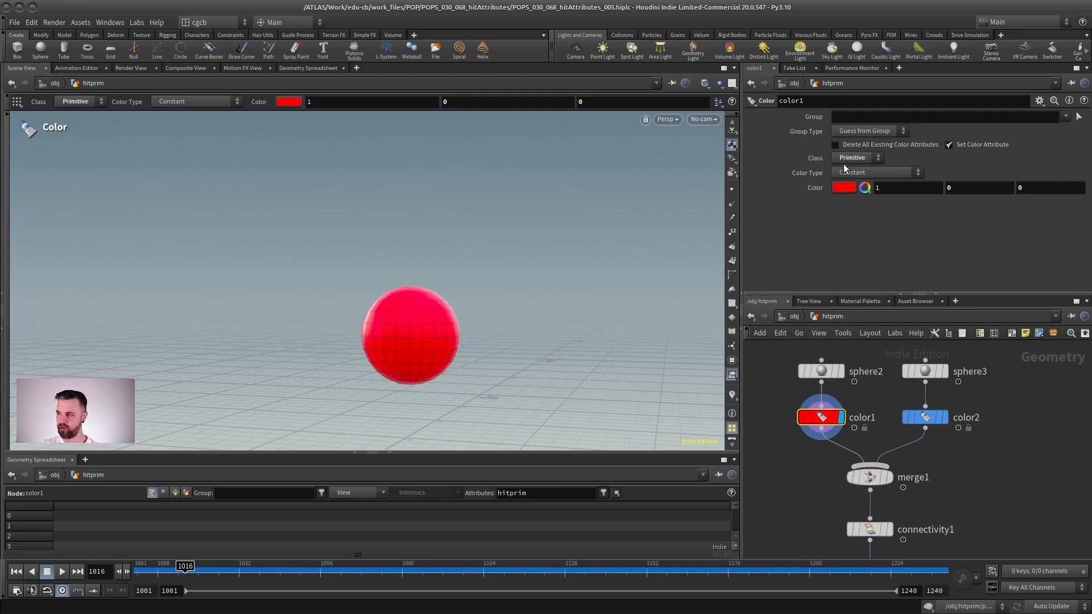
{"action": "middle_click", "coordinate": [821, 418]}
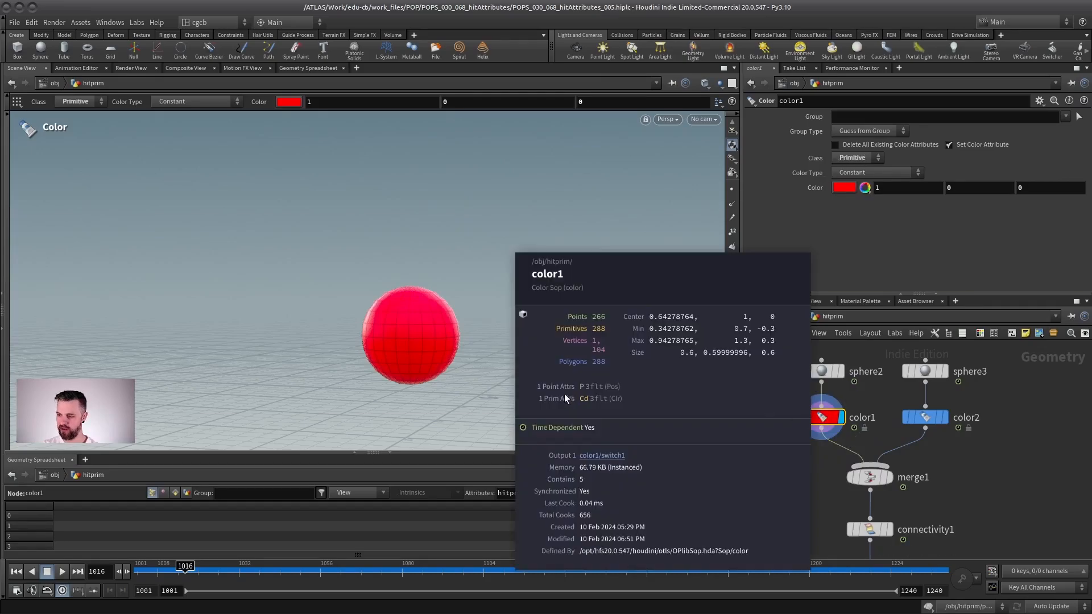
{"action": "scroll", "coordinate": [964, 448], "scroll_direction": "down", "scroll_amount": 5}
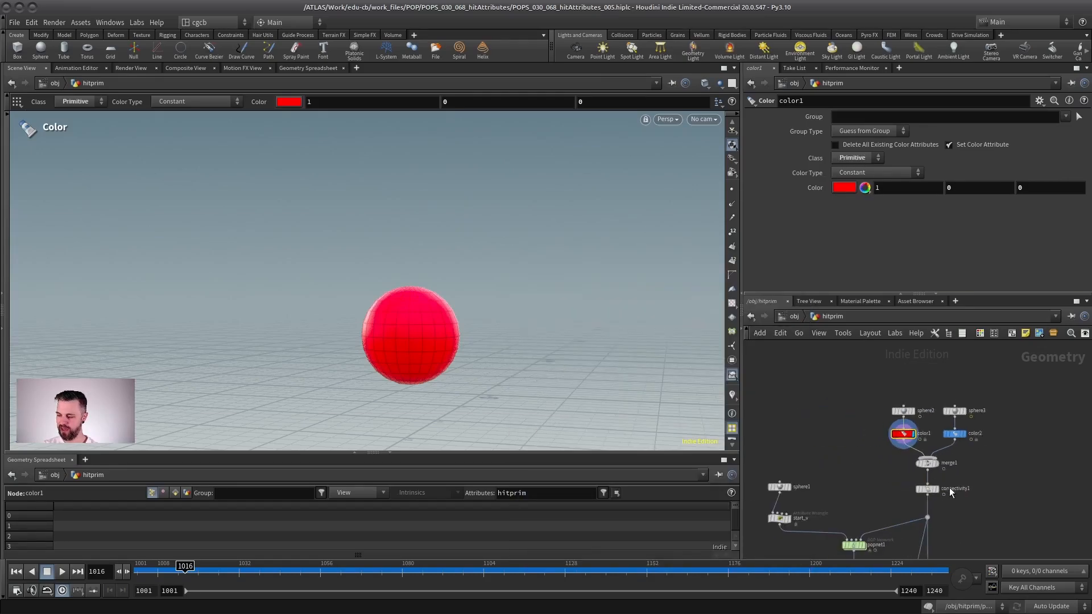
Step: Display attribpromote1 and check its point-to-primitive hitprim promotion in the parameters and node info
{"action": "middle_click_drag", "start_coordinate": [950, 491], "coordinate": [937, 347]}
{"action": "scroll", "coordinate": [883, 401], "scroll_direction": "up", "scroll_amount": 4}
{"action": "left_click", "coordinate": [846, 411]}
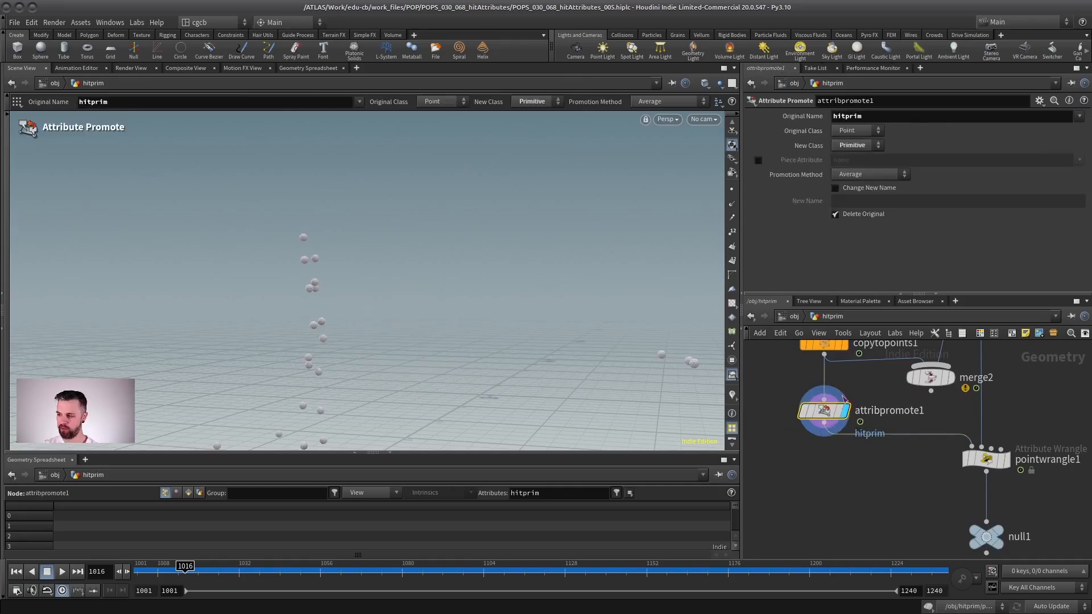
{"action": "scroll", "coordinate": [842, 431], "scroll_direction": "up", "scroll_amount": 1}
{"action": "middle_click", "coordinate": [809, 441]}
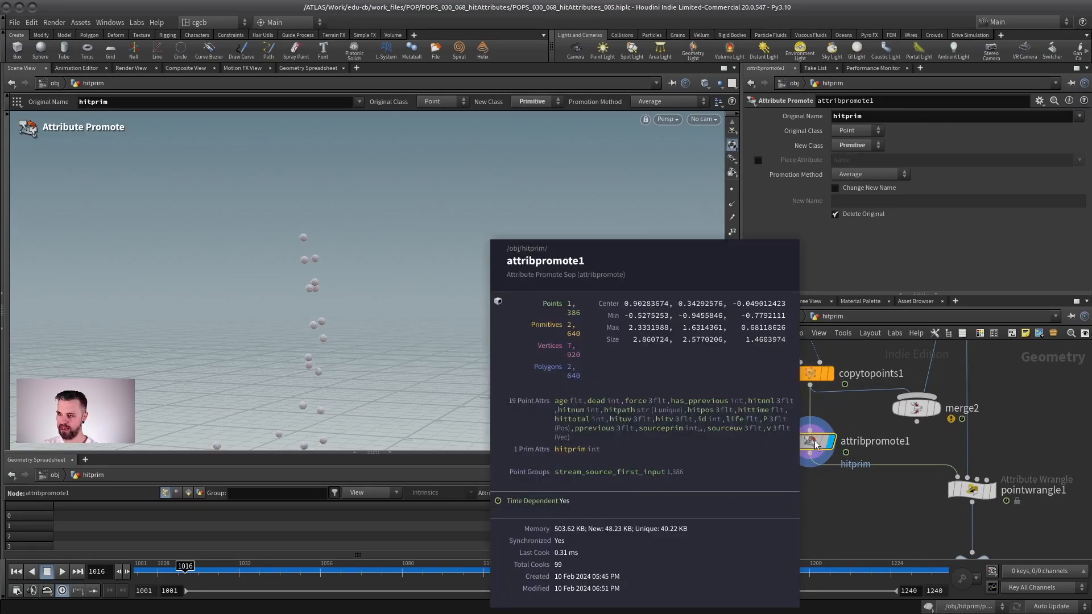
{"action": "middle_click_drag", "start_coordinate": [813, 342], "coordinate": [827, 435]}
{"action": "middle_click", "coordinate": [827, 416]}
{"action": "middle_click_drag", "start_coordinate": [910, 455], "coordinate": [912, 391]}
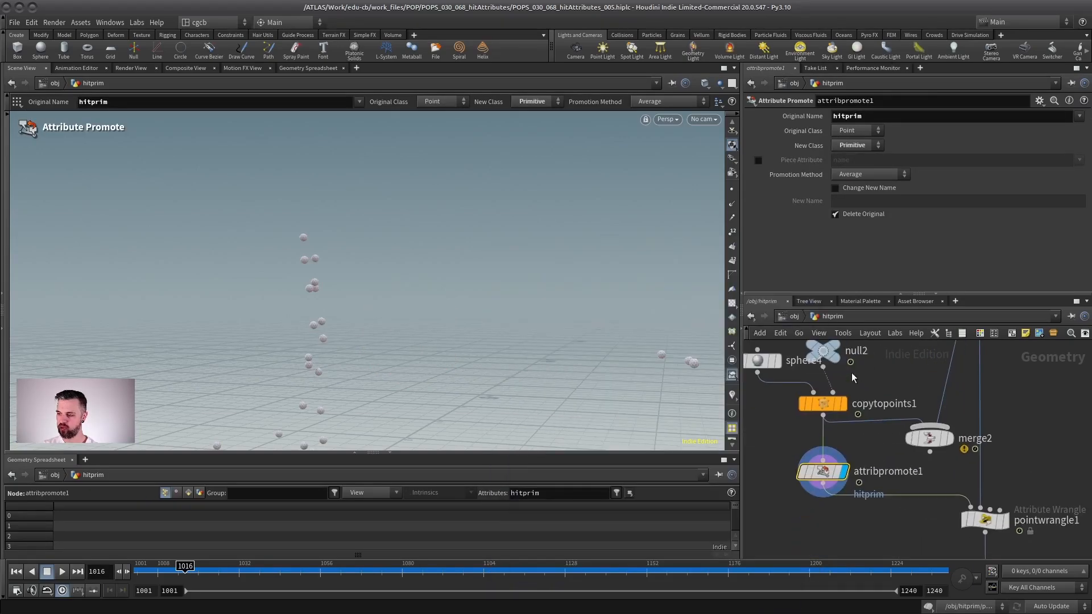
Step: Display copytopoints1 to check its hitprim point values, and return the display to attribpromote1
{"action": "left_click", "coordinate": [844, 403]}
{"action": "left_click_drag", "start_coordinate": [383, 343], "coordinate": [250, 351]}
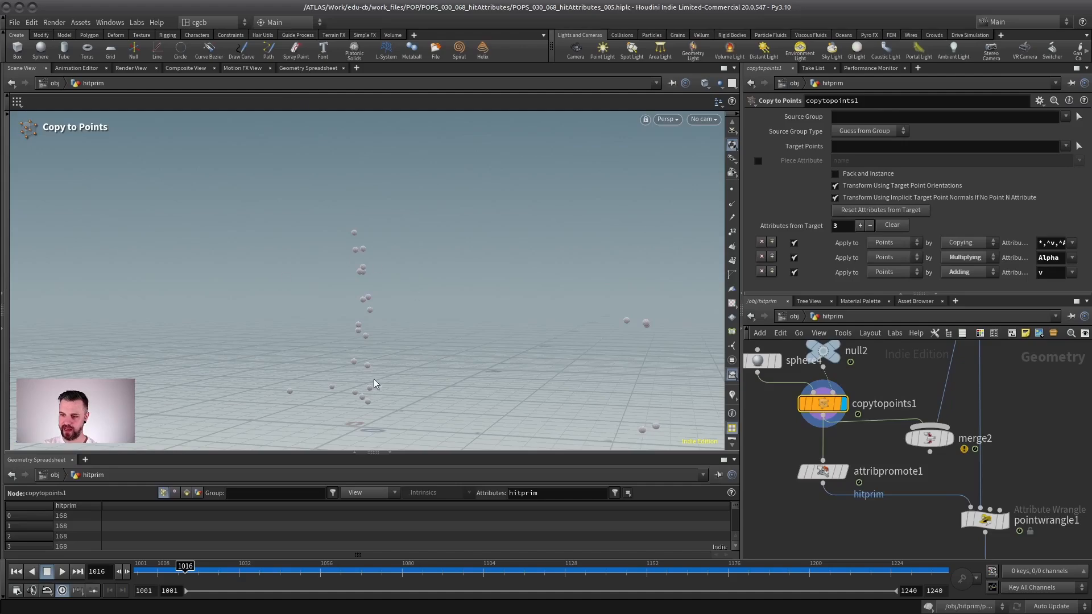
{"action": "left_click", "coordinate": [843, 471]}
{"action": "middle_click_drag", "start_coordinate": [966, 511], "coordinate": [846, 471]}
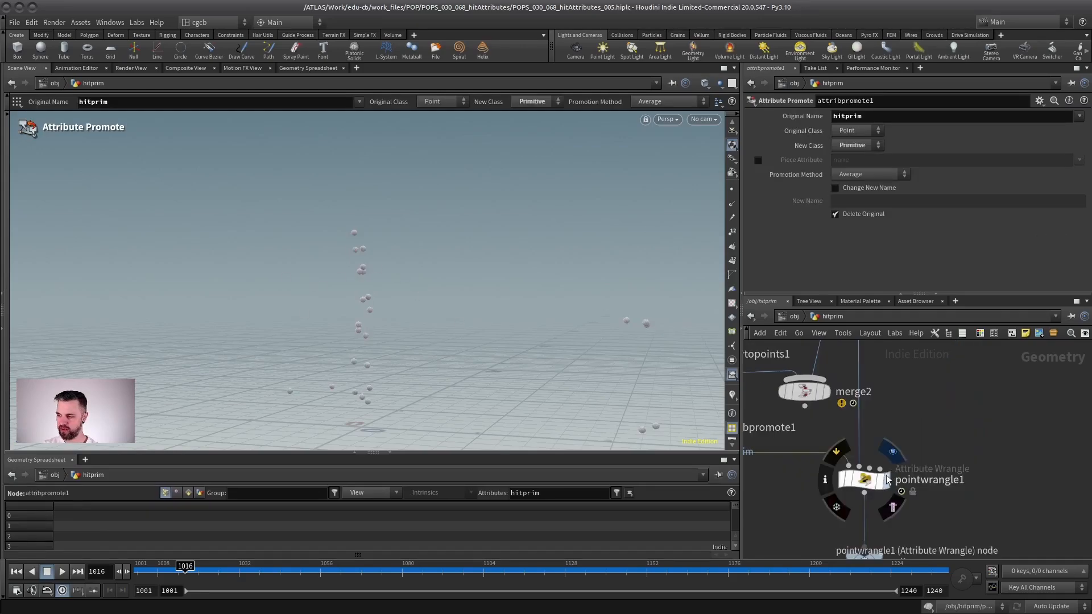
Step: Display pointwrangle1 and examine its v@Cd=prim(1,'Cd',i@hitprim); expression and the connectivity1 connection feeding its second input
{"action": "left_click", "coordinate": [865, 482]}
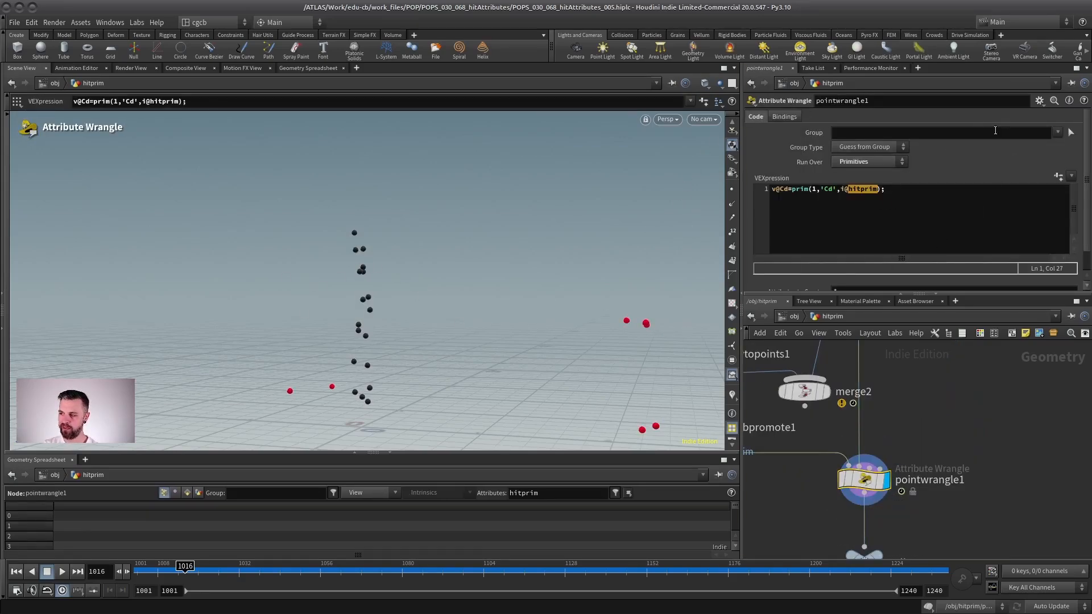
{"action": "left_click", "coordinate": [922, 201]}
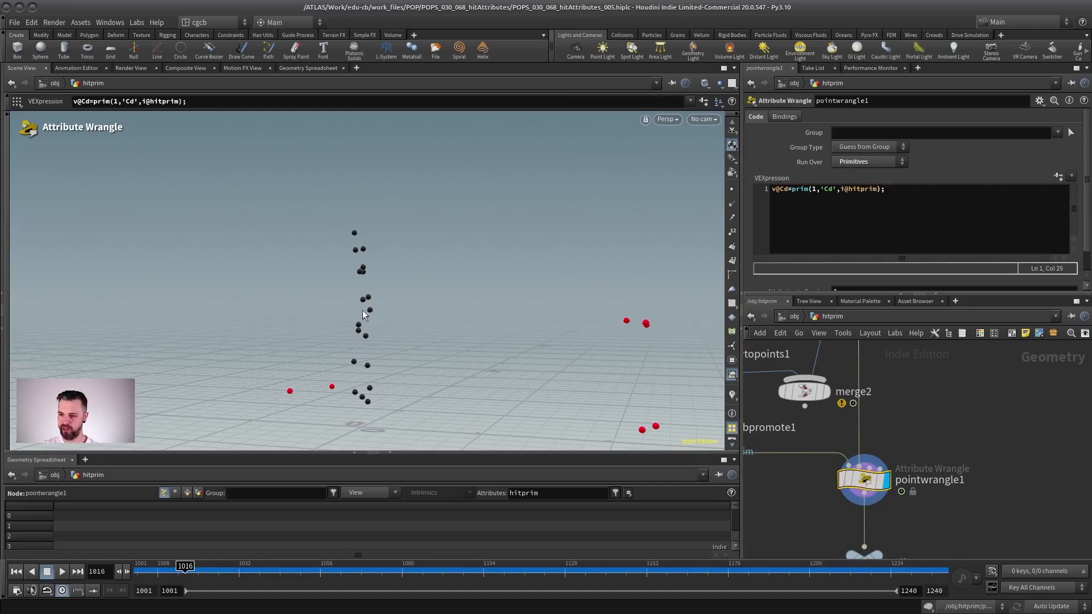
{"action": "left_click_drag", "start_coordinate": [792, 189], "coordinate": [762, 190]}
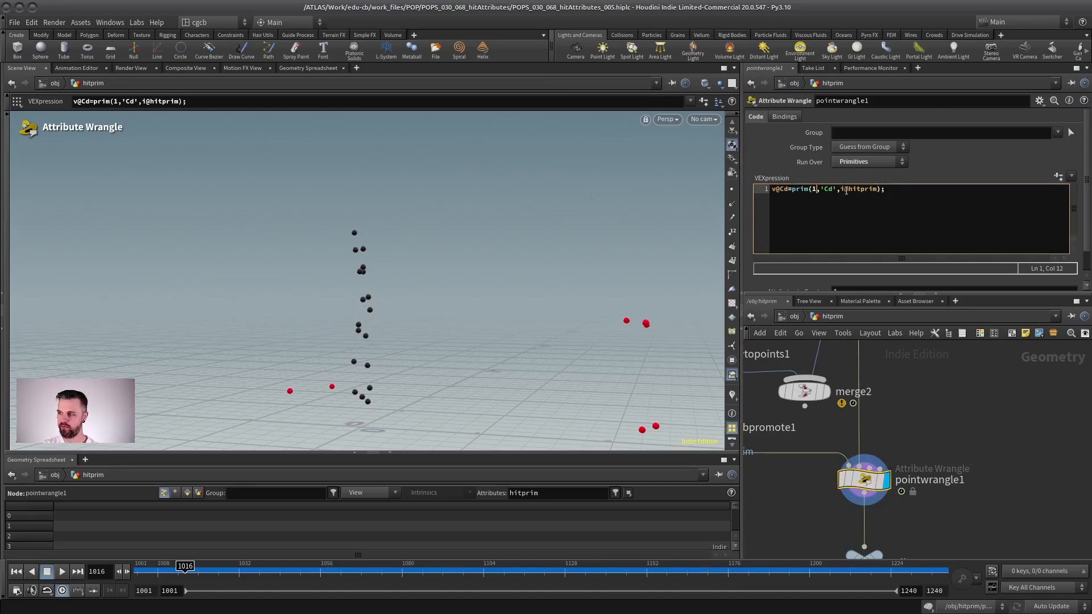
{"action": "middle_click_drag", "start_coordinate": [900, 403], "coordinate": [892, 469]}
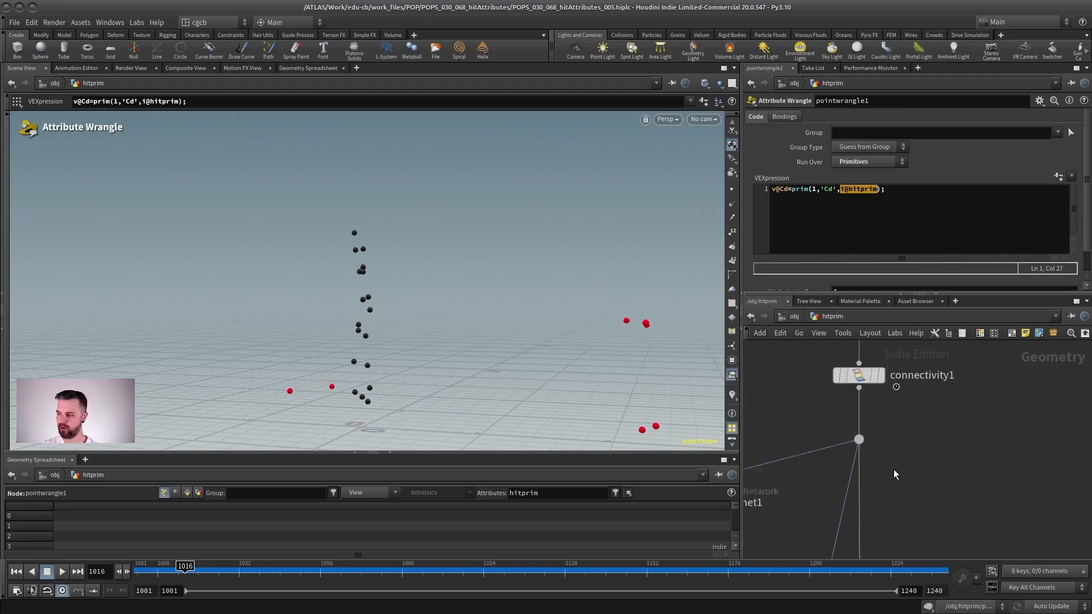
{"action": "left_click", "coordinate": [856, 392]}
{"action": "left_click", "coordinate": [867, 522]}
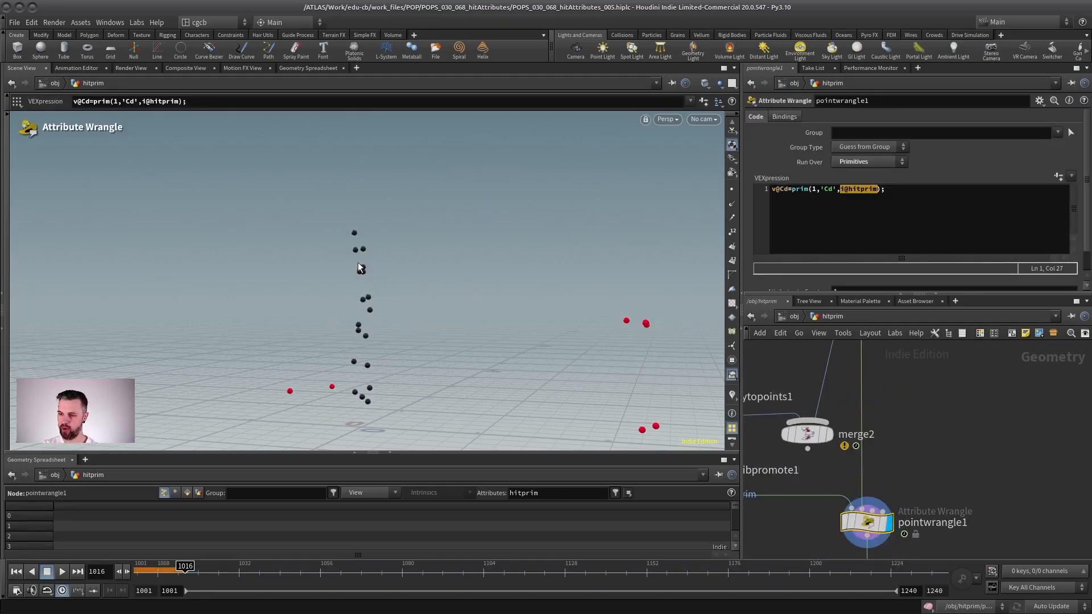
Step: Feed pointwrangle1 into merge2 in place of copytopoints1, display merge2 and play the simulation from frame 1001, rewinding at the end
{"action": "middle_click_drag", "start_coordinate": [954, 439], "coordinate": [974, 336]}
{"action": "right_click_drag", "start_coordinate": [379, 331], "coordinate": [338, 326], "text": "alt"}
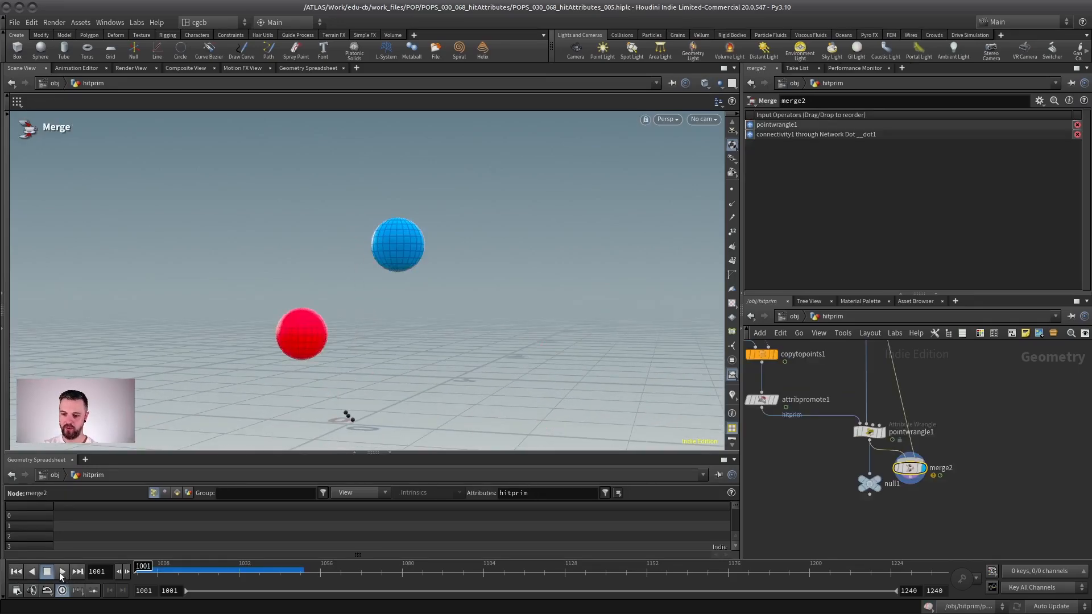
{"action": "left_click", "coordinate": [62, 571]}
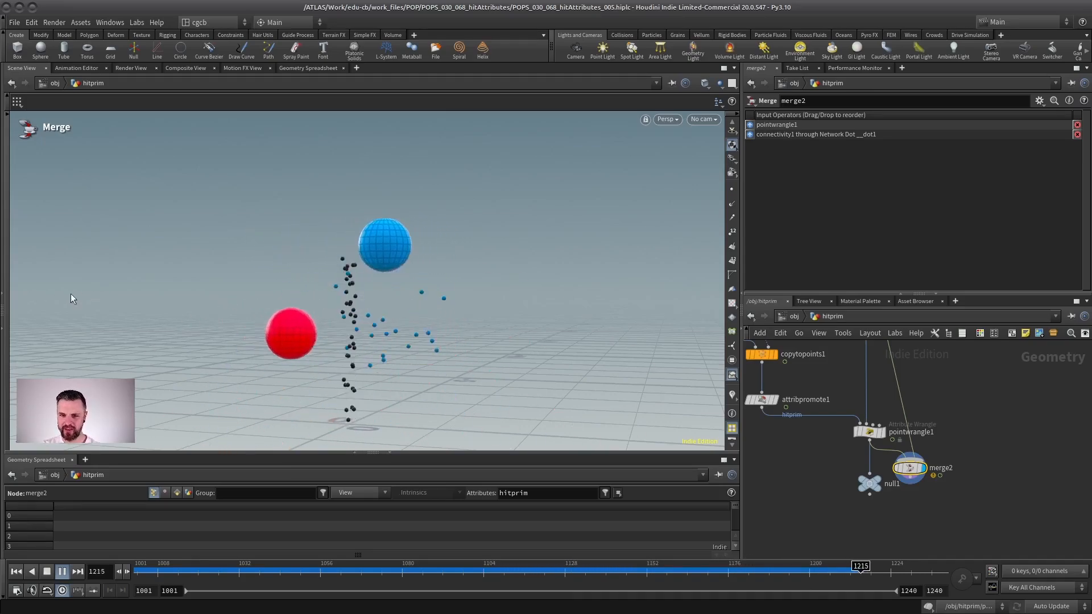
{"action": "left_click", "coordinate": [16, 571]}
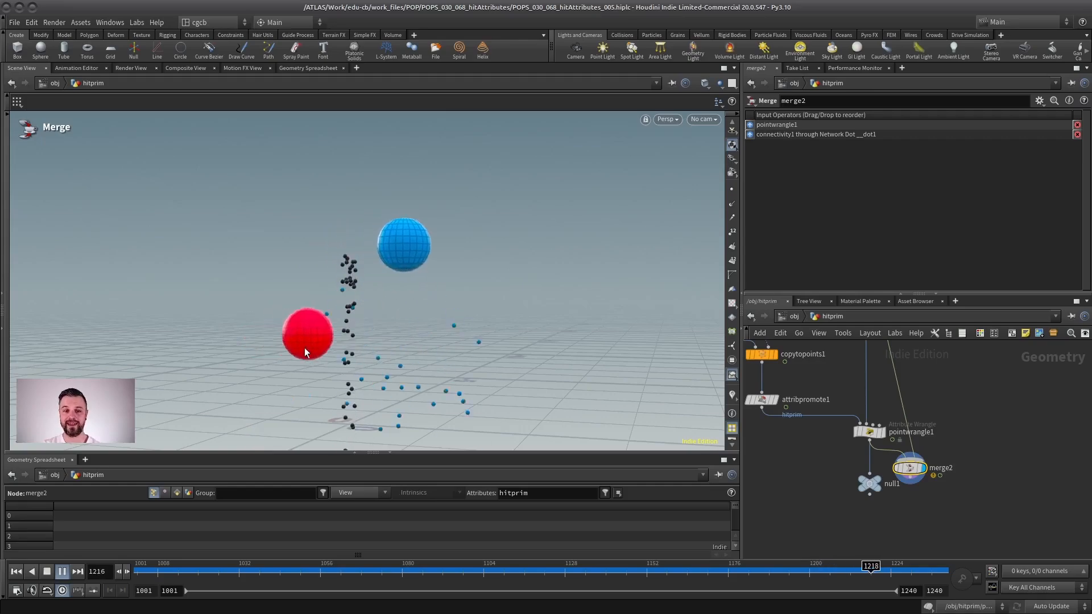
{"action": "key", "text": "ctrl+Up"}
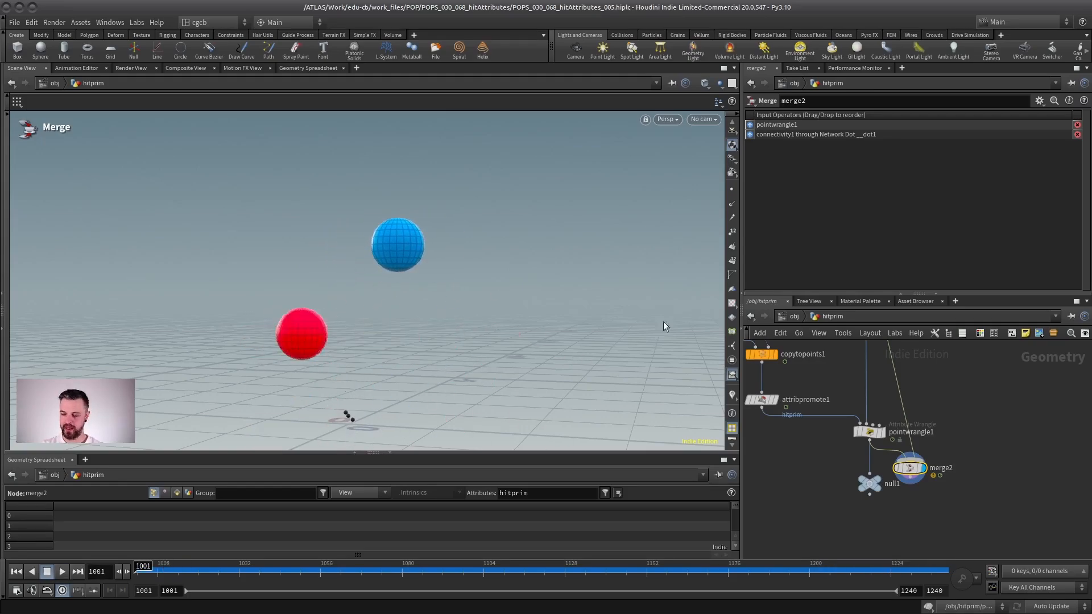
Step: Switch from the hitprim network to the hituv geometry network at object level and examine its node layout
{"action": "left_click", "coordinate": [795, 318]}
{"action": "left_click", "coordinate": [807, 335]}
{"action": "scroll", "coordinate": [916, 427], "scroll_direction": "up", "scroll_amount": 3}
{"action": "double_click", "coordinate": [887, 452]}
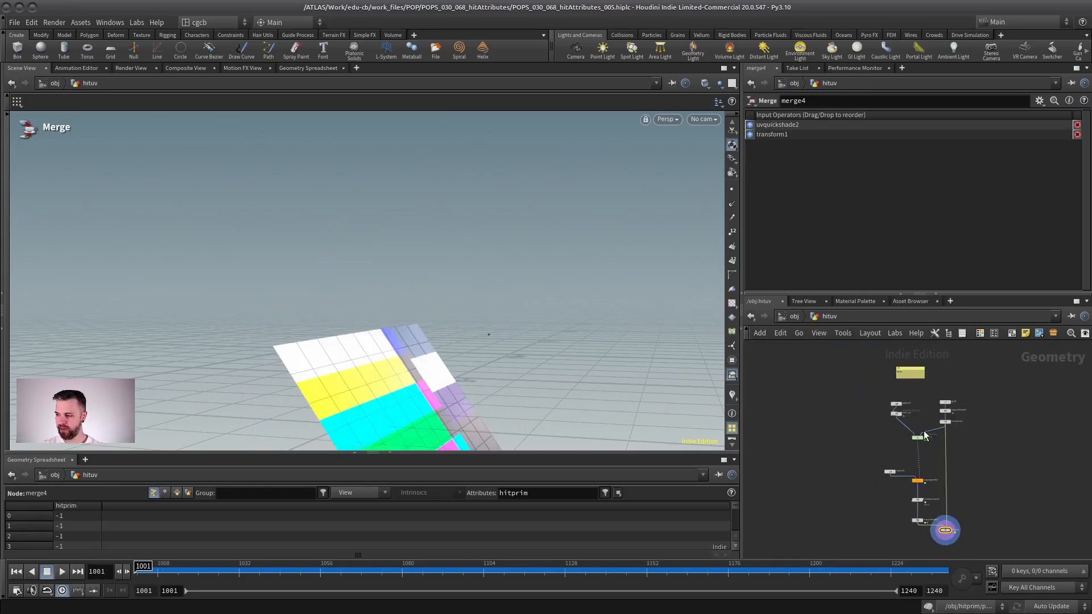
{"action": "scroll", "coordinate": [989, 425], "scroll_direction": "up", "scroll_amount": 2}
{"action": "scroll", "coordinate": [860, 392], "scroll_direction": "up", "scroll_amount": 3}
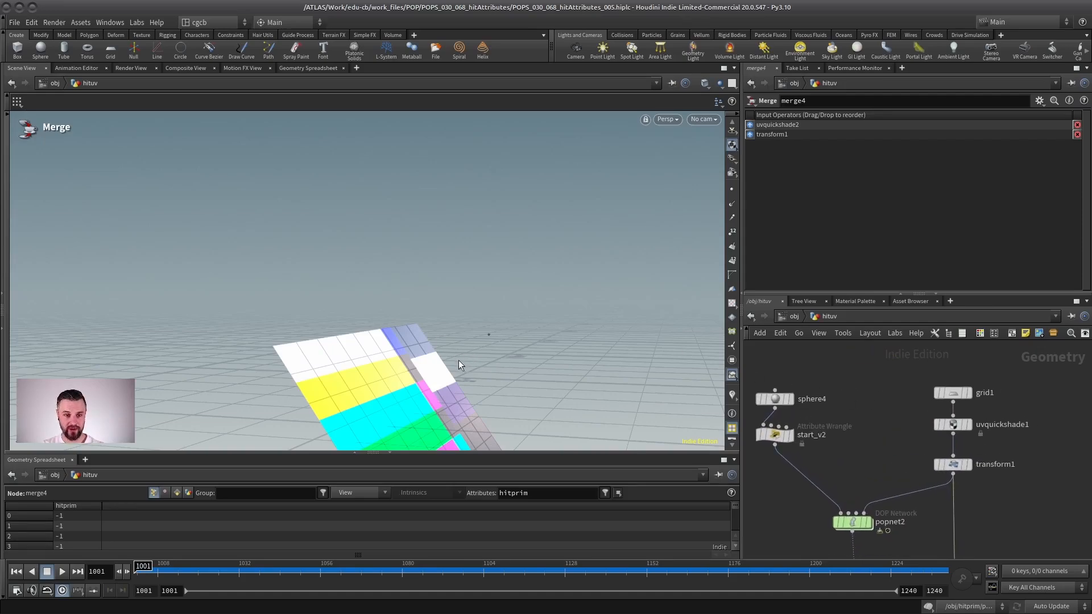
Step: Hide the viewport's reference grid and wireframe so the merged SMPTE-textured grid shows as plain shading
{"action": "left_click_drag", "start_coordinate": [463, 339], "coordinate": [504, 237]}
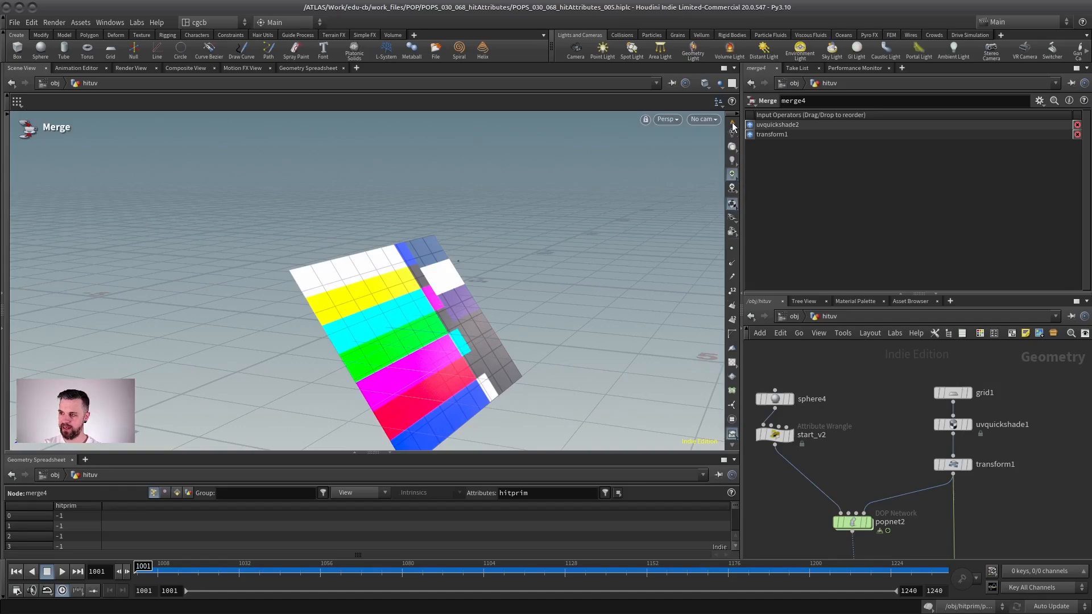
{"action": "key", "text": "Escape"}
{"action": "left_click_drag", "start_coordinate": [671, 163], "coordinate": [352, 272]}
{"action": "key", "text": "Return"}
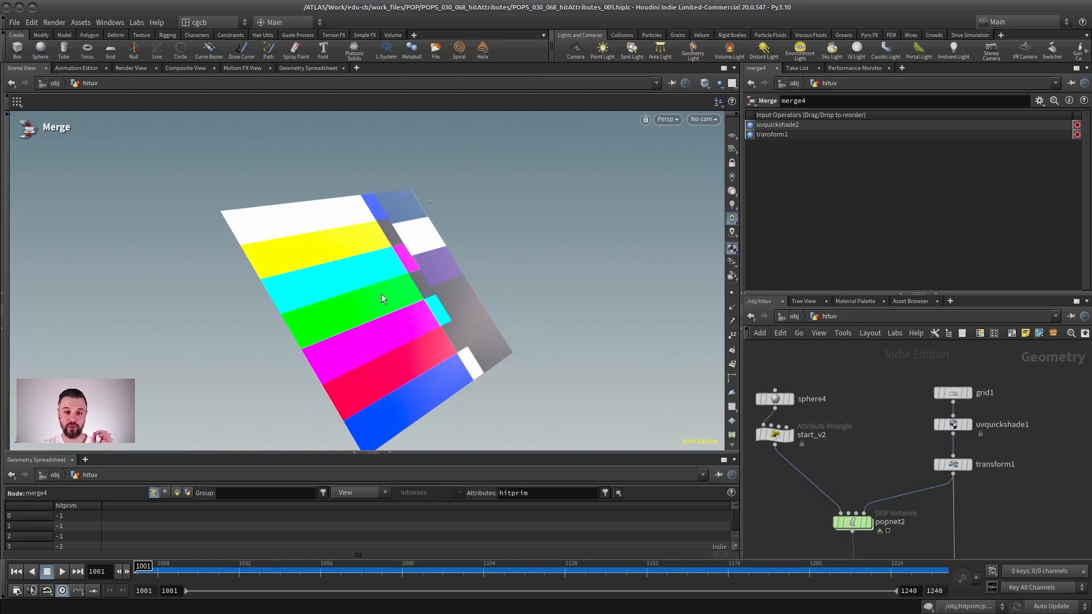
Step: Display popnet2 with transform1 as a template and play the simulation from frame 1001 to 1047
{"action": "middle_click_drag", "start_coordinate": [874, 530], "coordinate": [886, 410]}
{"action": "left_click", "coordinate": [881, 408]}
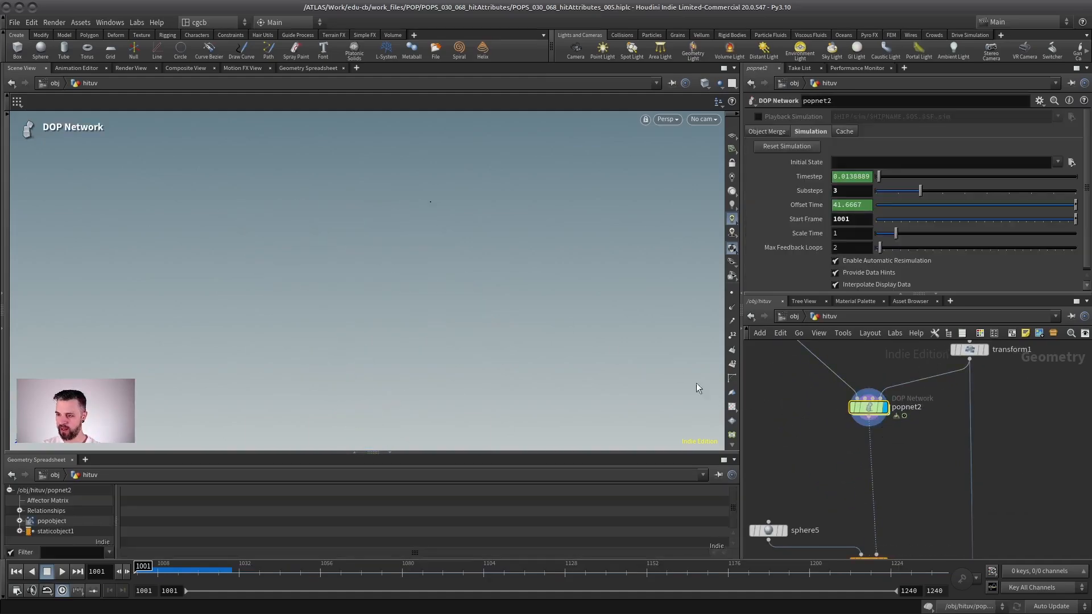
{"action": "left_click", "coordinate": [978, 347]}
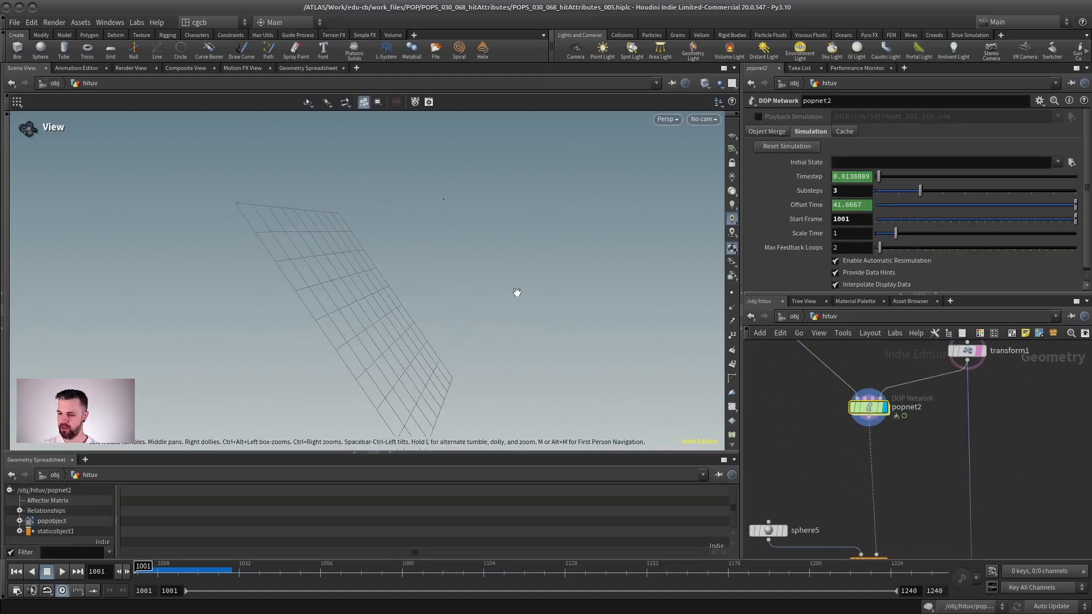
{"action": "left_click", "coordinate": [64, 569]}
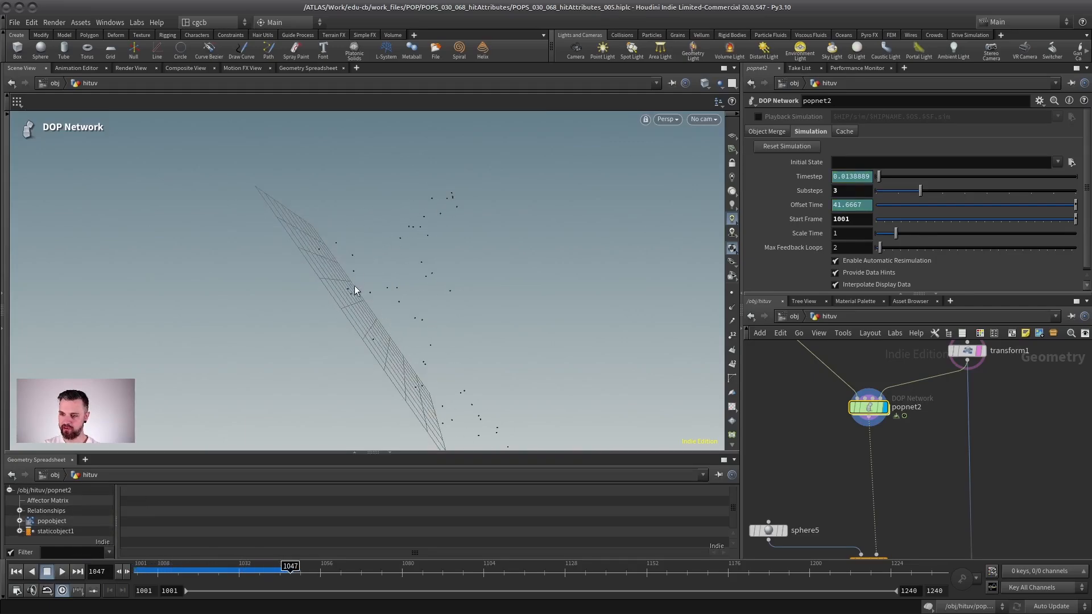
Step: Insert a null between popnet2 and copytopoints2, display it and filter the spreadsheet attributes by hituv
{"action": "middle_click_drag", "start_coordinate": [880, 467], "coordinate": [862, 419]}
{"action": "key", "text": "n"}
{"action": "left_click", "coordinate": [861, 418]}
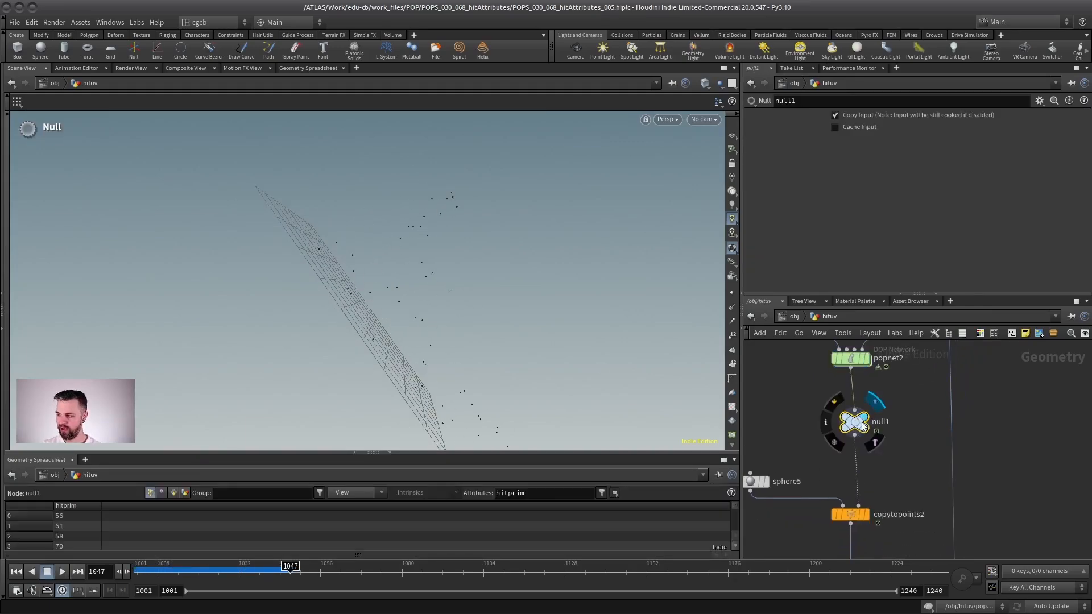
{"action": "left_click_drag", "start_coordinate": [508, 492], "coordinate": [523, 493]}
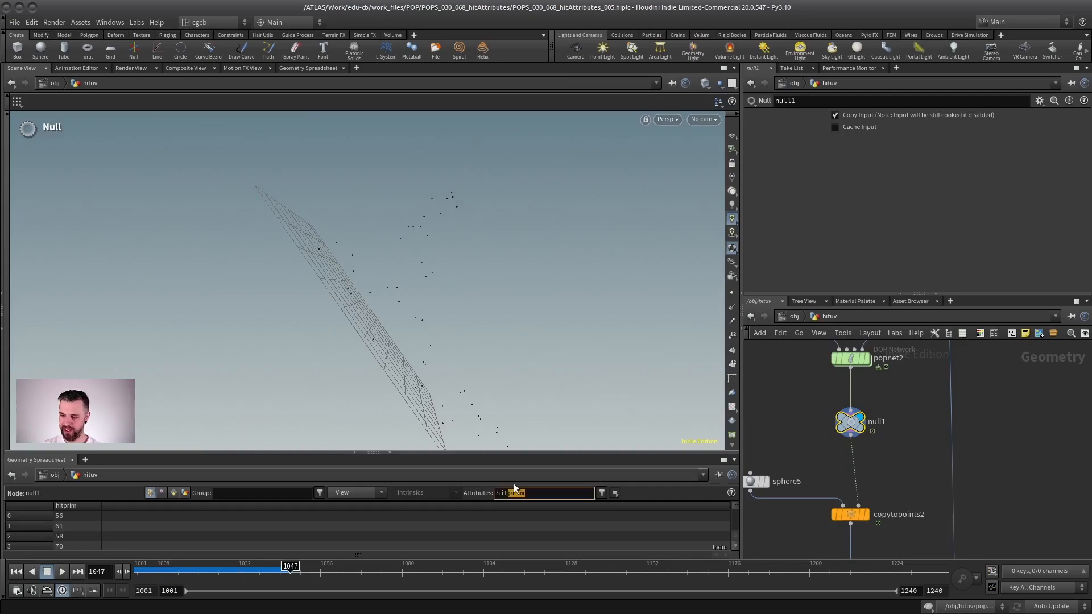
{"action": "key", "text": "Return"}
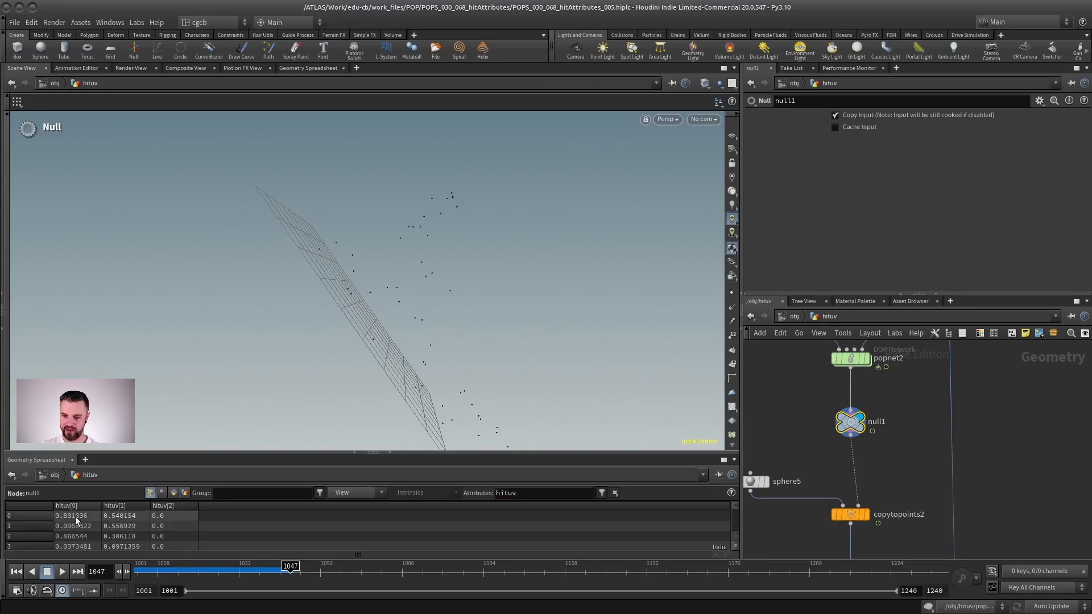
{"action": "left_click_drag", "start_coordinate": [339, 316], "coordinate": [337, 211]}
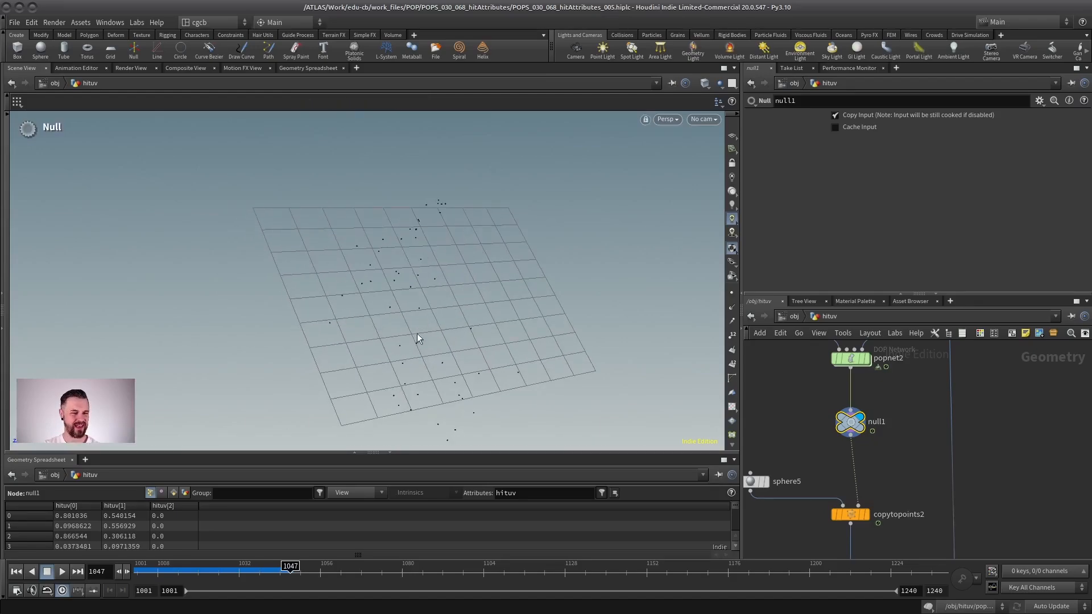
Step: Display copytopoints2, then attribpromote1, and check its promotion of point hituv to vertex uv
{"action": "middle_click_drag", "start_coordinate": [878, 485], "coordinate": [937, 397]}
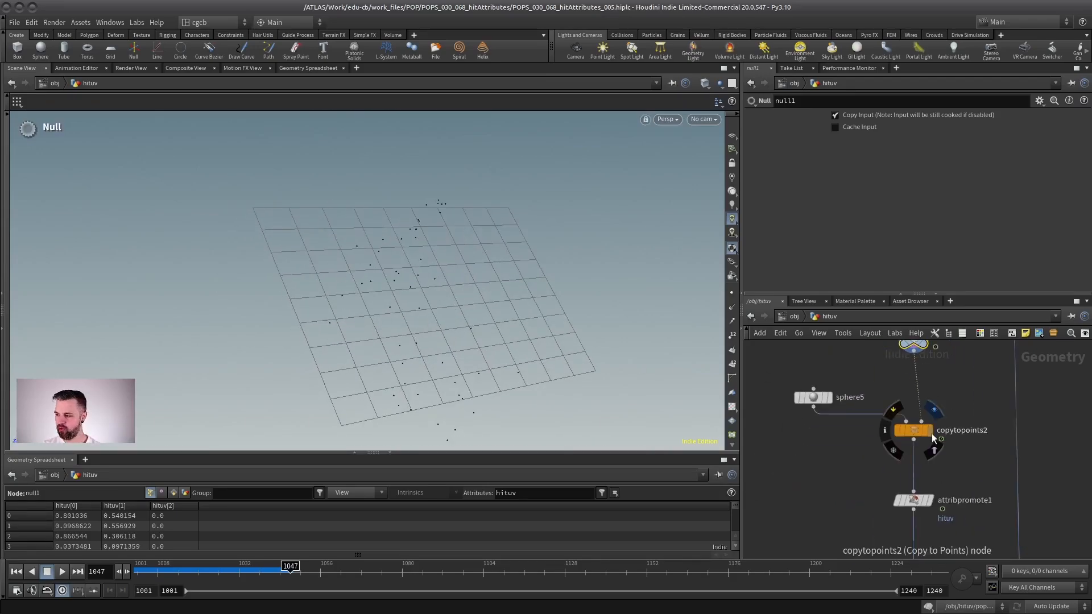
{"action": "left_click", "coordinate": [910, 434]}
{"action": "middle_click_drag", "start_coordinate": [939, 478], "coordinate": [864, 377]}
{"action": "mouse_move", "coordinate": [853, 405]}
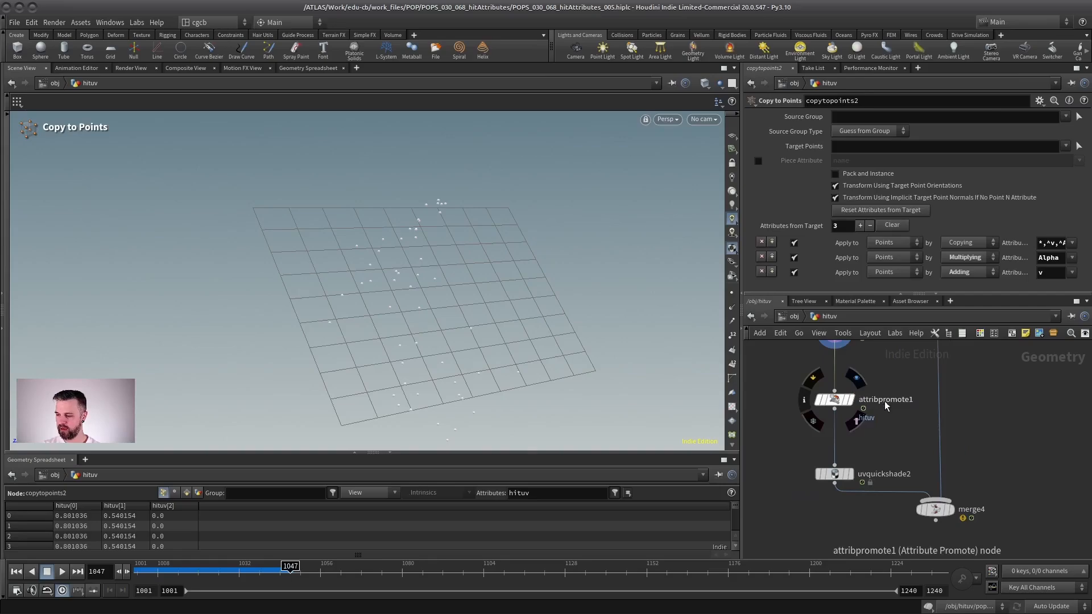
{"action": "left_click", "coordinate": [851, 403]}
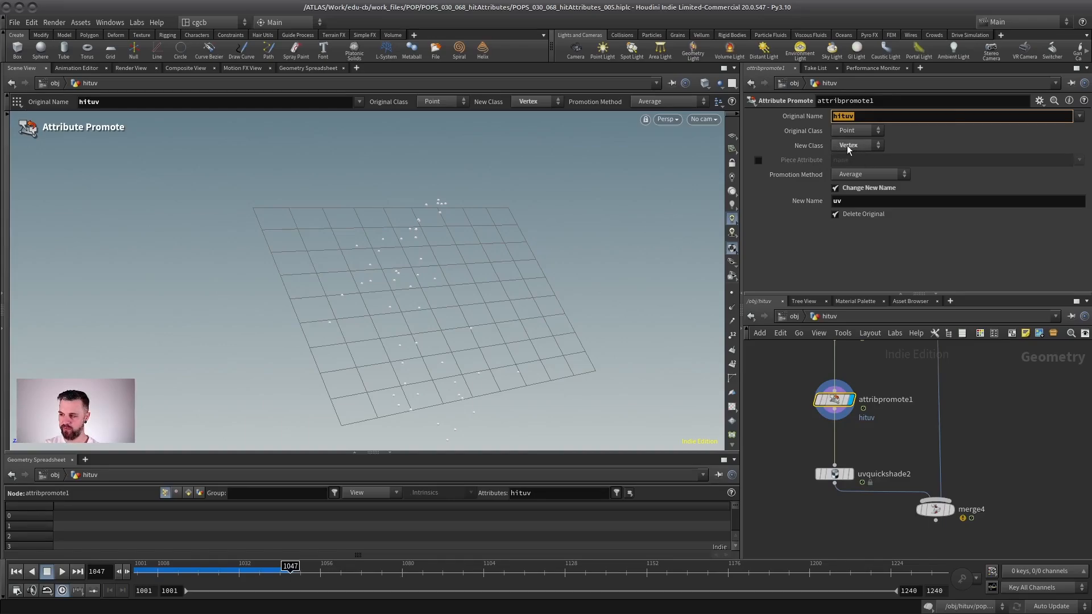
Step: Display uvquickshade2 to view the textured particles, then remove transform1's template and display its SMPTE-textured grid
{"action": "middle_click_drag", "start_coordinate": [875, 458], "coordinate": [850, 421]}
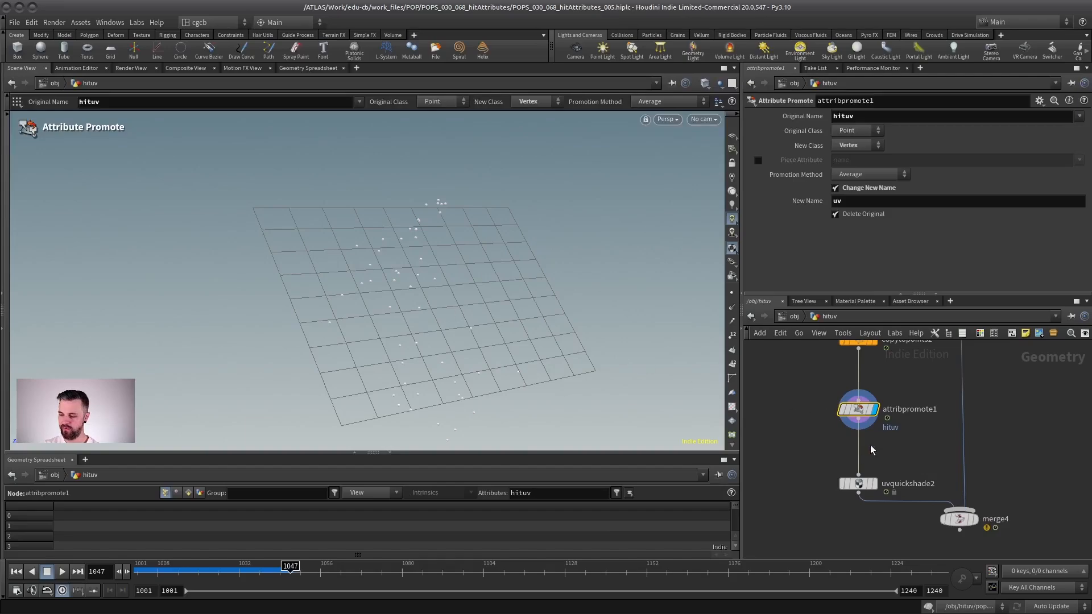
{"action": "left_click", "coordinate": [874, 484]}
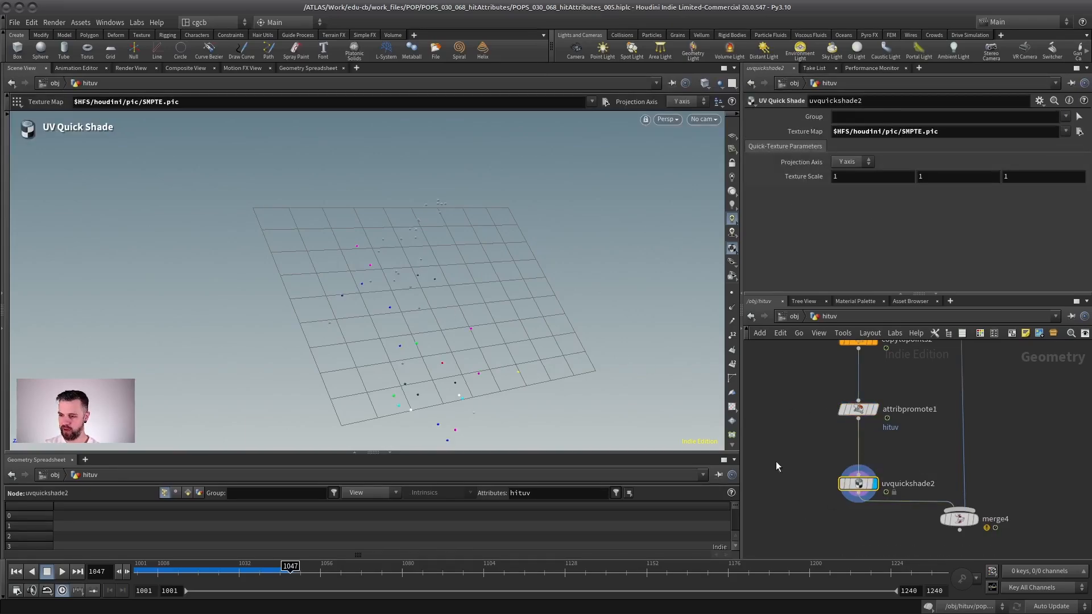
{"action": "left_click_drag", "start_coordinate": [415, 225], "coordinate": [455, 287], "text": "alt"}
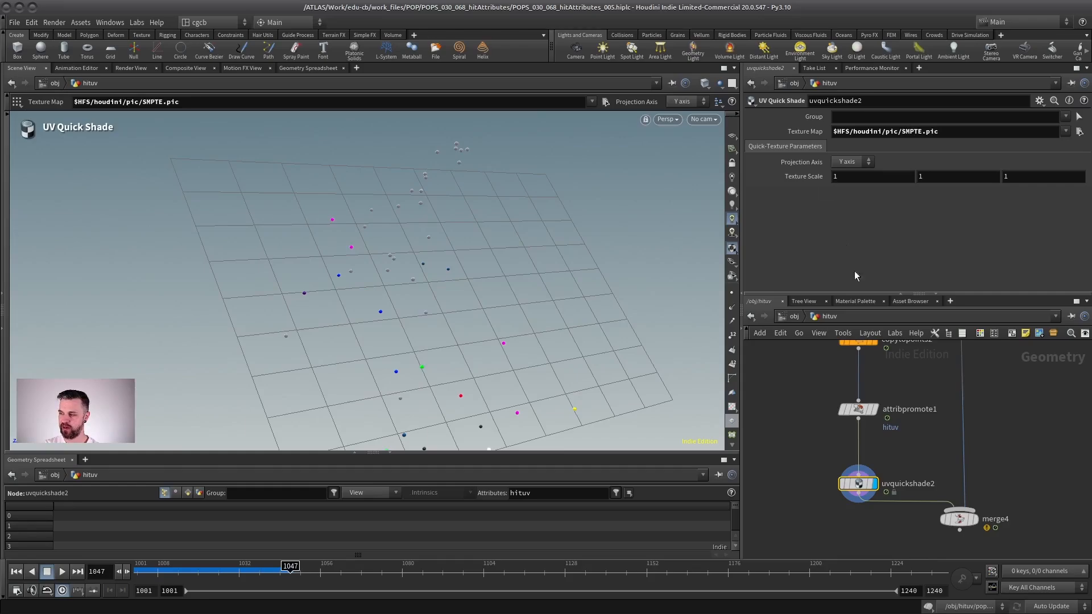
{"action": "middle_click_drag", "start_coordinate": [887, 364], "coordinate": [944, 448]}
{"action": "left_click", "coordinate": [882, 472]}
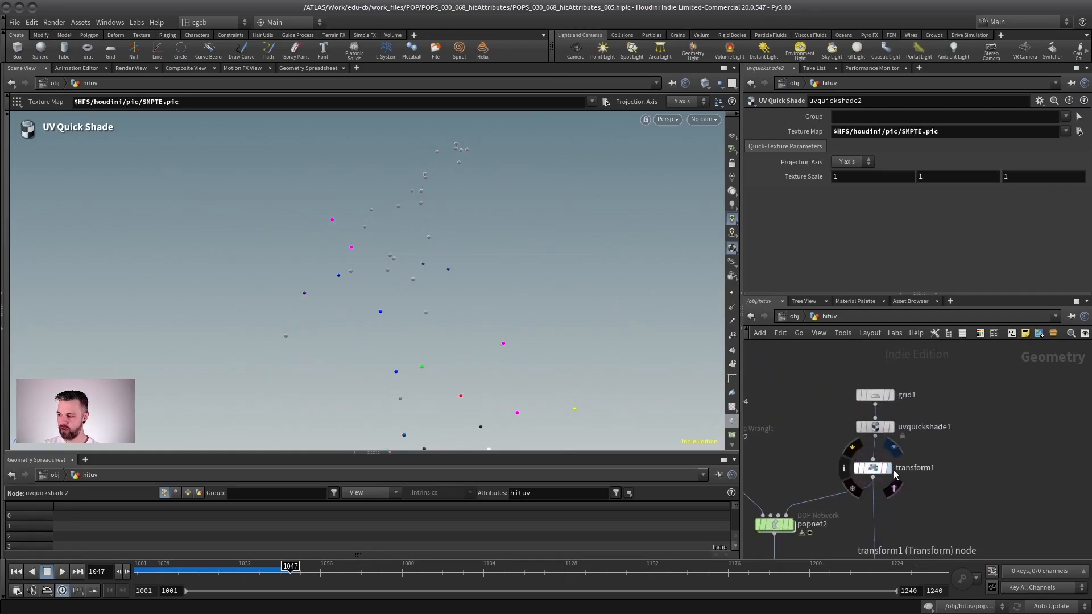
{"action": "middle_click_drag", "start_coordinate": [887, 557], "coordinate": [923, 357]}
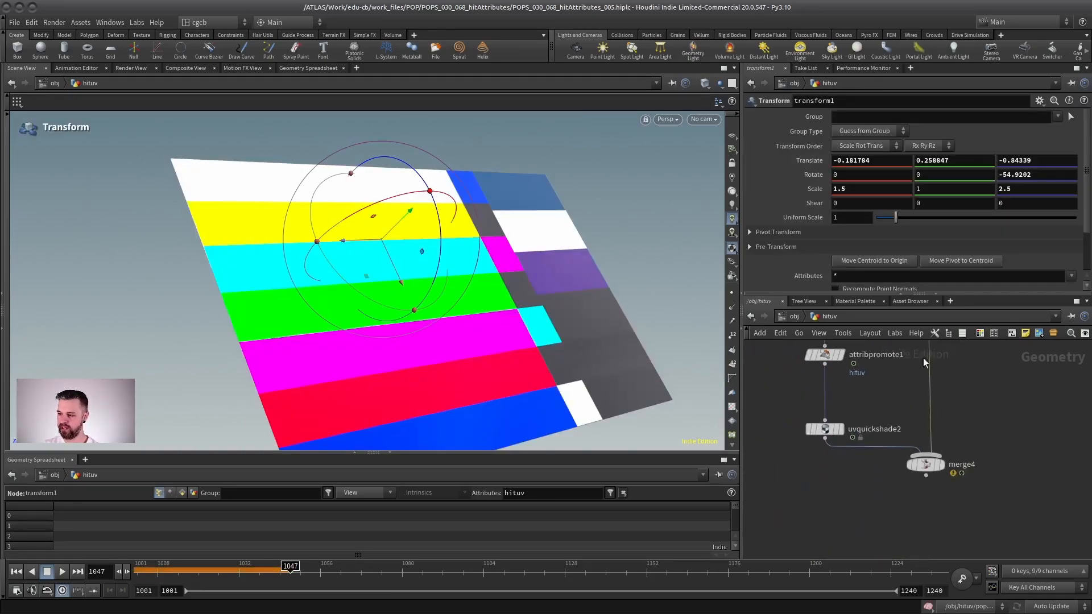
Step: Switch the display to uvquickshade2 and back to transform1 to compare particle colors with the grid texture
{"action": "left_click", "coordinate": [831, 428]}
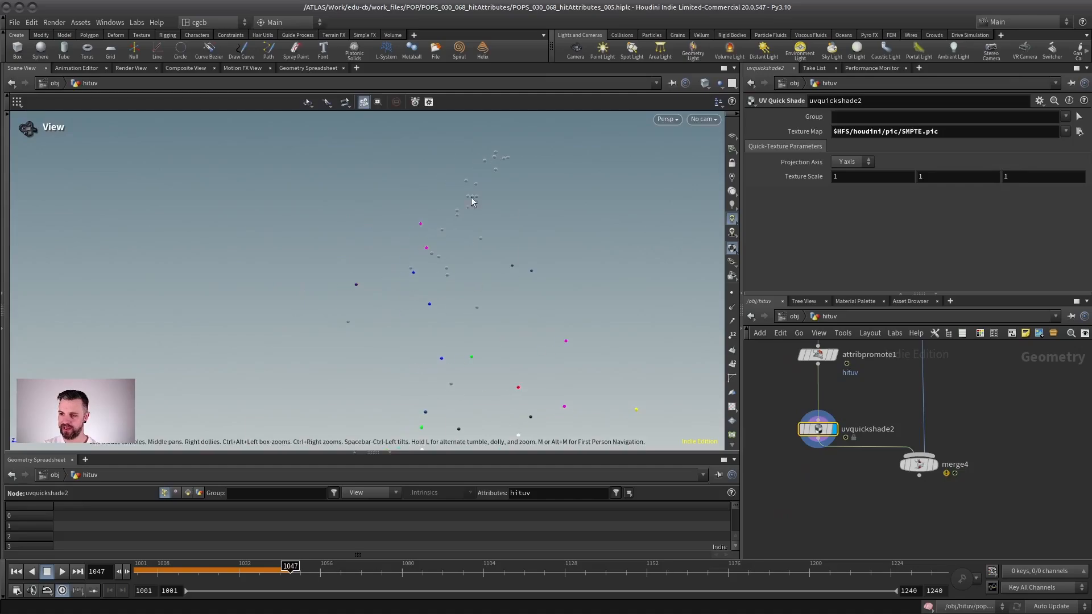
{"action": "middle_click_drag", "start_coordinate": [471, 200], "coordinate": [421, 264]}
{"action": "key", "text": "Return"}
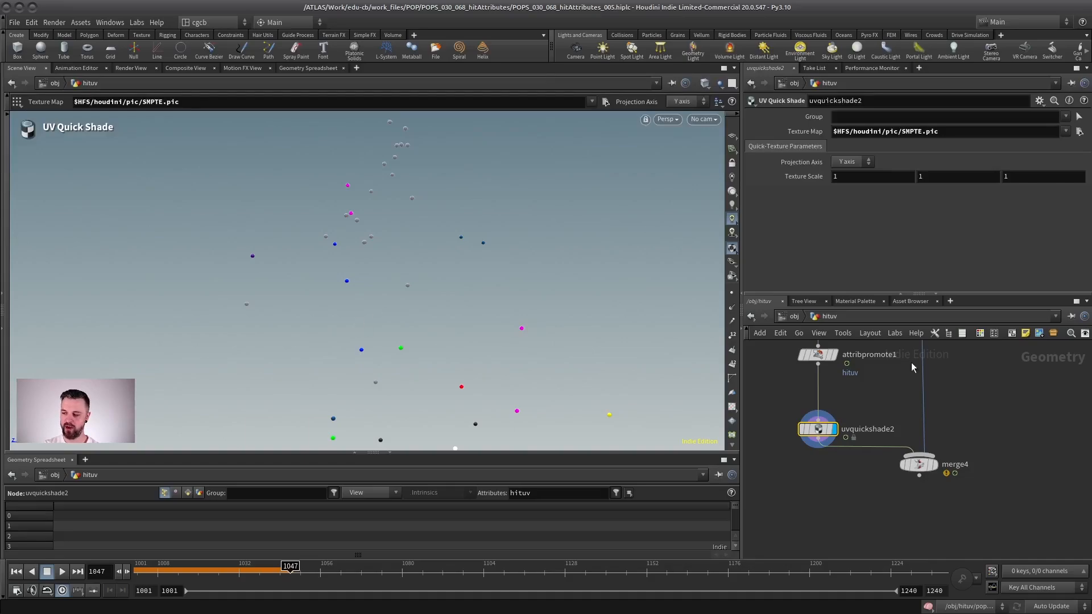
{"action": "middle_click_drag", "start_coordinate": [911, 367], "coordinate": [852, 366]}
{"action": "left_click", "coordinate": [833, 362]}
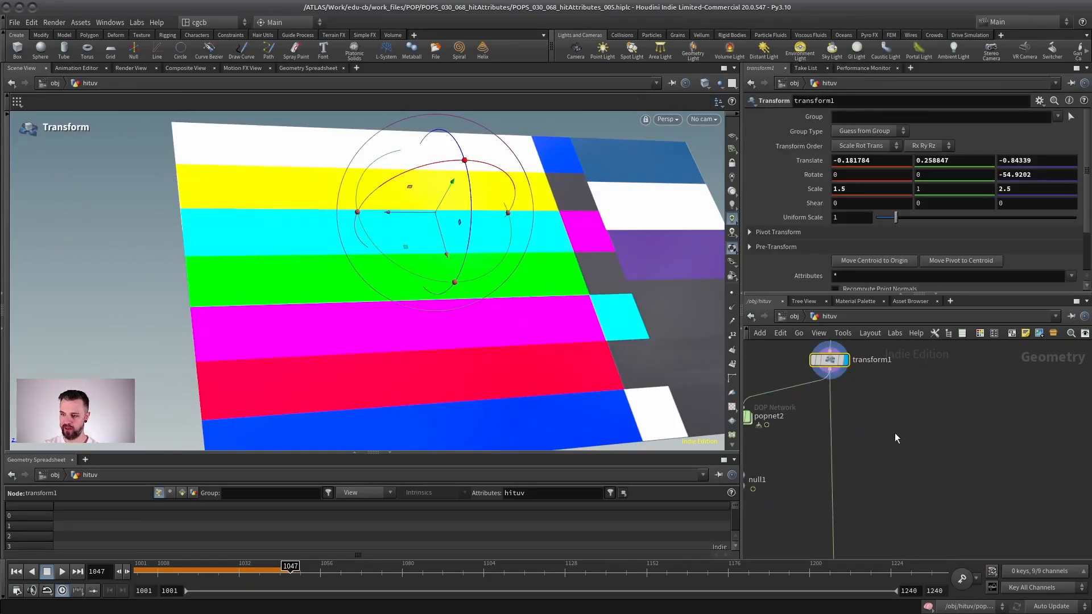
Step: Display merge4, play the simulation from frame 1001 to 1072 and examine the particle colors against the textured grid
{"action": "scroll", "coordinate": [895, 432], "scroll_direction": "down", "scroll_amount": 5}
{"action": "scroll", "coordinate": [879, 411], "scroll_direction": "down", "scroll_amount": 2}
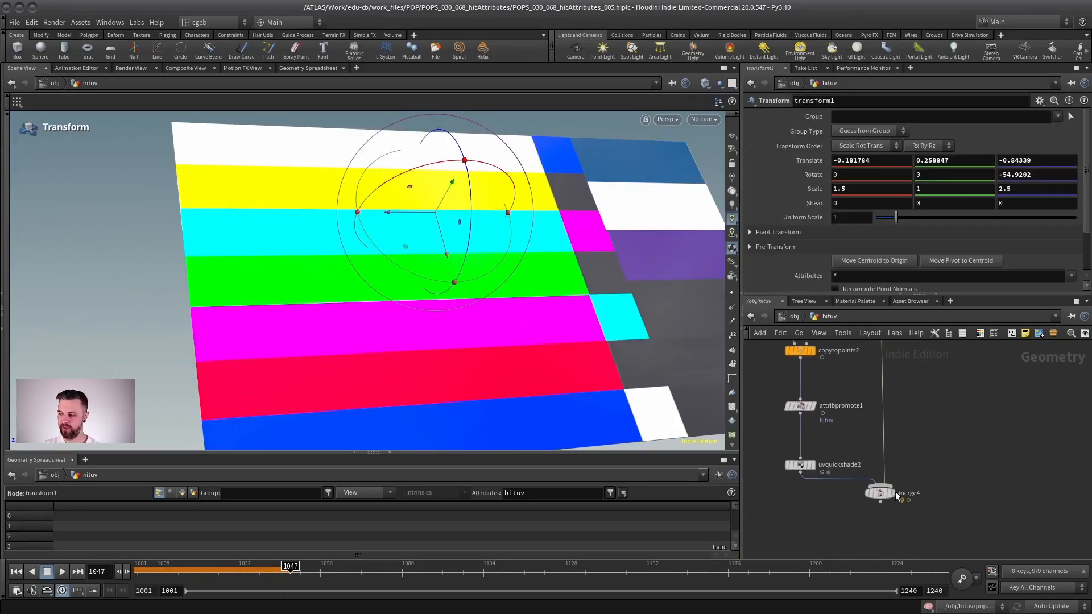
{"action": "left_click", "coordinate": [895, 493]}
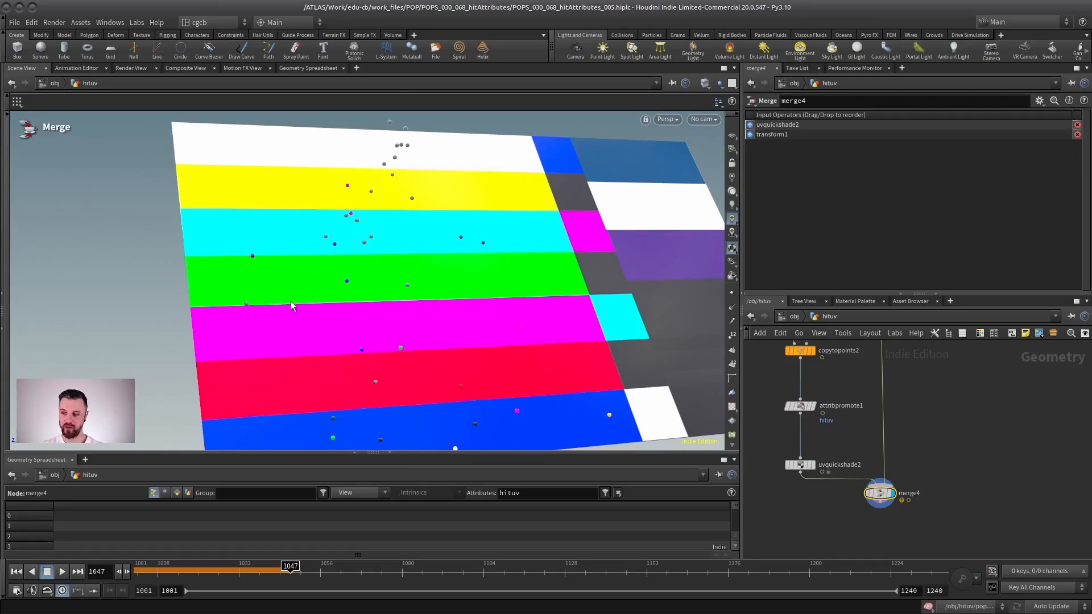
{"action": "left_click_drag", "start_coordinate": [466, 319], "coordinate": [318, 330]}
{"action": "left_click", "coordinate": [16, 571]}
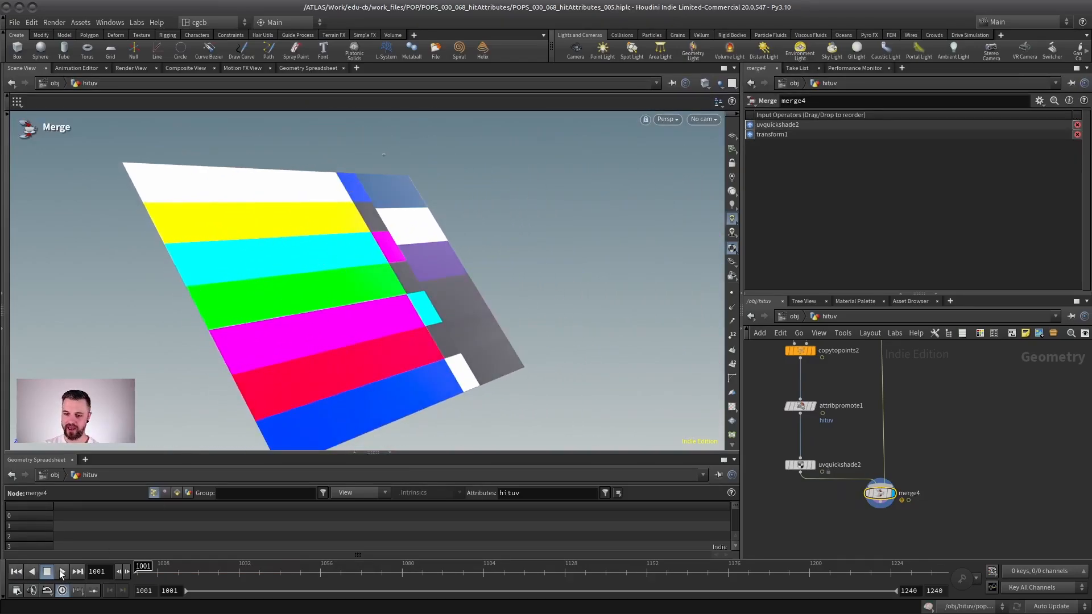
{"action": "left_click", "coordinate": [62, 571]}
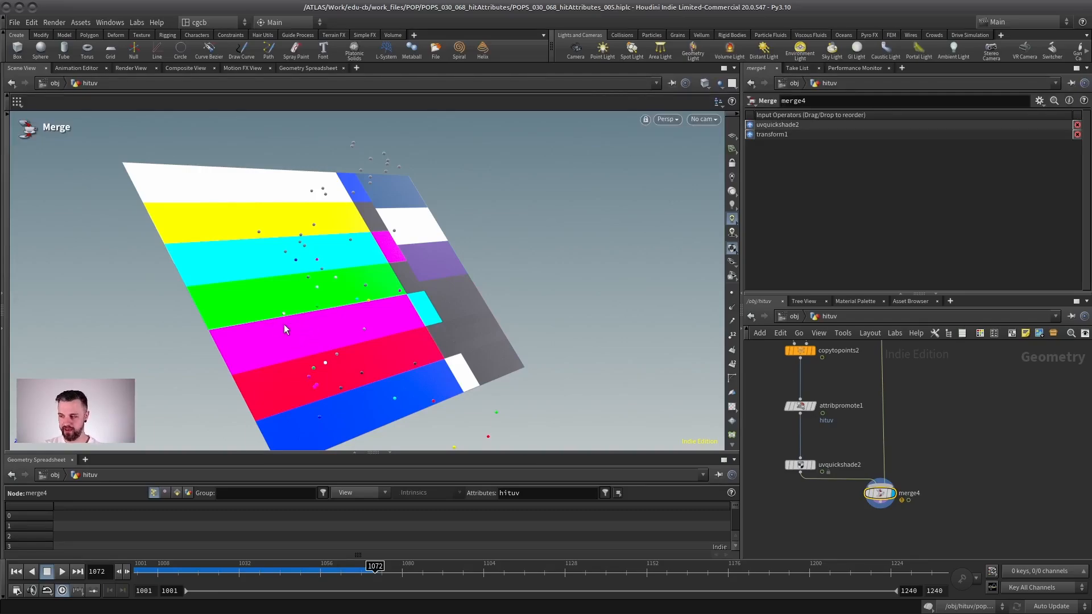
{"action": "left_click_drag", "start_coordinate": [285, 324], "coordinate": [376, 326]}
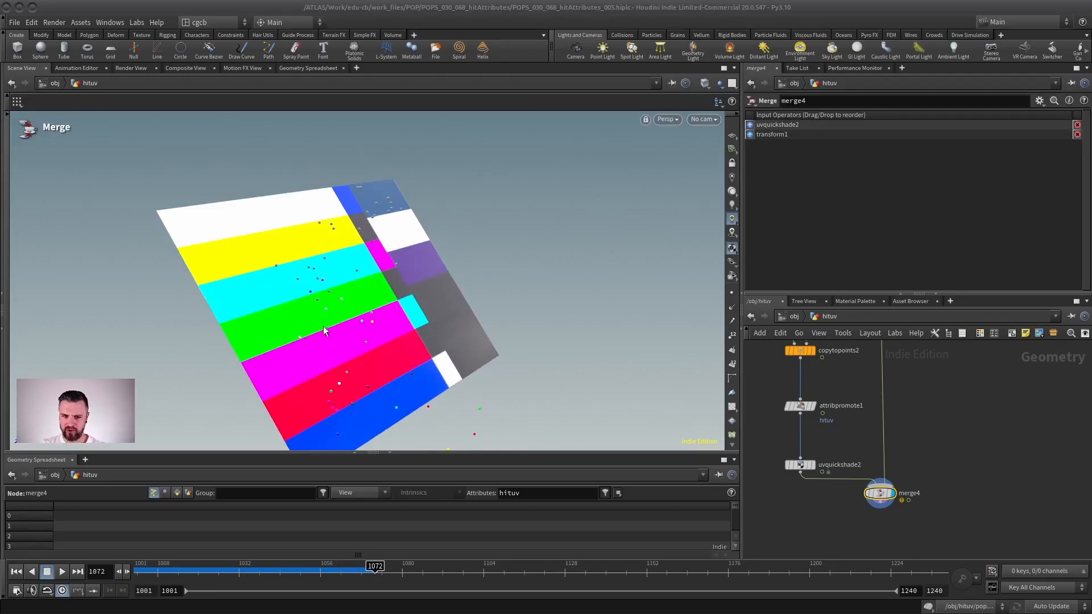
{"action": "left_click_drag", "start_coordinate": [317, 365], "coordinate": [375, 363]}
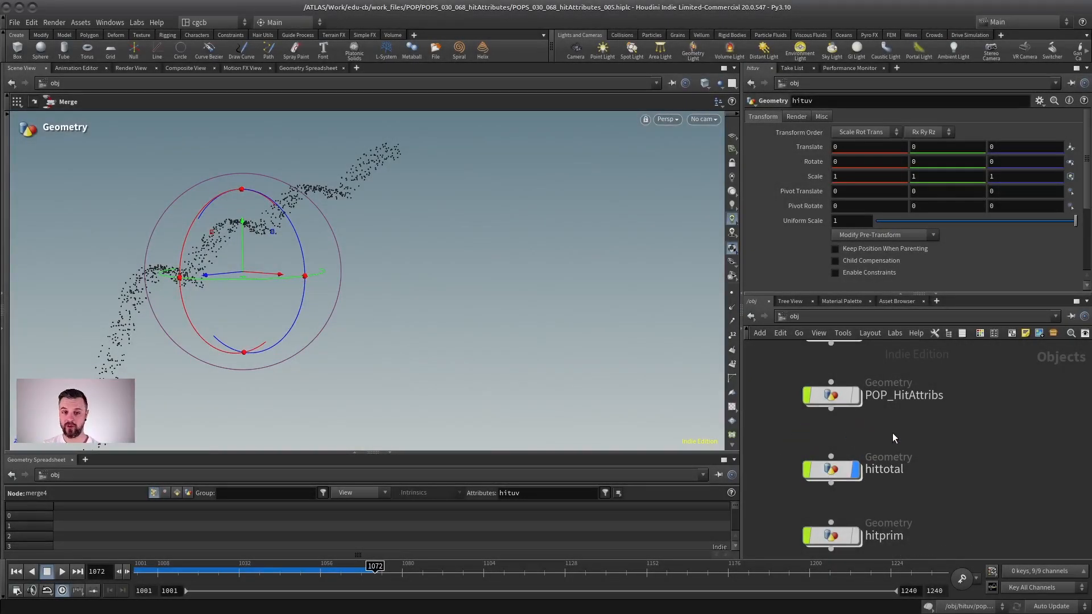
Step: Return to object level, shift the hittotal geometry node out of its column and rename it hittotal_hitnum
{"action": "left_click_drag", "start_coordinate": [820, 470], "coordinate": [871, 466]}
{"action": "scroll", "coordinate": [933, 419], "scroll_direction": "up", "scroll_amount": 2}
{"action": "middle_click_drag", "start_coordinate": [932, 426], "coordinate": [883, 429]}
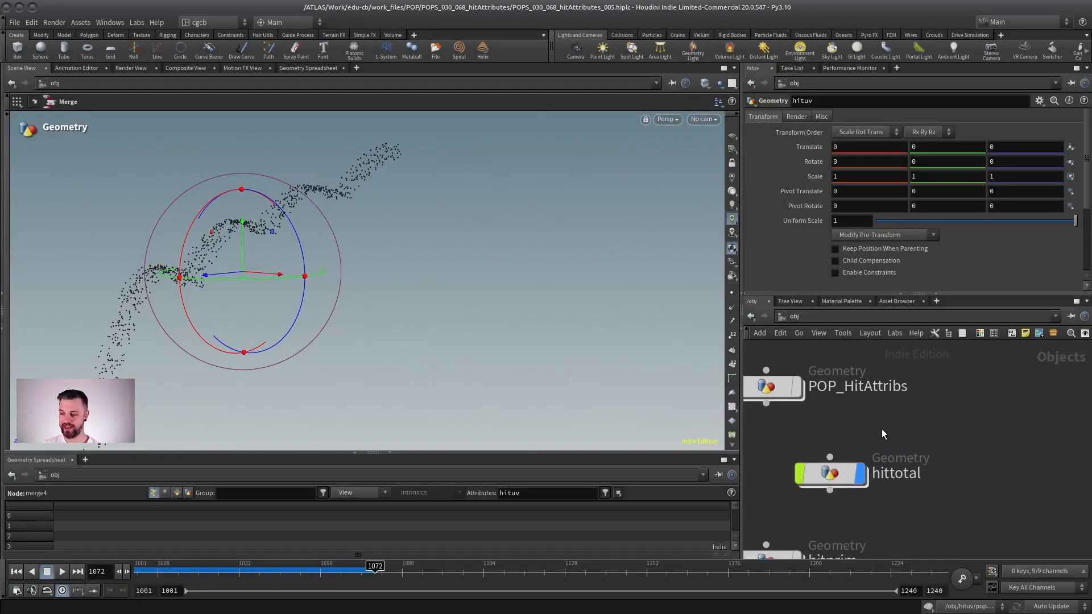
{"action": "double_click", "coordinate": [870, 467]}
{"action": "type", "text": "_h"}
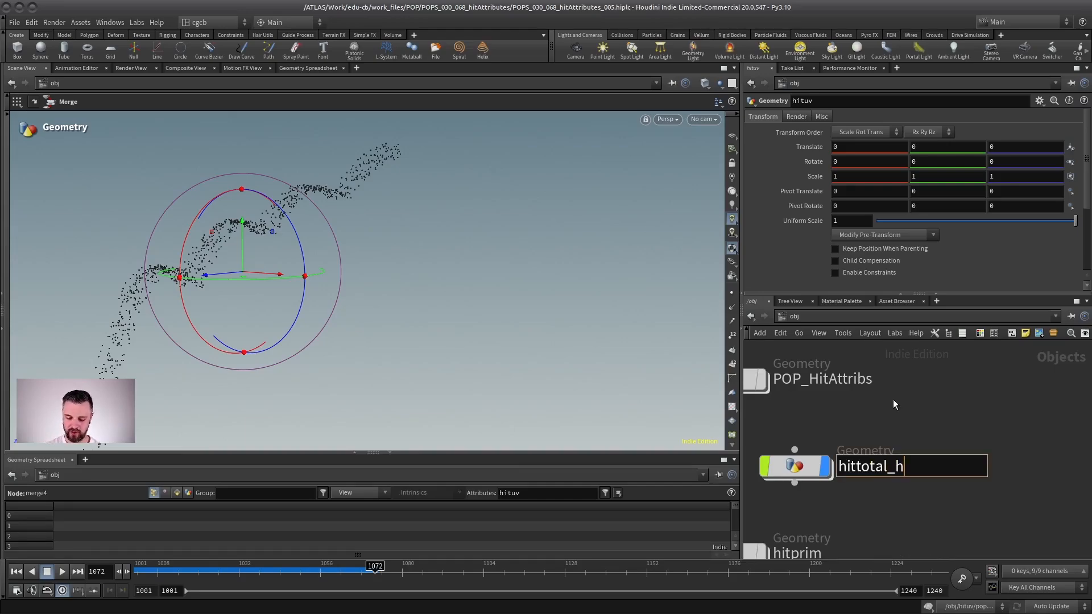
{"action": "type", "text": "itnum"}
{"action": "key", "text": "Return"}
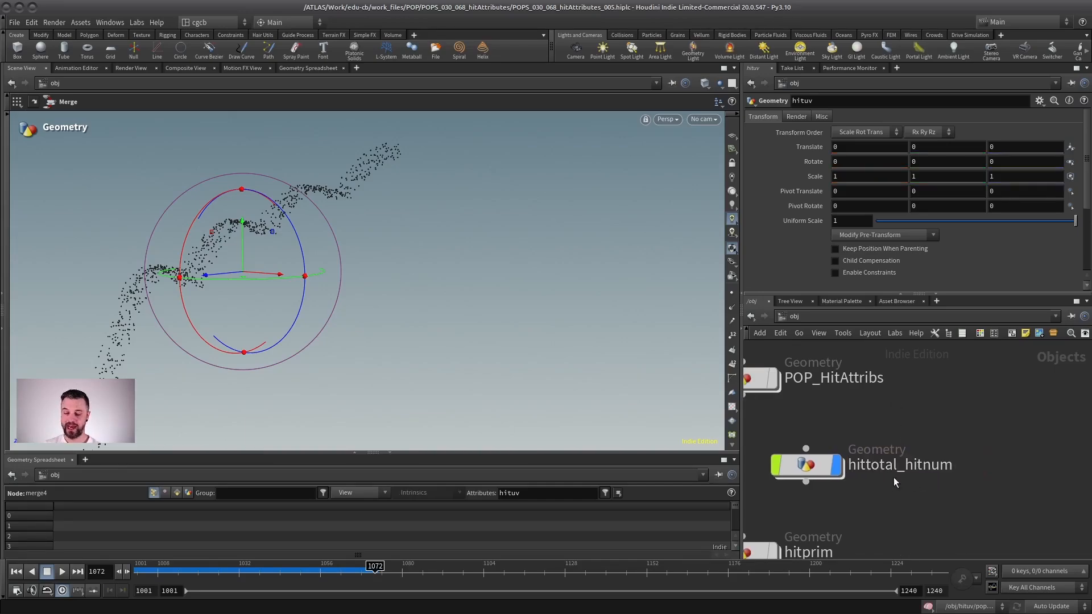